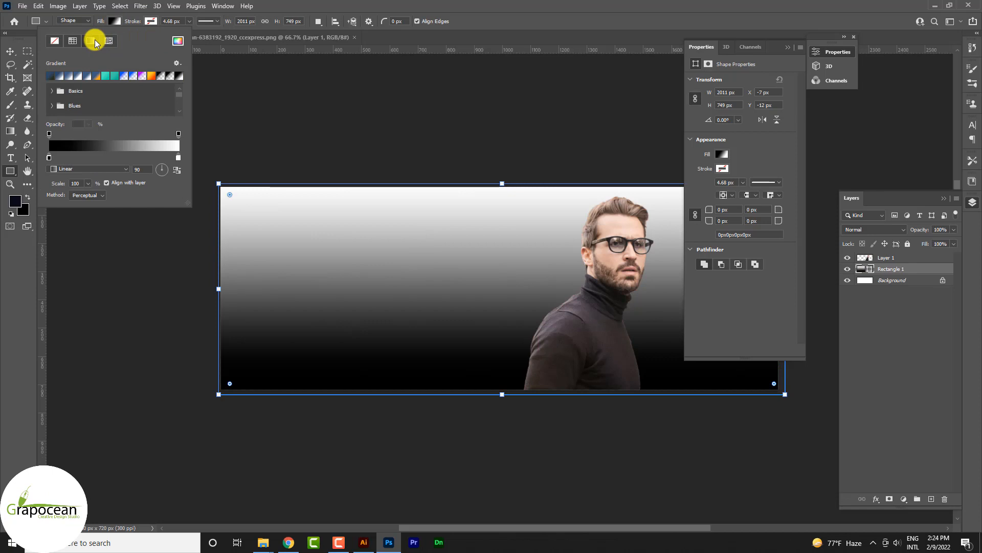
# Give the background rectangle a linear gradient fill with the angle set to 42°.
pyautogui.click(94, 41)
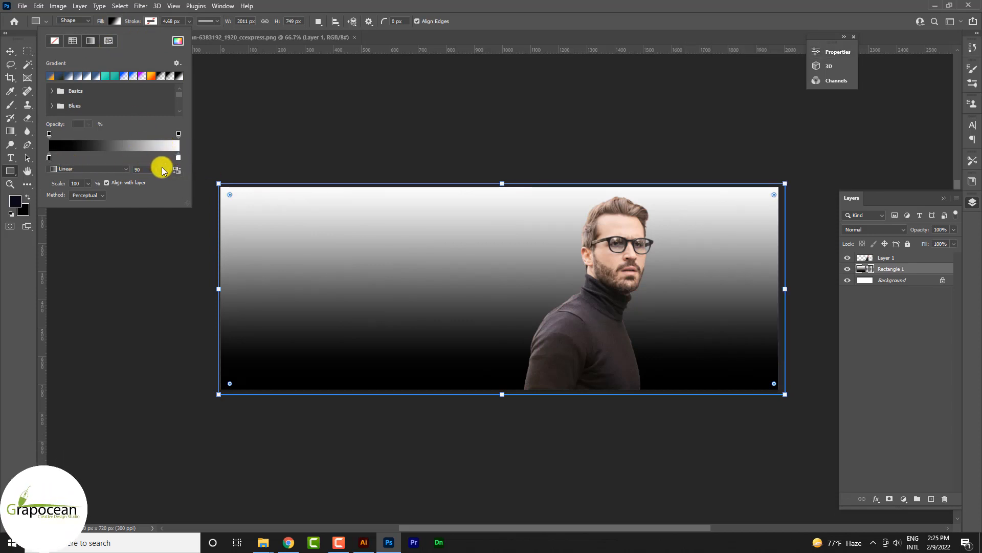
pyautogui.click(167, 165)
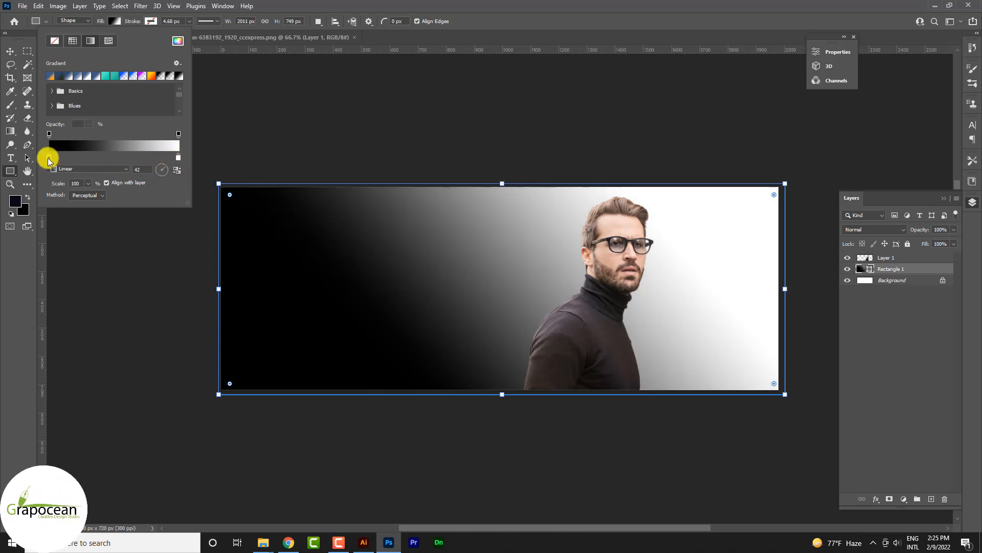
pyautogui.click(127, 287)
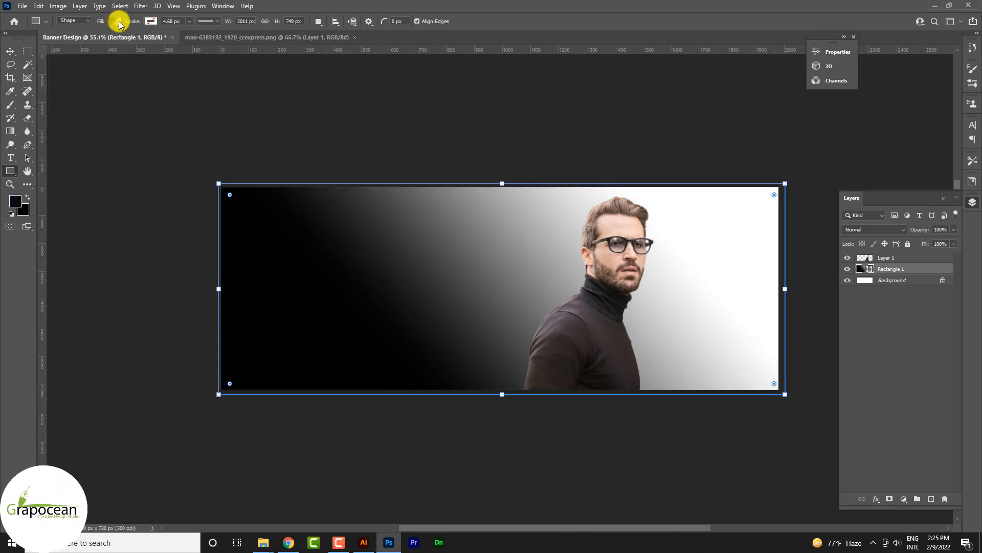
# Recolour the black starting stop of the rectangle's gradient with the copied brown colour code.
pyautogui.click(119, 24)
pyautogui.doubleClick(49, 157)
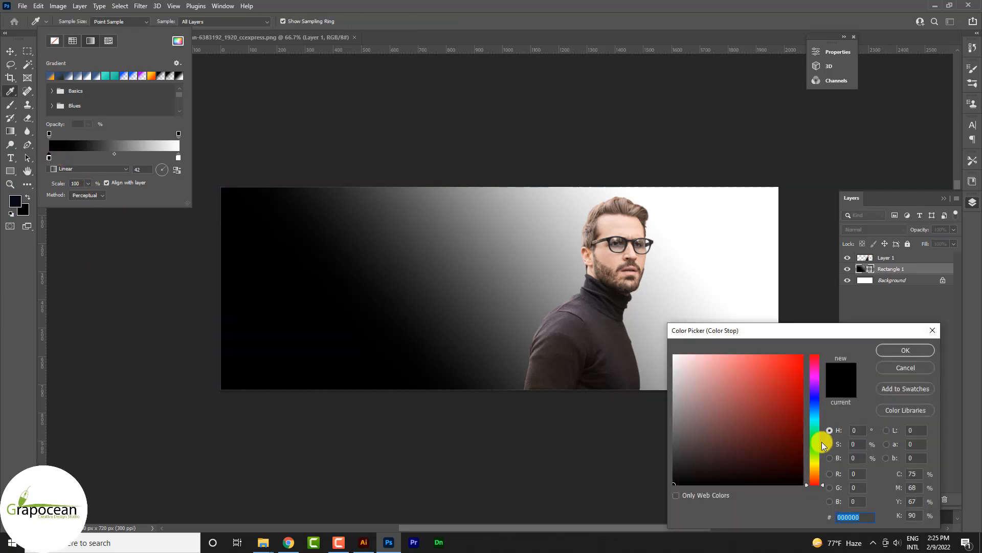
pyautogui.hotkey('ctrl', 'v')
pyautogui.click(905, 350)
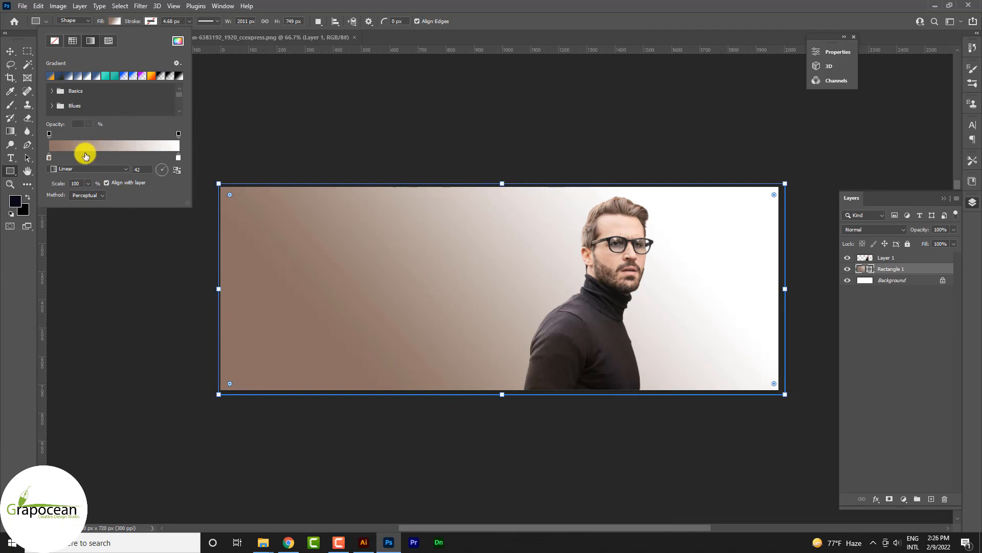
# Add a reddish-brown gradient stop after the brown one and place it a little over a quarter along the gradient.
pyautogui.click(70, 158)
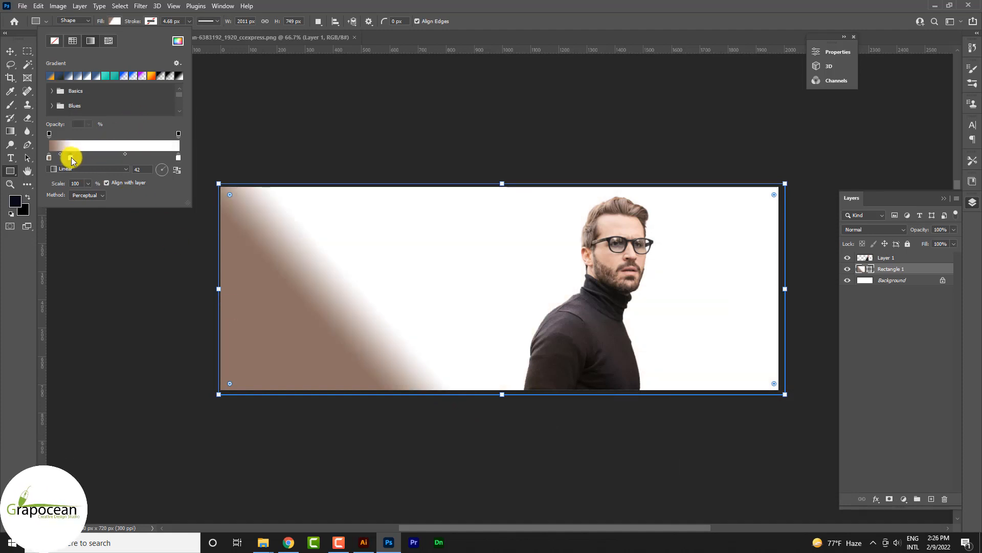
pyautogui.doubleClick(72, 160)
pyautogui.click(493, 323)
pyautogui.click(900, 347)
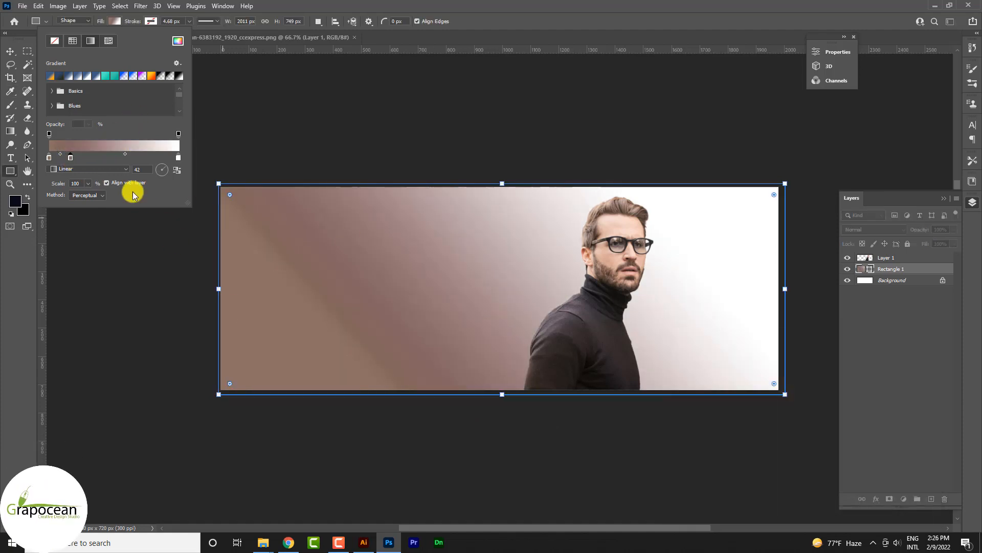
pyautogui.moveTo(72, 159); pyautogui.dragTo(85, 158)
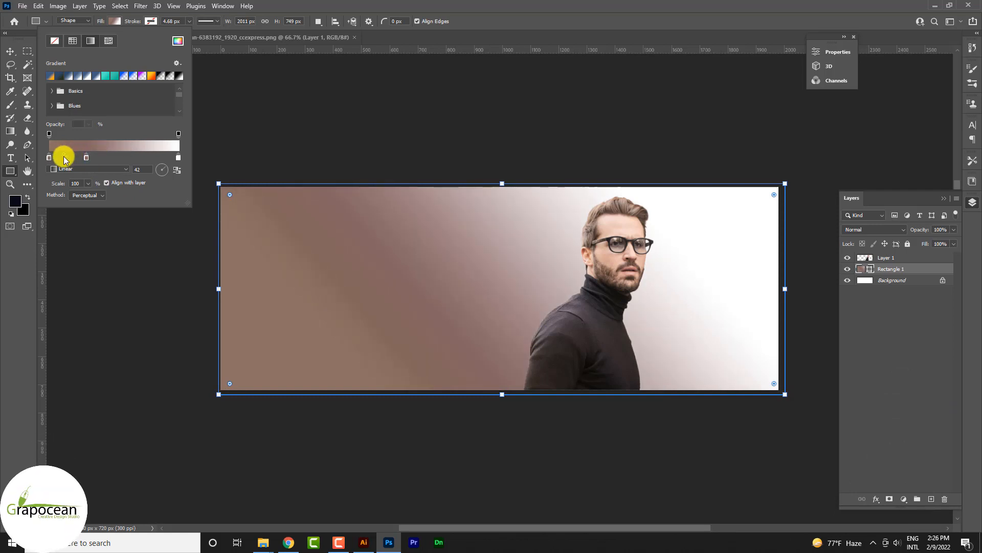
# Add a third gradient stop coloured #775B66 and place it slightly past the middle of the gradient.
pyautogui.moveTo(68, 158); pyautogui.dragTo(112, 160)
pyautogui.doubleClick(111, 160)
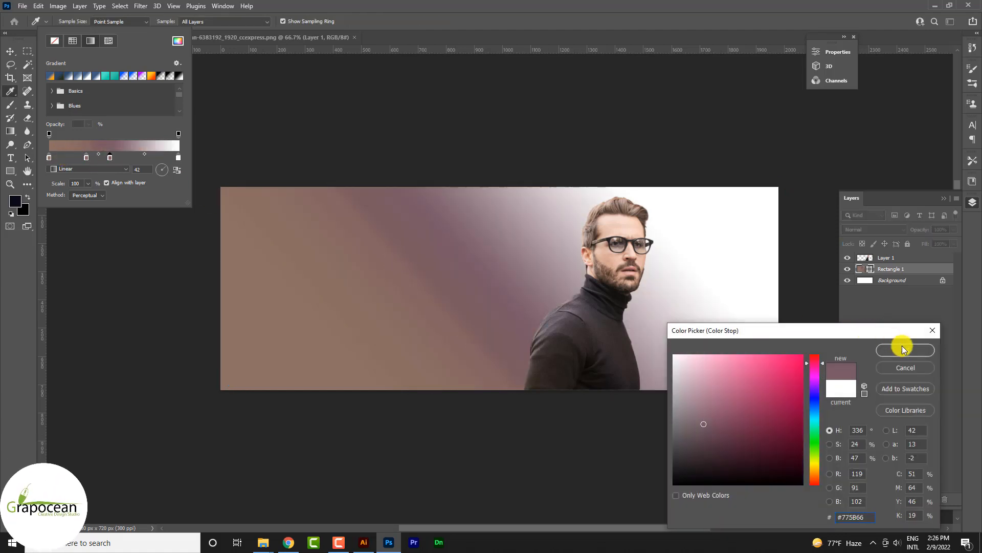
pyautogui.click(901, 344)
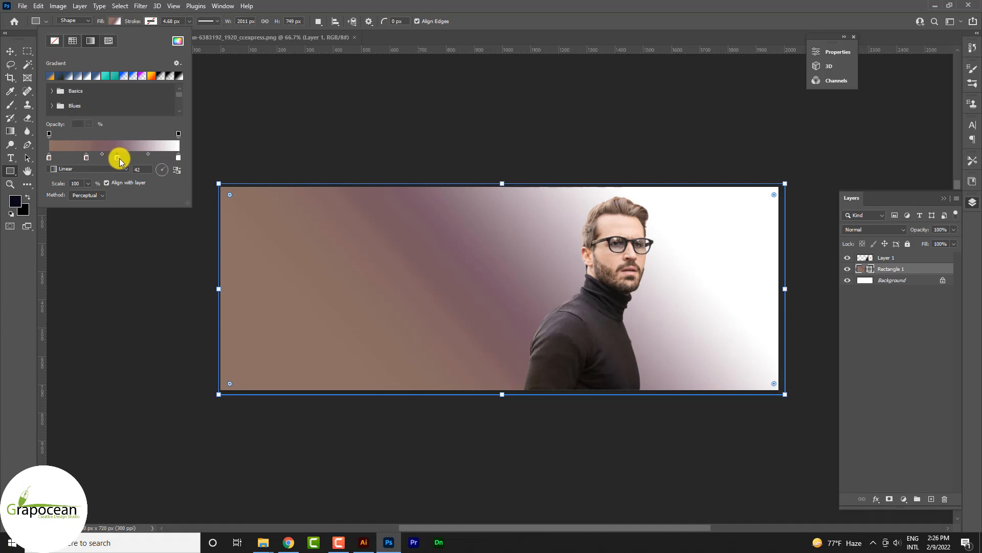
pyautogui.moveTo(120, 162); pyautogui.dragTo(123, 162)
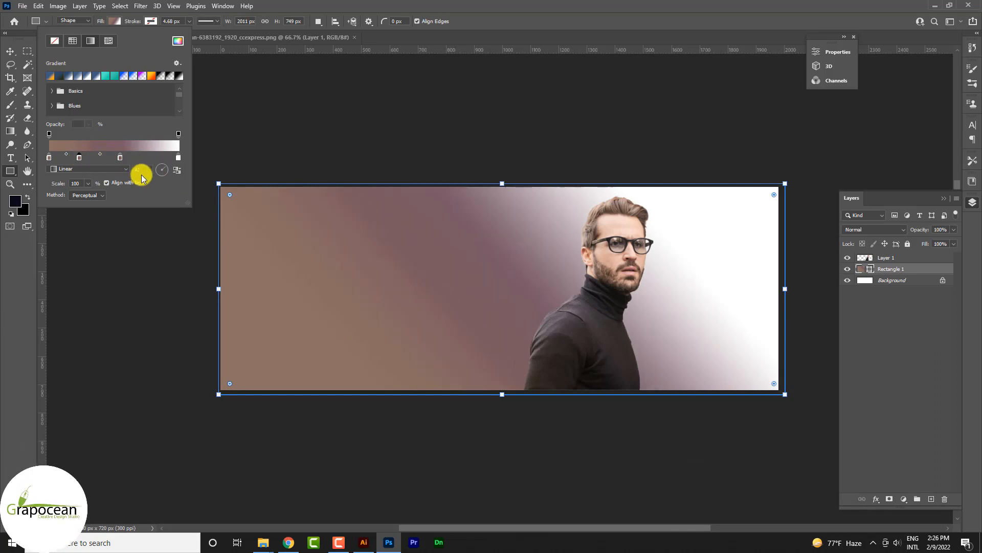
# Add a fourth gradient stop coloured #625367 and recolour the white end stop #2F4858.
pyautogui.click(142, 158)
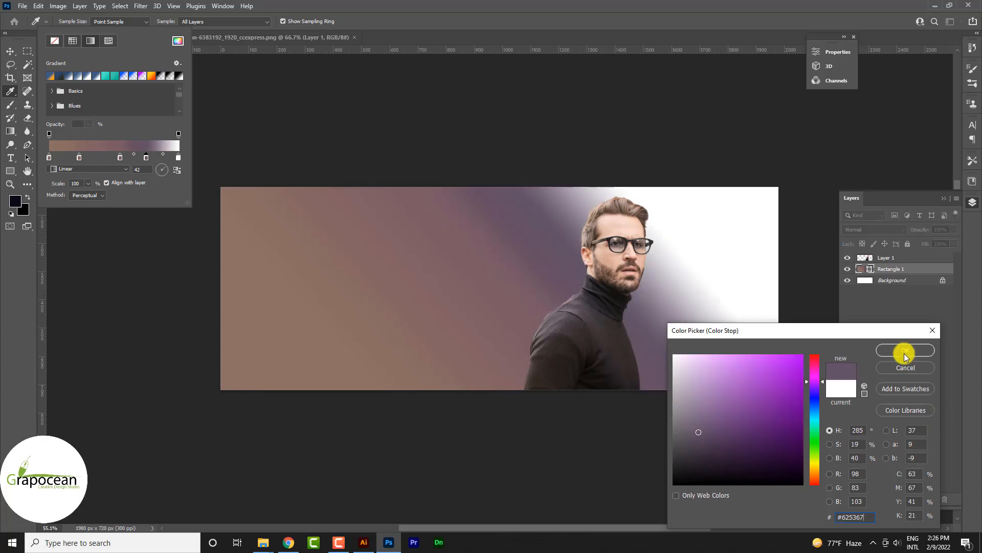
pyautogui.click(901, 348)
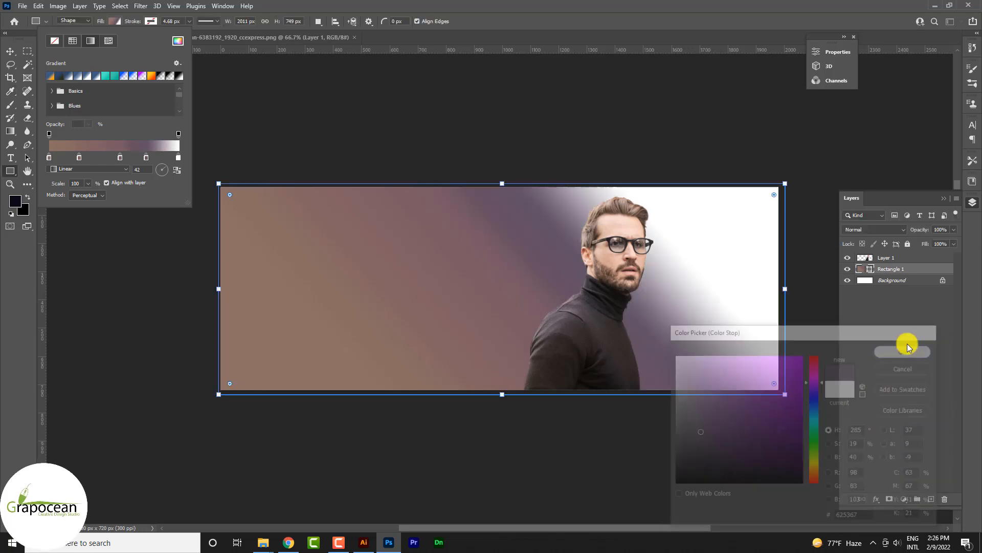
pyautogui.doubleClick(180, 159)
pyautogui.write('2F4858')
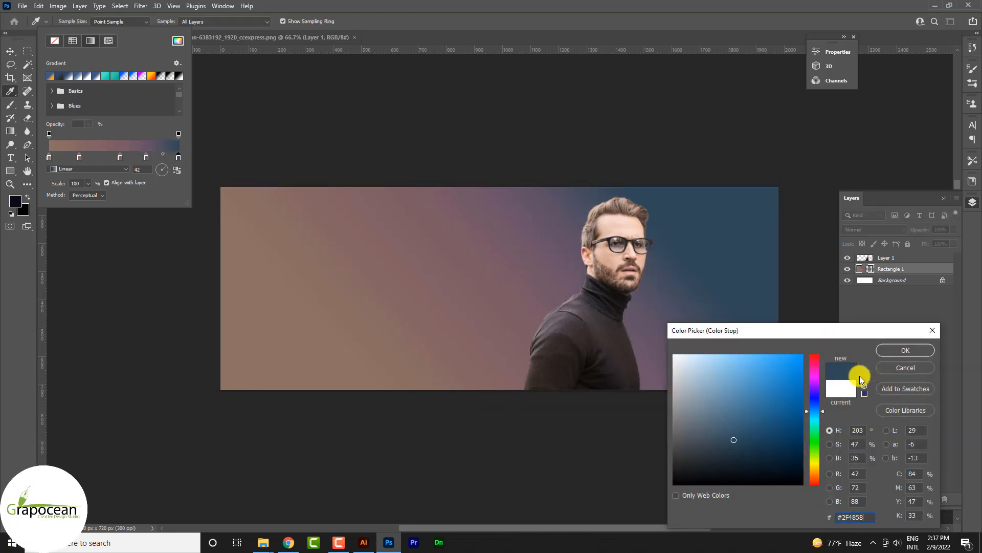
pyautogui.click(905, 350)
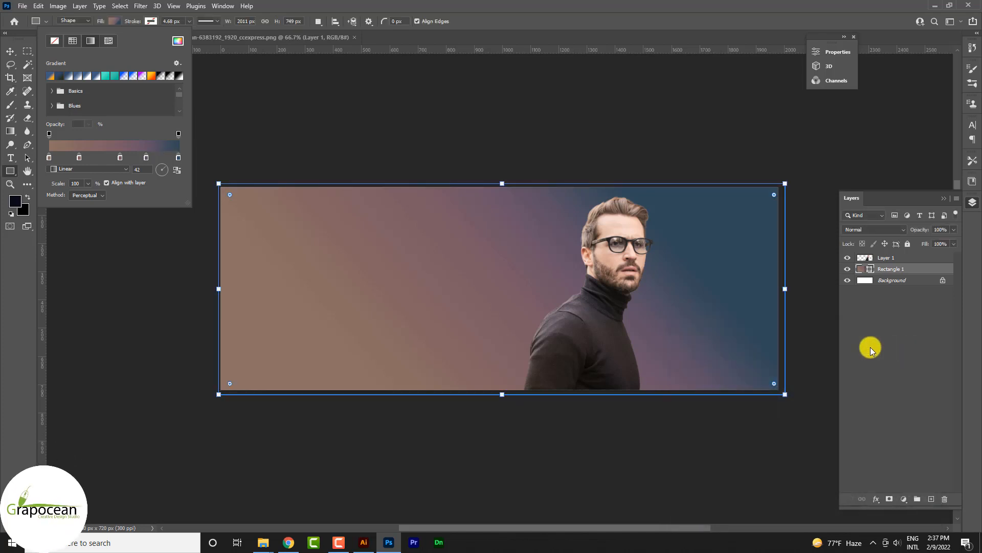
# Shift the intermediate gradient stops toward the brown end and reverse the gradient direction.
pyautogui.moveTo(156, 161); pyautogui.dragTo(132, 155)
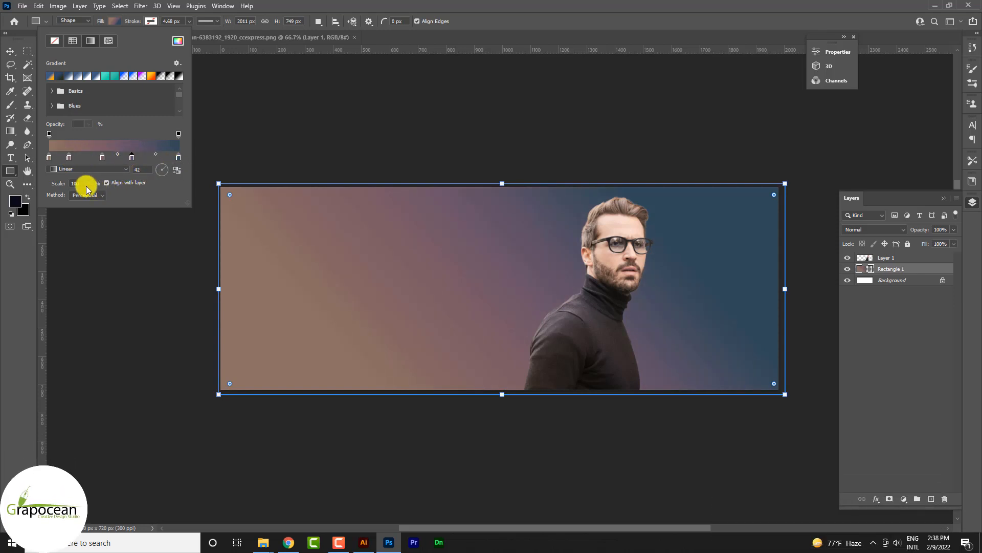
pyautogui.click(176, 171)
pyautogui.press('v')
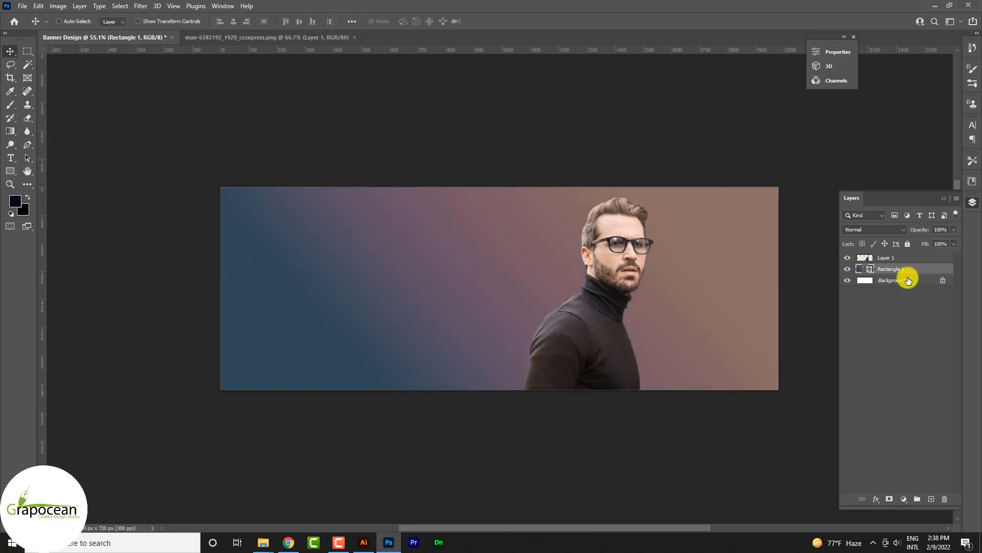
# Duplicate the Rectangle 1 layer and apply a Box Blur of 186 pixels to the copy as a smart filter.
pyautogui.hotkey('ctrl', 'j')
pyautogui.click(147, 7)
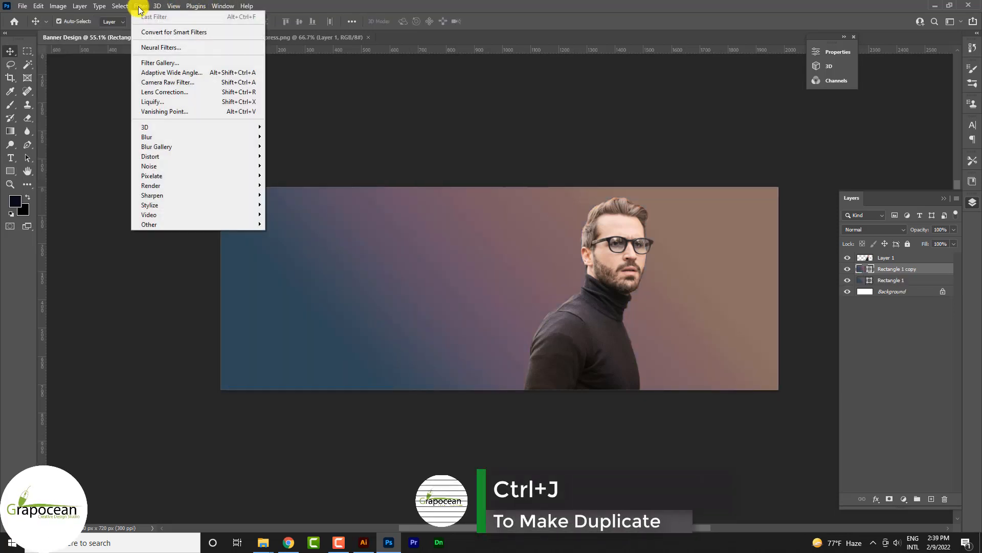
pyautogui.moveTo(256, 138)
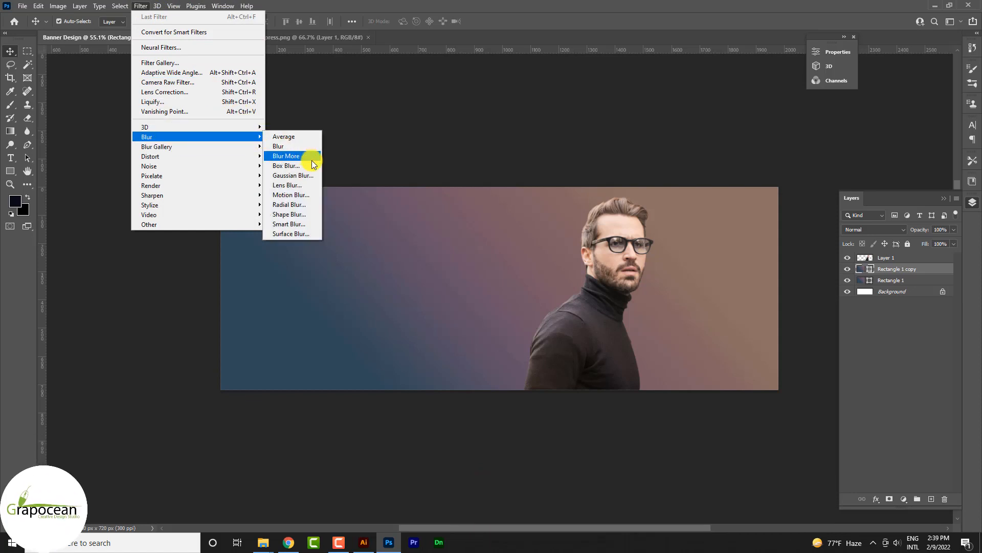
pyautogui.click(312, 166)
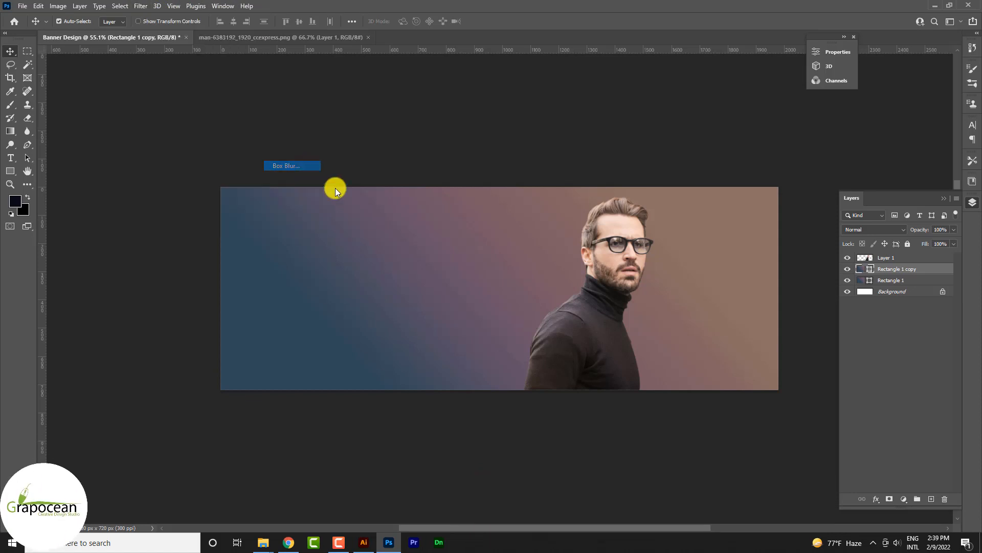
pyautogui.press('Return')
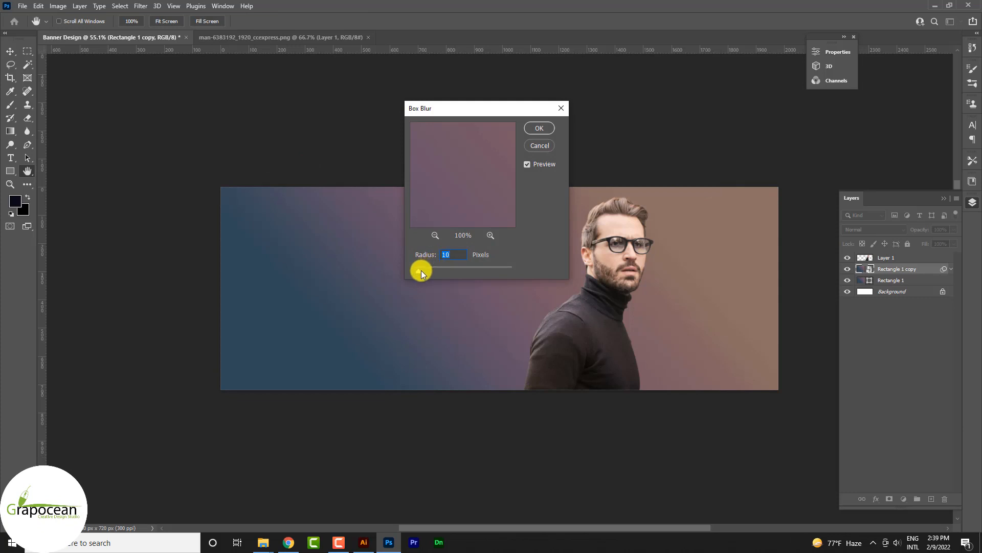
pyautogui.moveTo(422, 271); pyautogui.dragTo(462, 272)
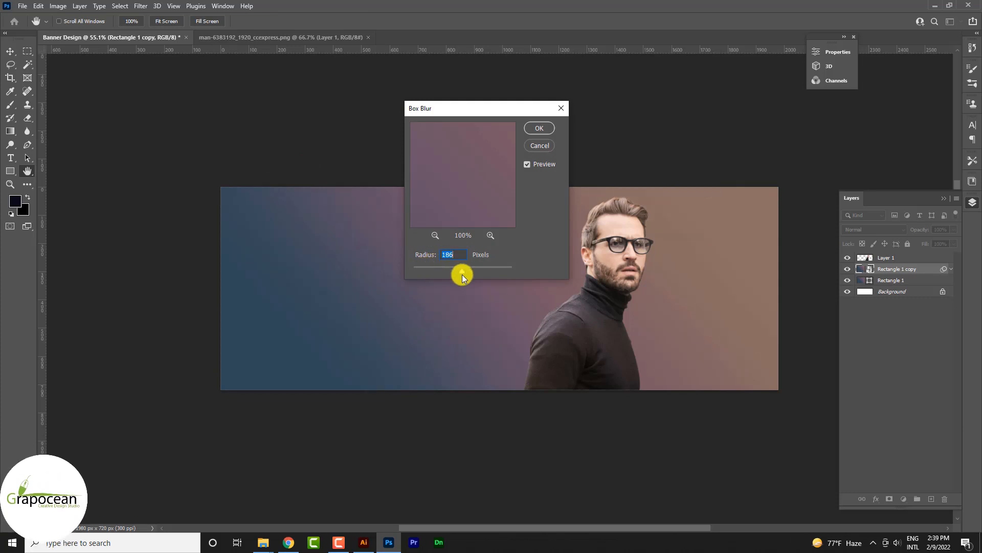
pyautogui.click(545, 127)
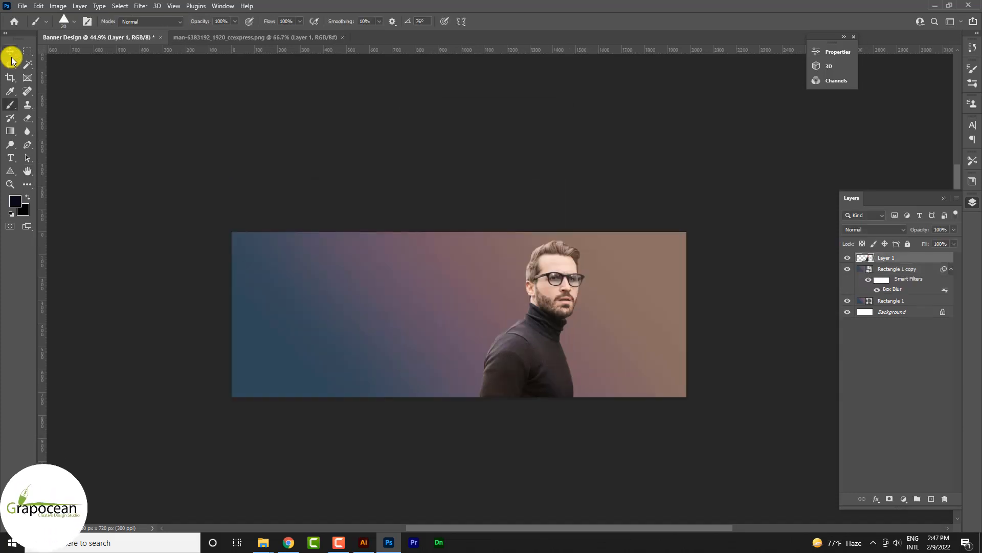
# Duplicate Layer 1, which holds the man's cutout.
pyautogui.click(10, 51)
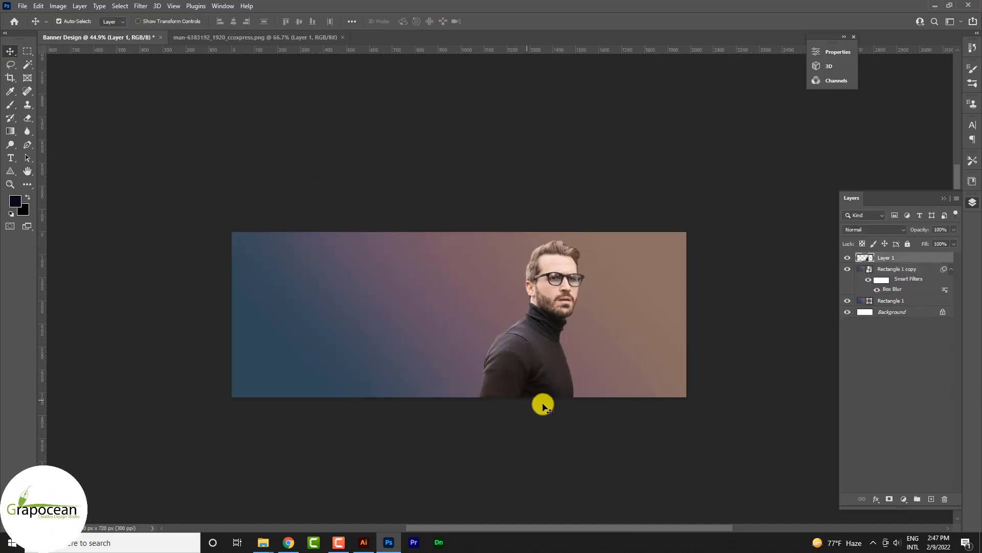
pyautogui.scroll(1, 521, 344)
pyautogui.moveTo(922, 263); pyautogui.dragTo(932, 500)
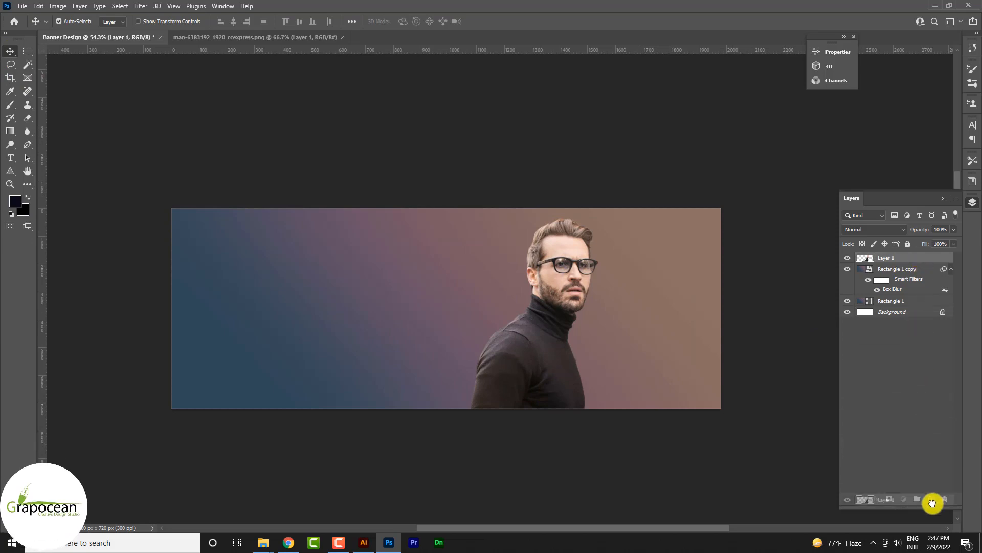
pyautogui.scroll(2, 552, 293)
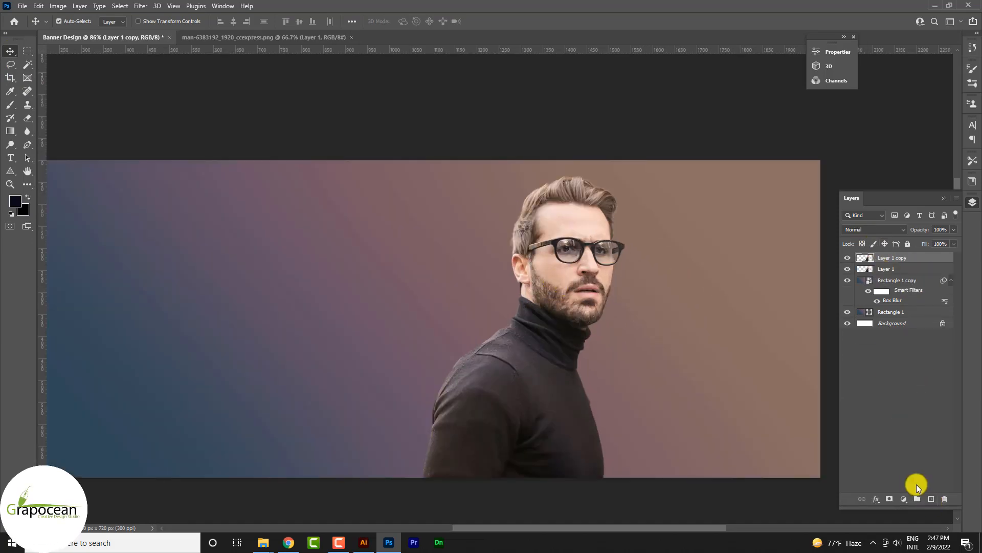
# Add a layer mask to the original Layer 1 and invert it to black.
pyautogui.click(889, 267)
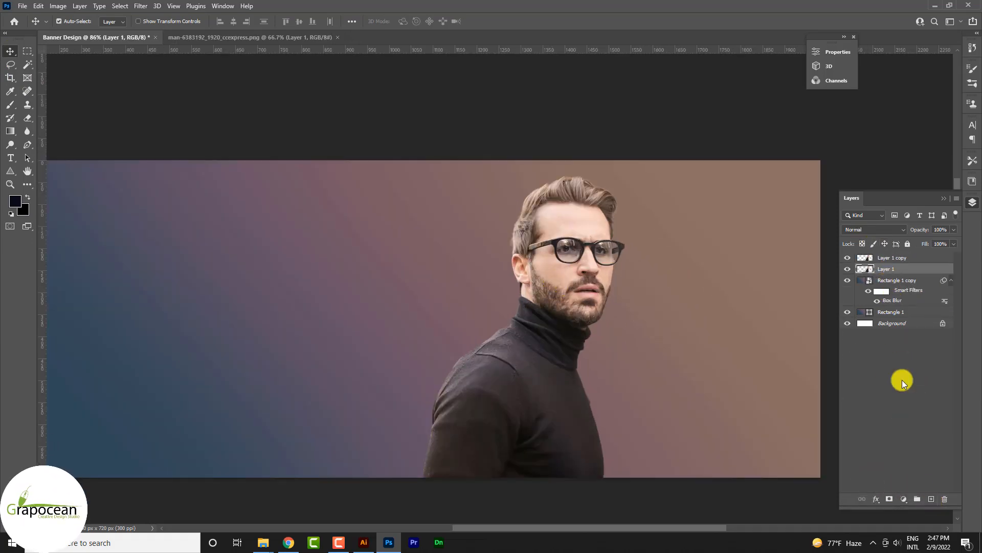
pyautogui.click(890, 499)
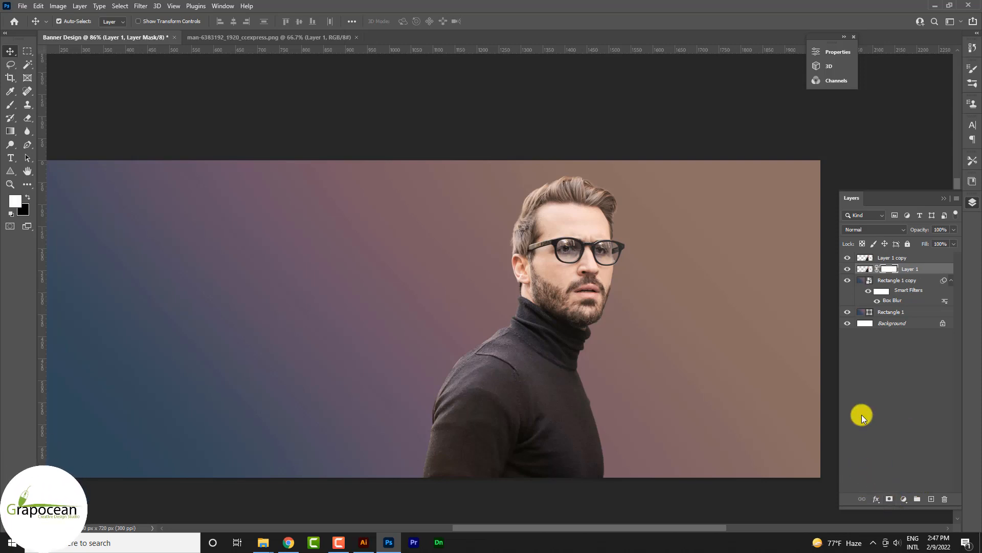
pyautogui.hotkey('ctrl', 'i')
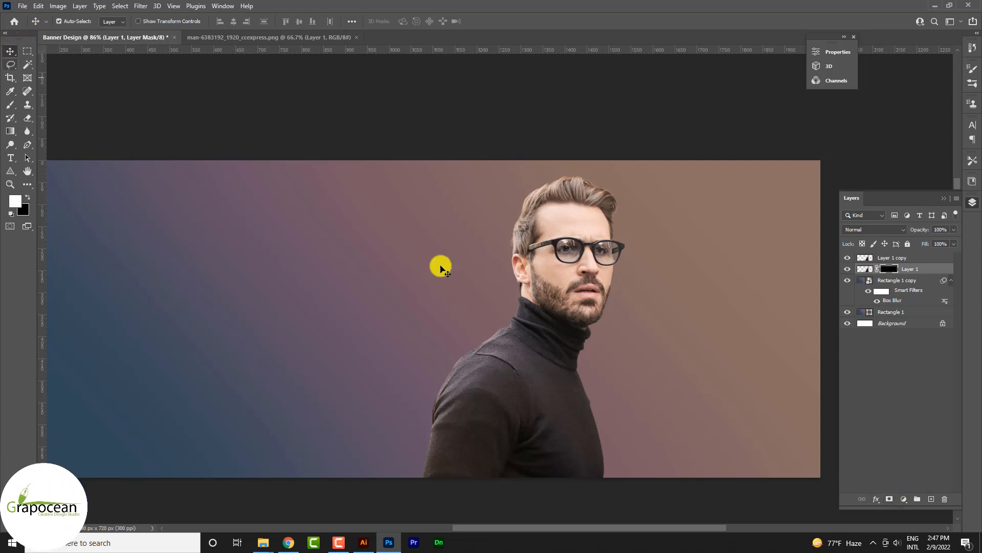
# Move the masked Layer 1 about 62 px to the right using Free Transform.
pyautogui.hotkey('ctrl', 't')
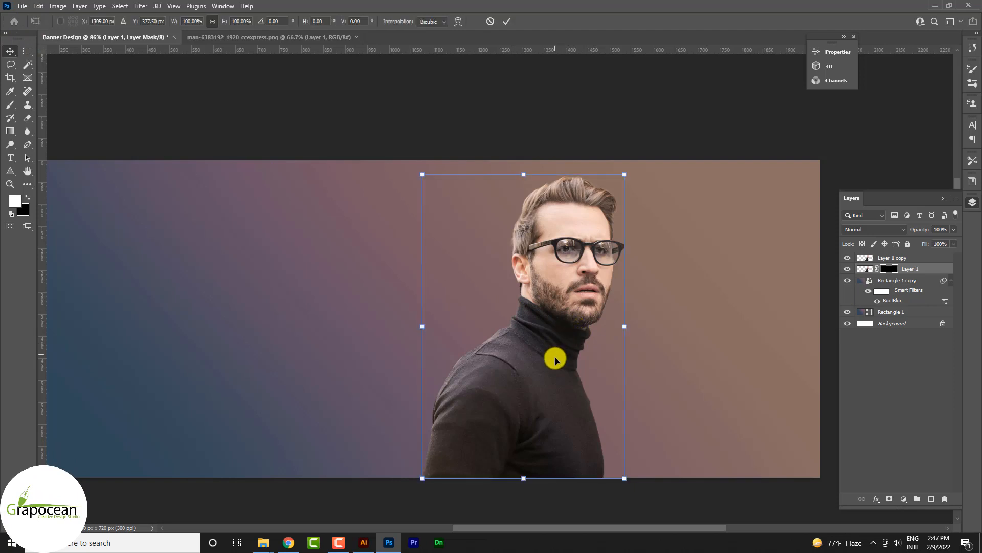
pyautogui.moveTo(555, 355); pyautogui.dragTo(583, 362)
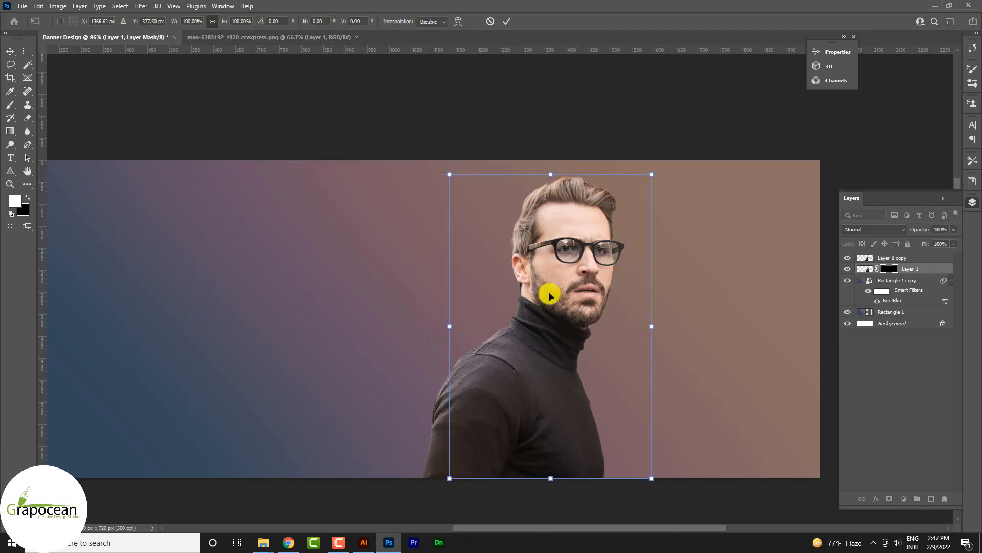
pyautogui.click(508, 22)
# Paint white with the triangle brush on Layer 1's mask, at 30 and 25 px, to scatter face fragments beside the glasses, nose and chin.
pyautogui.click(10, 104)
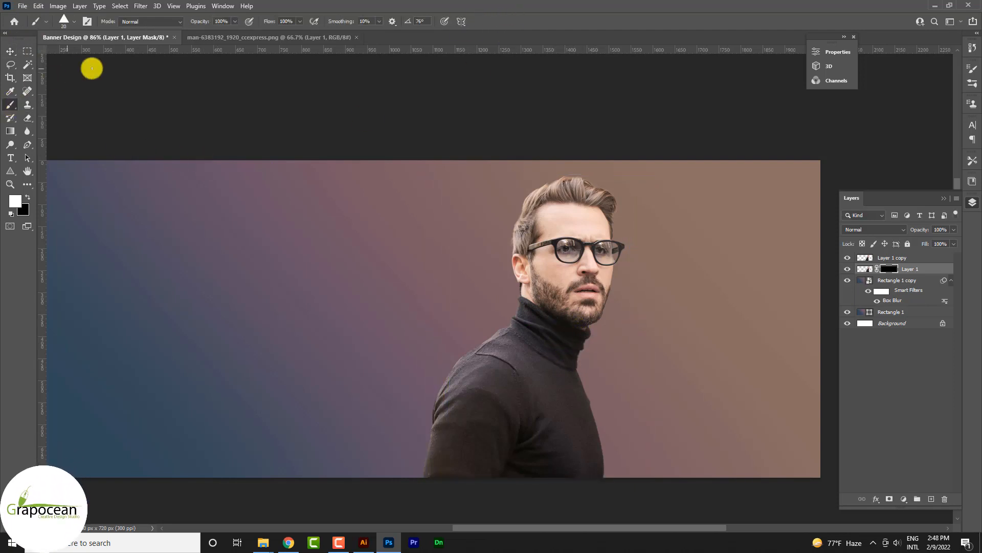
pyautogui.scroll(1, 642, 226)
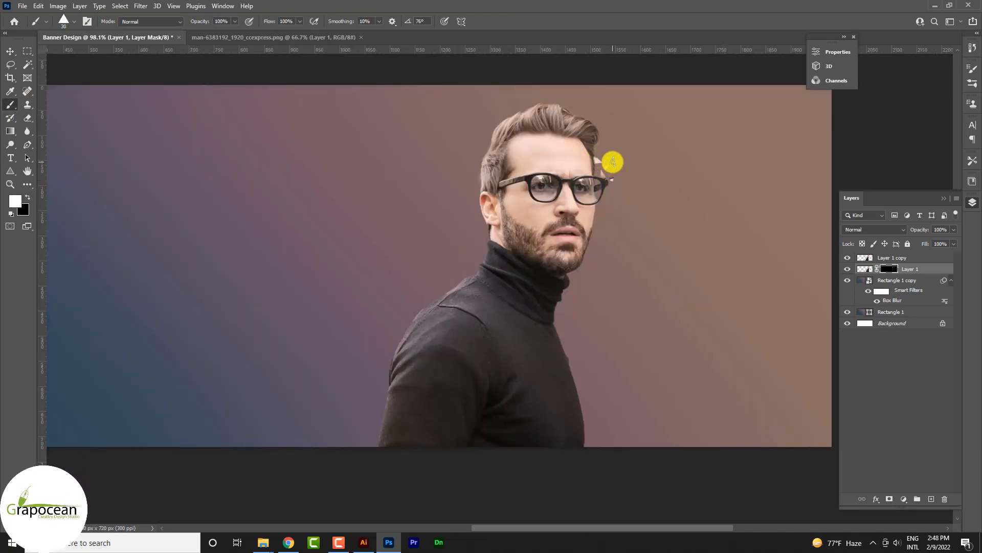
pyautogui.moveTo(612, 162); pyautogui.dragTo(605, 156)
pyautogui.press('[')
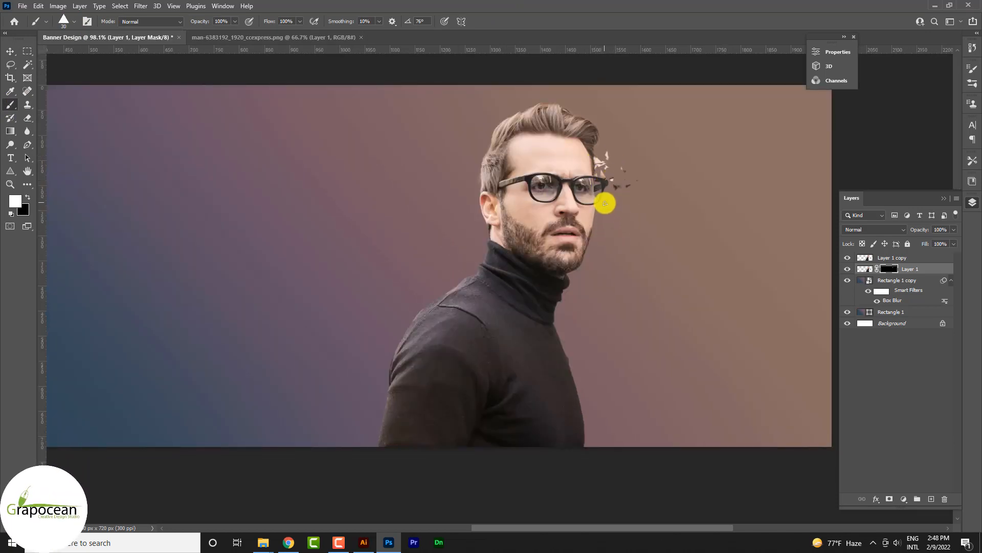
pyautogui.press('[')
pyautogui.moveTo(592, 220); pyautogui.dragTo(593, 242)
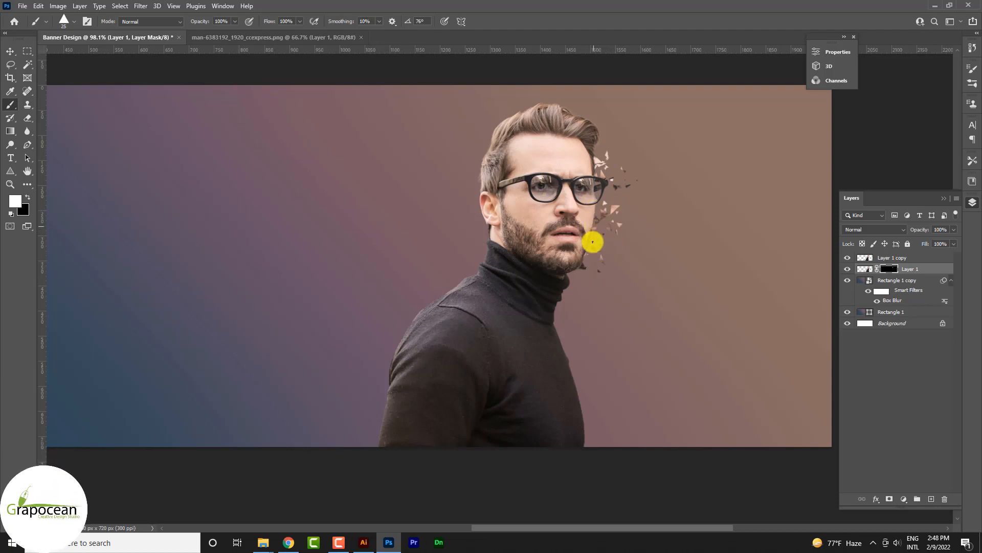
# Add a layer mask to Layer 1 copy and paint black triangles along the outer edge of the man's face.
pyautogui.click(889, 258)
pyautogui.click(889, 498)
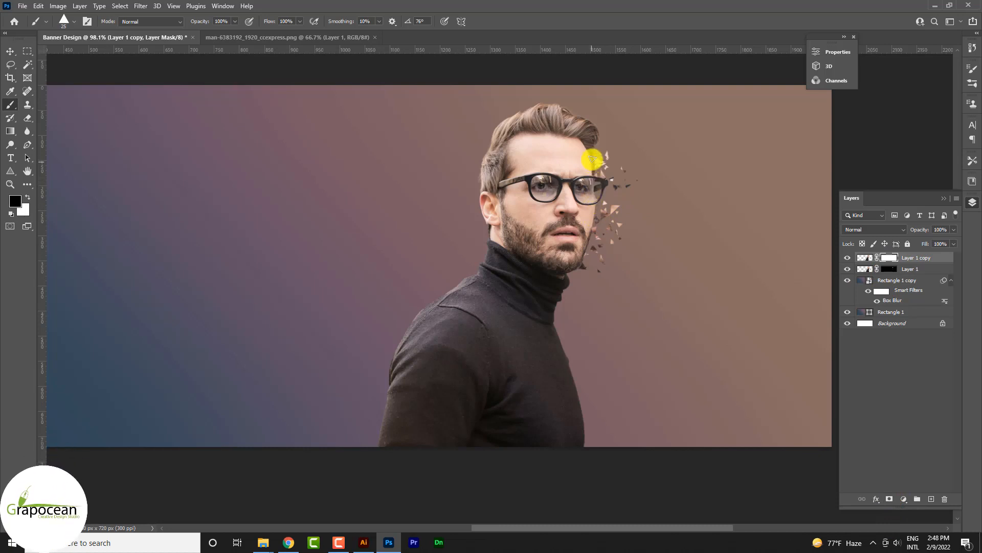
pyautogui.moveTo(595, 179); pyautogui.dragTo(583, 262)
pyautogui.moveTo(593, 169)
pyautogui.mouseDown()
pyautogui.moveTo(595, 137)
pyautogui.moveTo(588, 164)
pyautogui.mouseUp()
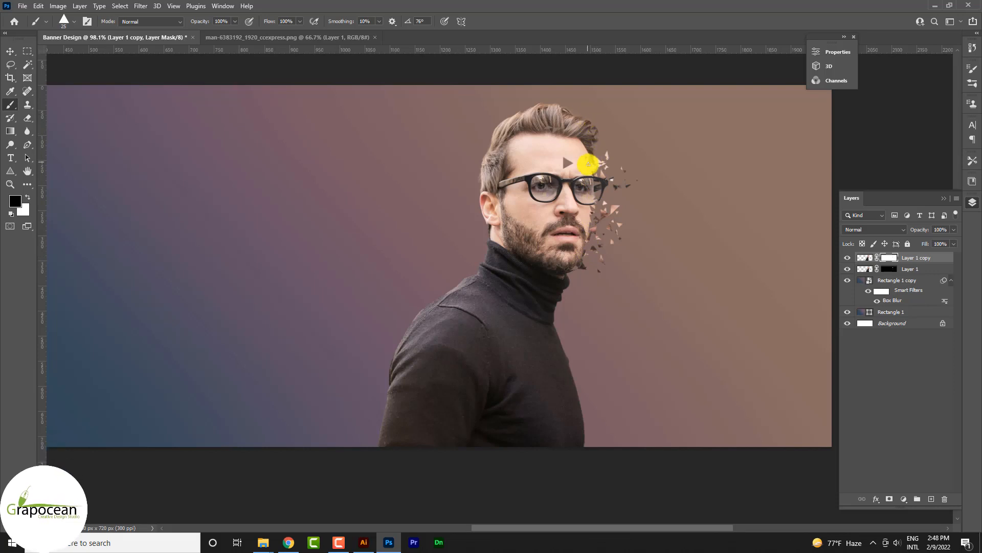
# Try to break up the outer rim of the glasses on Layer 1 copy's mask using a 60 px brush.
pyautogui.scroll(3, 599, 192)
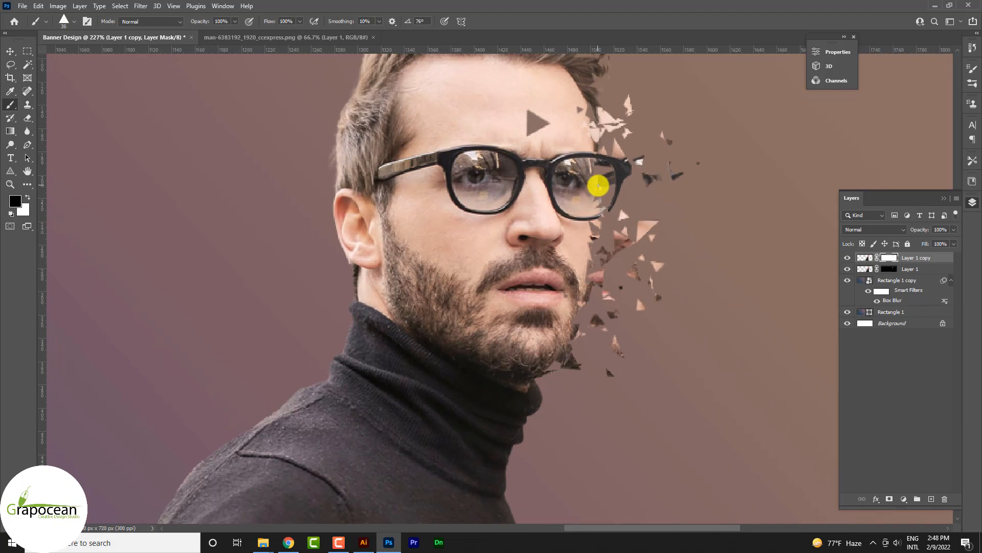
pyautogui.press(']')
pyautogui.press(']')
pyautogui.press(']')
pyautogui.press(']')
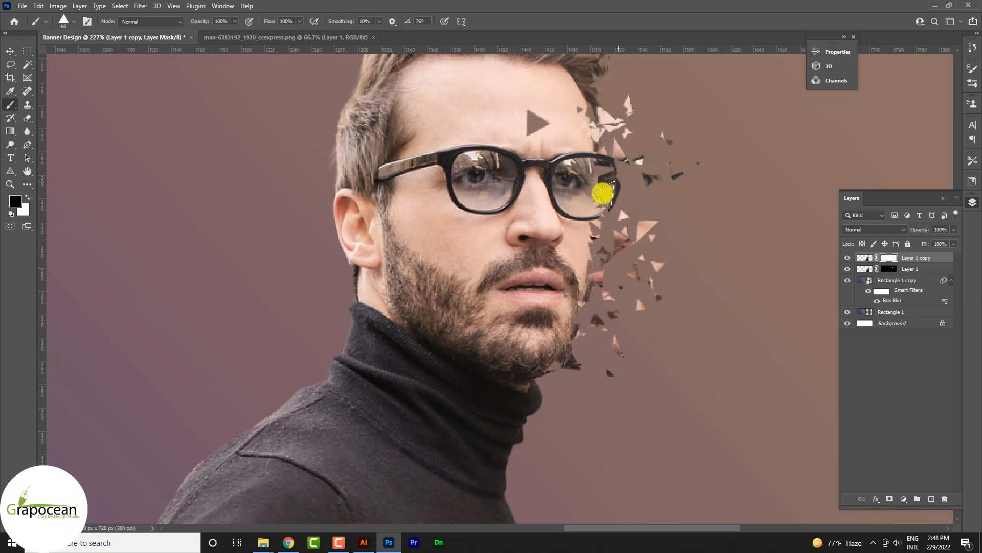
pyautogui.scroll(-2, 623, 239)
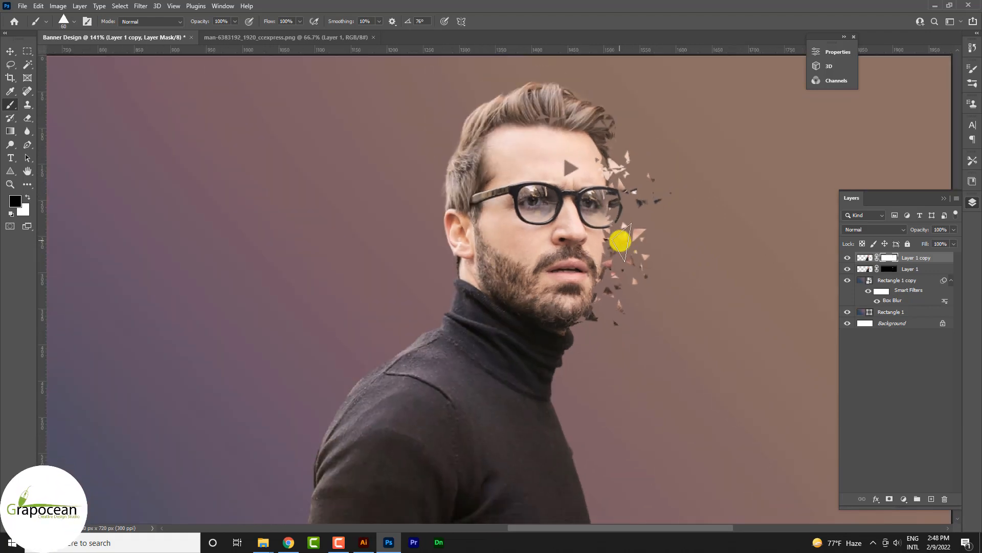
# With a 15 px brush on Layer 1 copy's mask, restore the forehead's stray triangle in white and chip the hair and forehead edge in black.
pyautogui.press('[')
pyautogui.press('[')
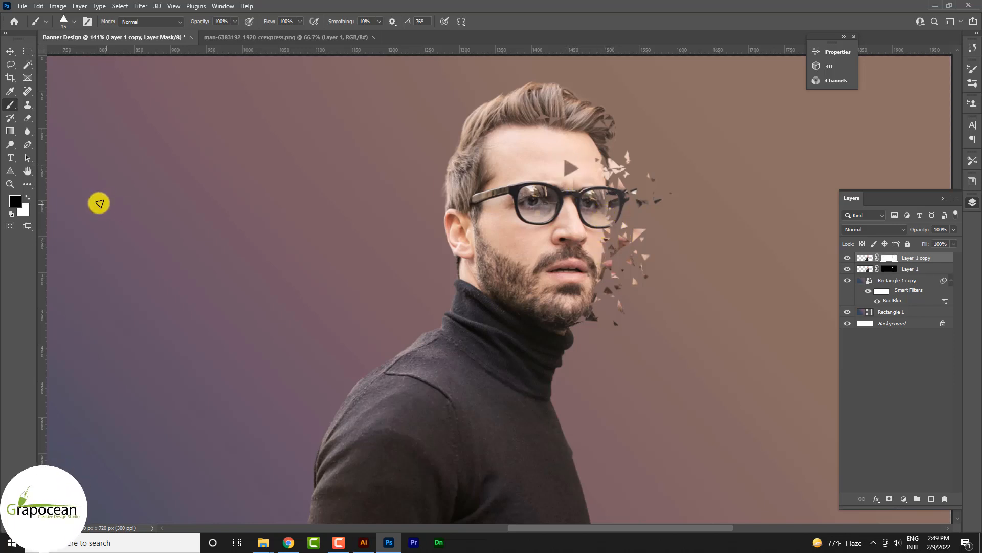
pyautogui.click(32, 196)
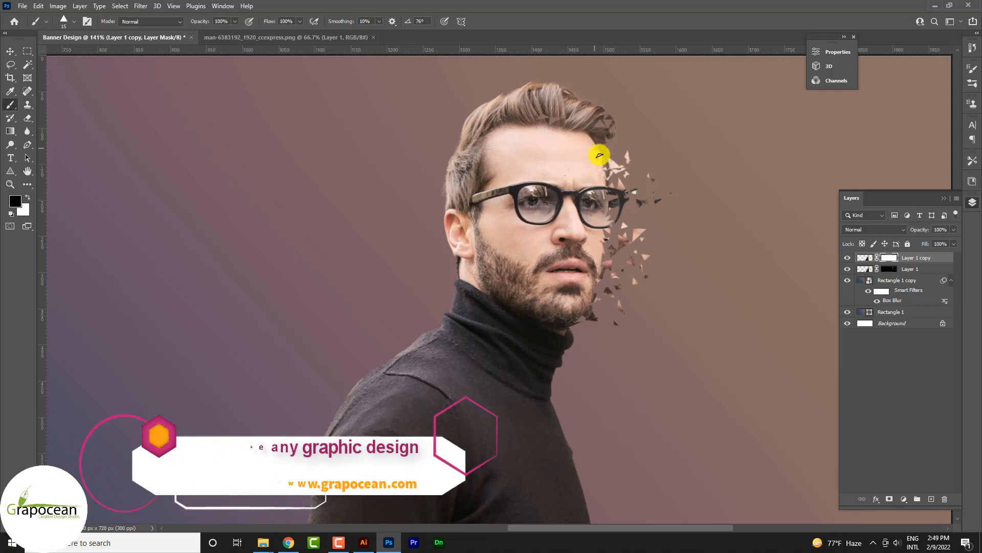
pyautogui.press('x')
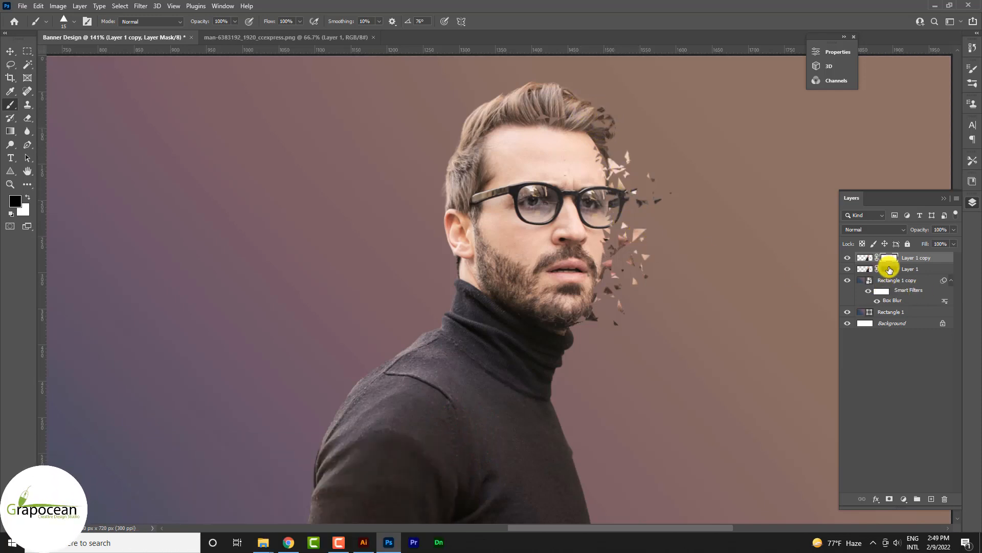
pyautogui.click(889, 269)
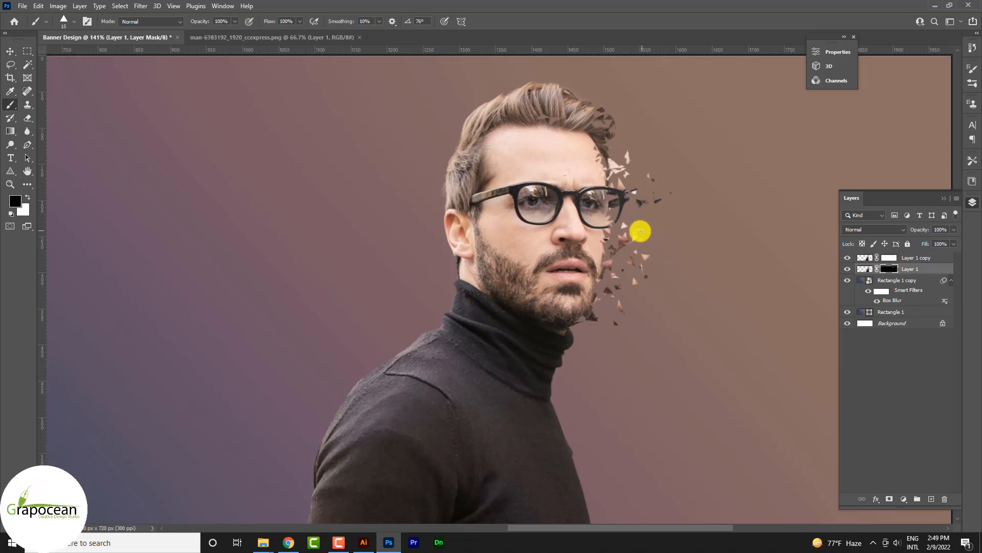
pyautogui.scroll(5, 621, 230)
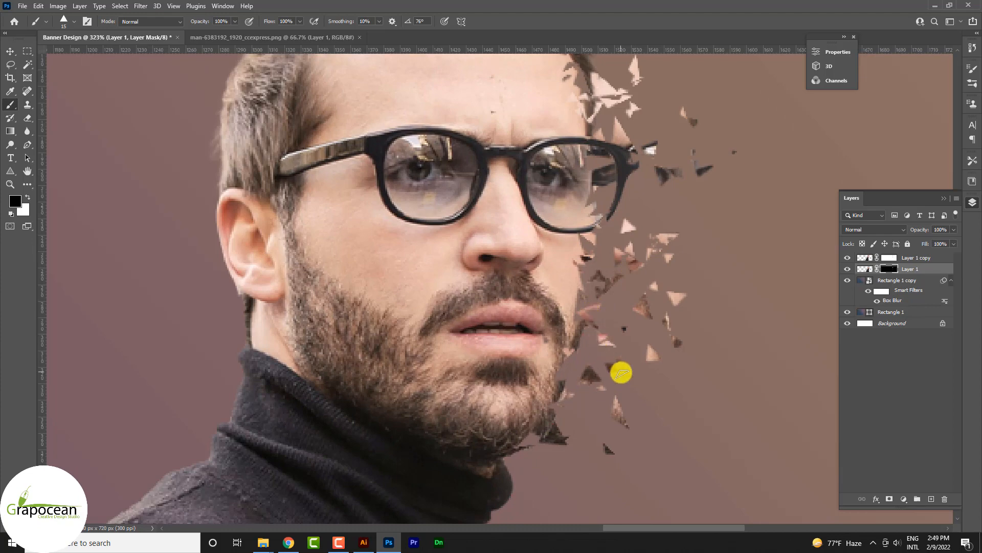
pyautogui.scroll(-9, 621, 372)
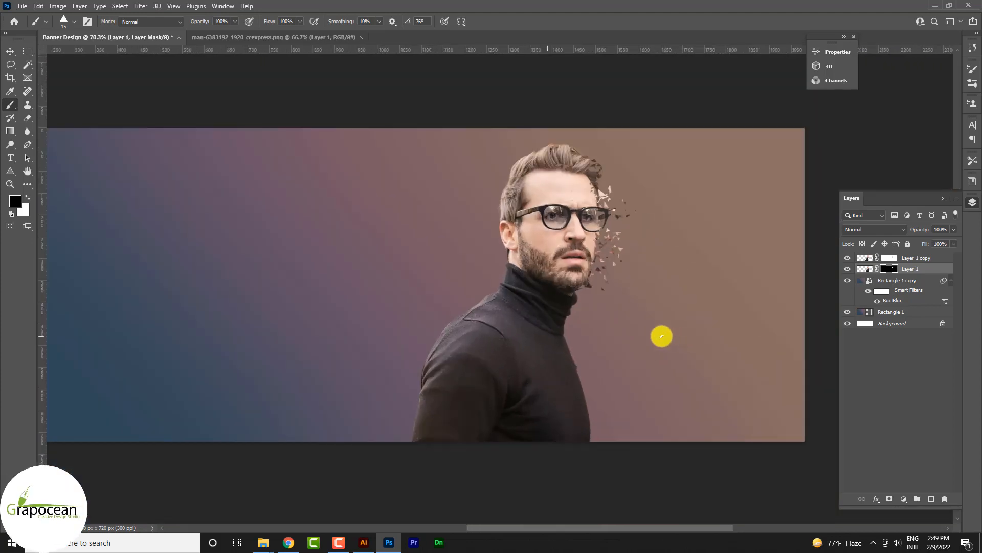
# Paint black triangles on Layer 1 copy's mask down the collar and front edge of the sweater to the banner's bottom.
pyautogui.scroll(6, 661, 336)
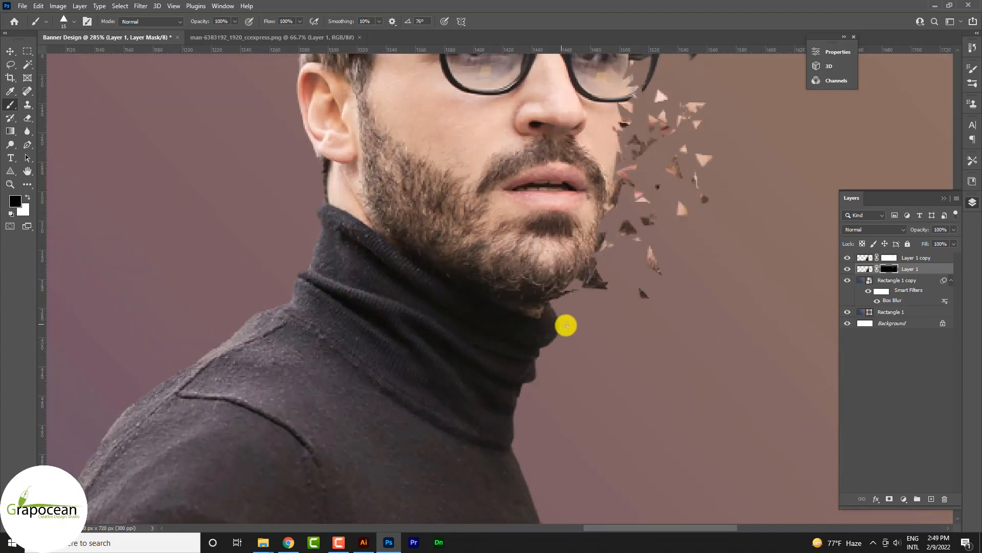
pyautogui.click(889, 259)
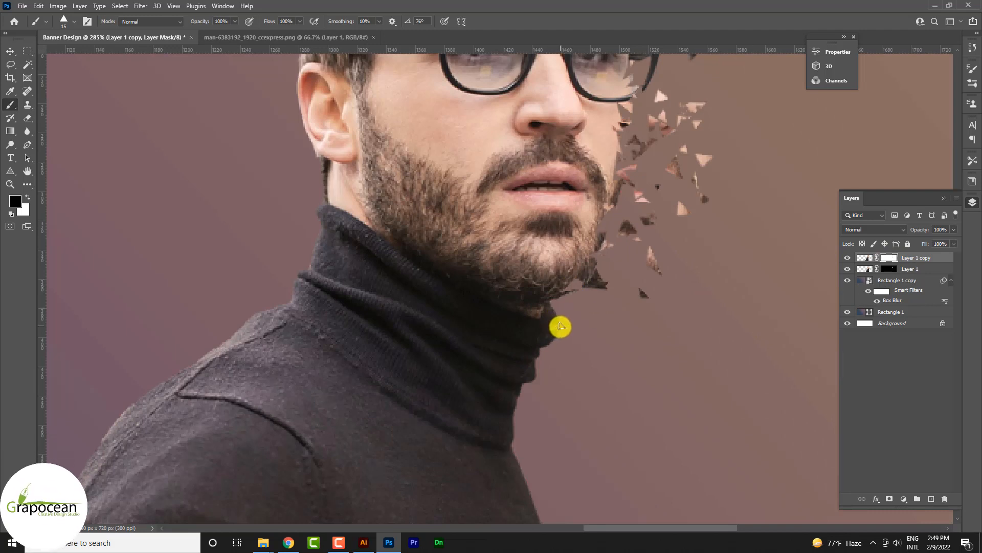
pyautogui.moveTo(542, 355)
pyautogui.mouseDown()
pyautogui.moveTo(539, 428)
pyautogui.moveTo(542, 419)
pyautogui.mouseUp()
pyautogui.scroll(-2, 542, 389)
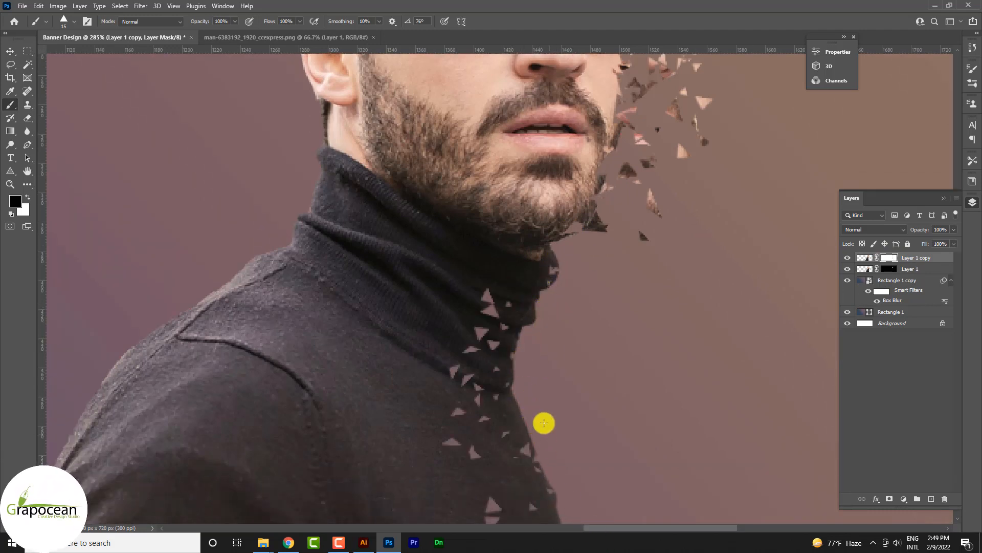
pyautogui.scroll(-2, 542, 419)
pyautogui.moveTo(566, 461)
pyautogui.mouseDown()
pyautogui.moveTo(610, 550)
pyautogui.moveTo(559, 408)
pyautogui.moveTo(601, 495)
pyautogui.mouseUp()
pyautogui.scroll(-2, 560, 405)
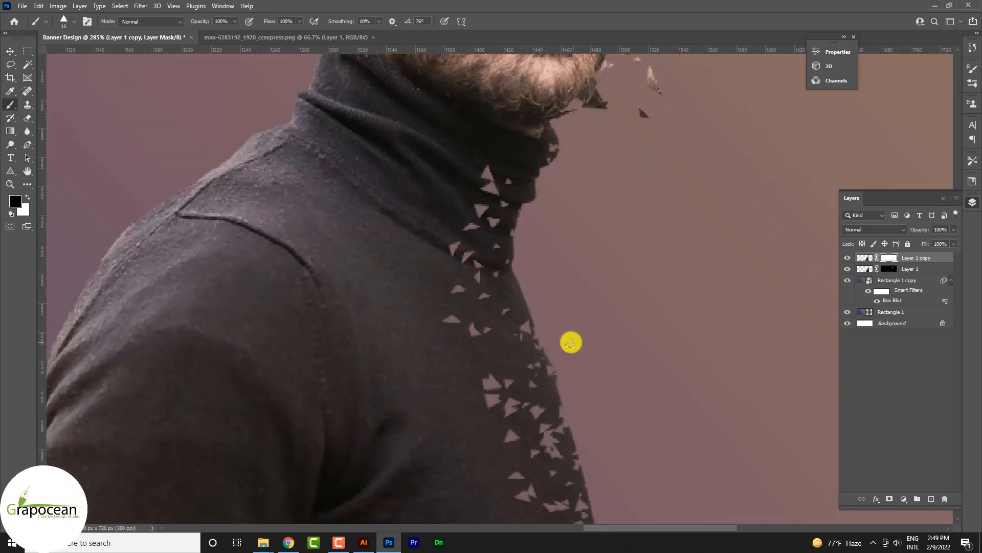
pyautogui.scroll(-2, 571, 340)
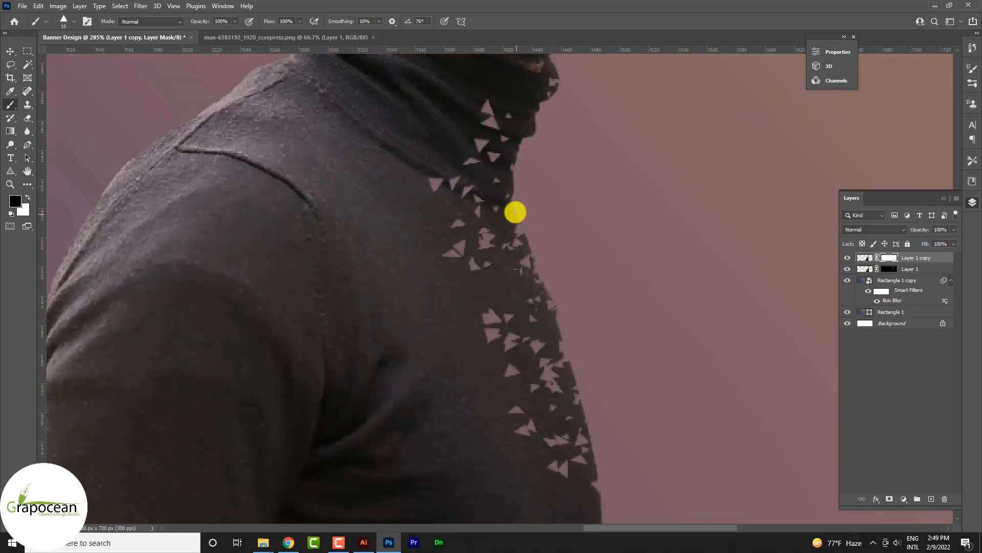
pyautogui.scroll(-2, 563, 356)
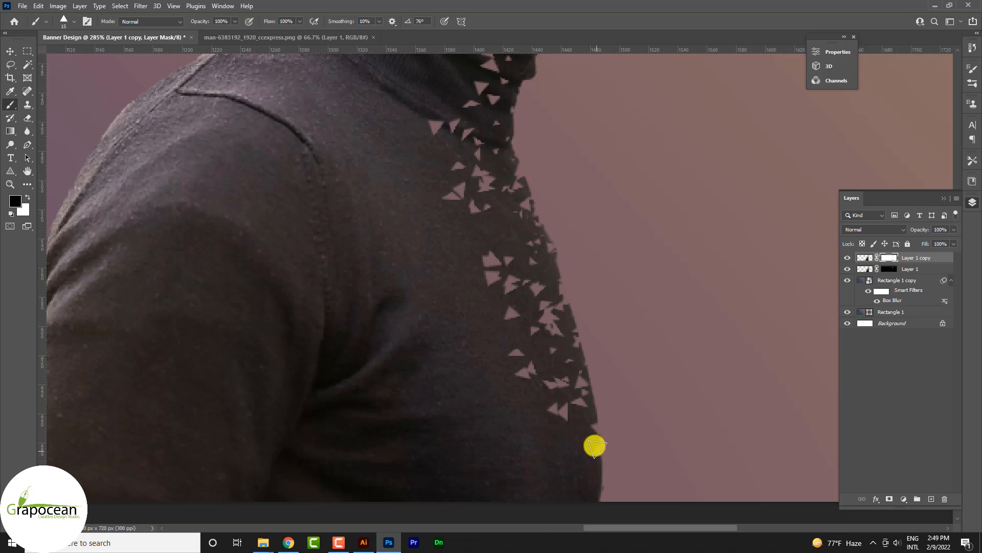
pyautogui.scroll(-2, 593, 416)
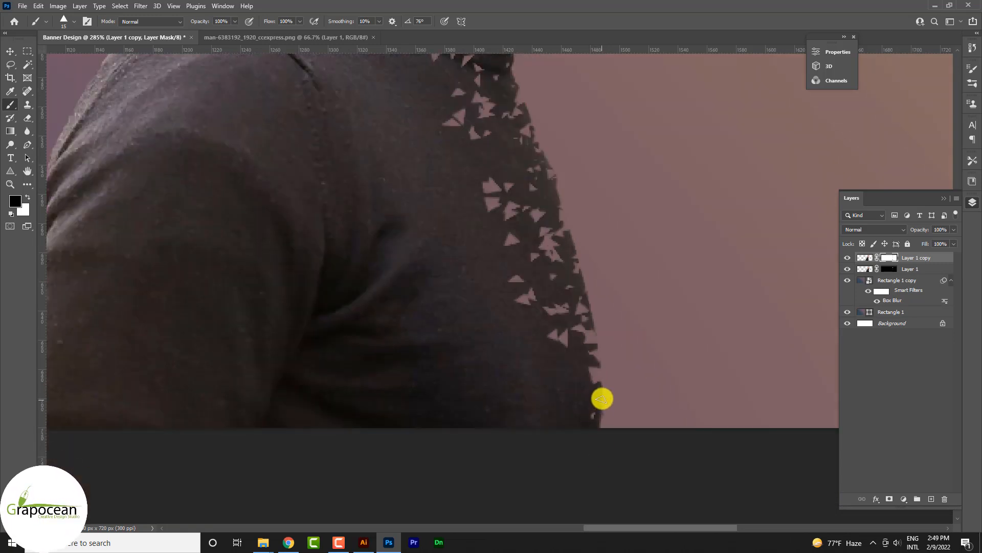
pyautogui.scroll(-5, 577, 351)
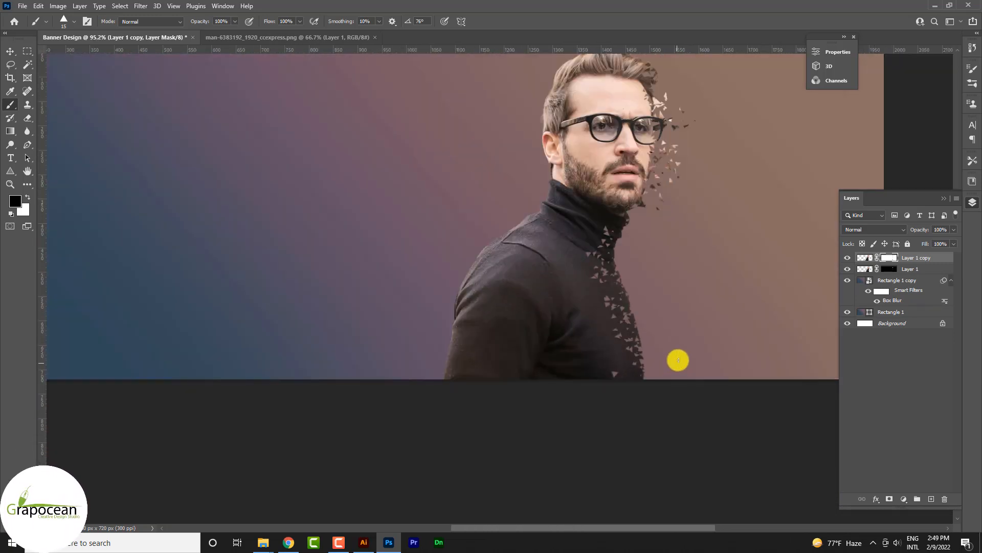
# Paint white over parts of the triangular holes in the sweater on Layer 1 copy's mask to make them smaller and sparser.
pyautogui.scroll(4, 632, 275)
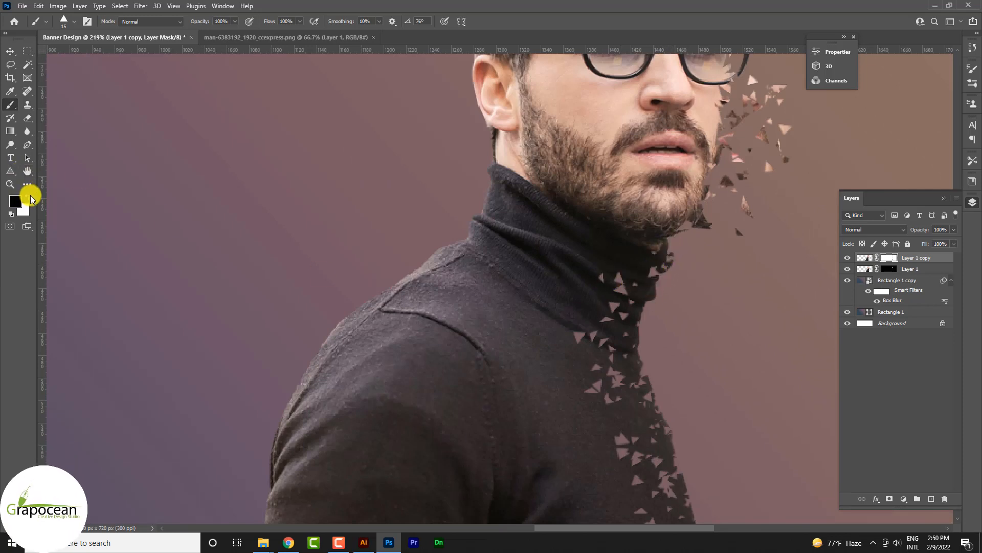
pyautogui.click(28, 197)
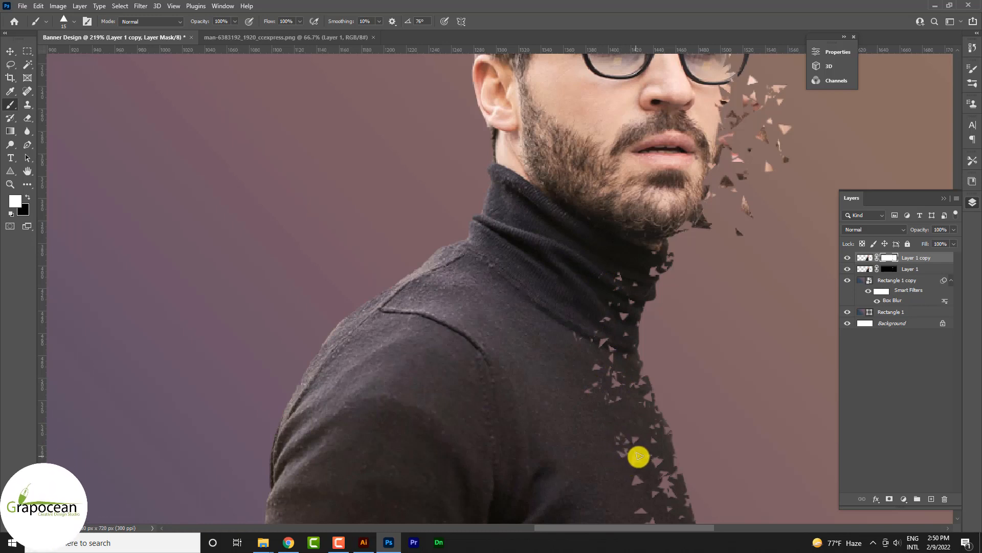
pyautogui.scroll(-4, 634, 441)
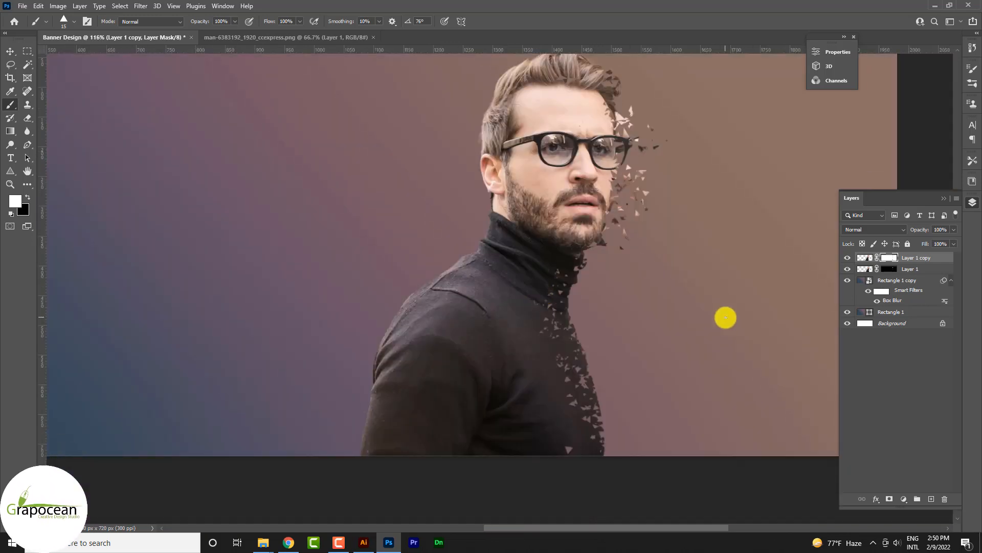
# Check the man's two layers by toggling their visibility, and paint white fragments outside the sweater's front edge on Layer 1's mask.
pyautogui.click(891, 269)
pyautogui.click(847, 269)
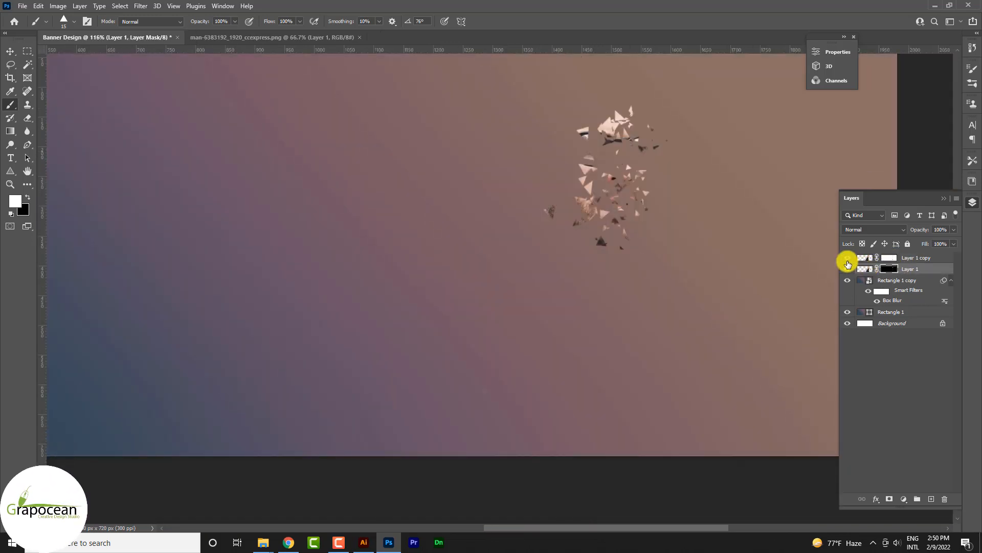
pyautogui.click(847, 269)
pyautogui.click(848, 269)
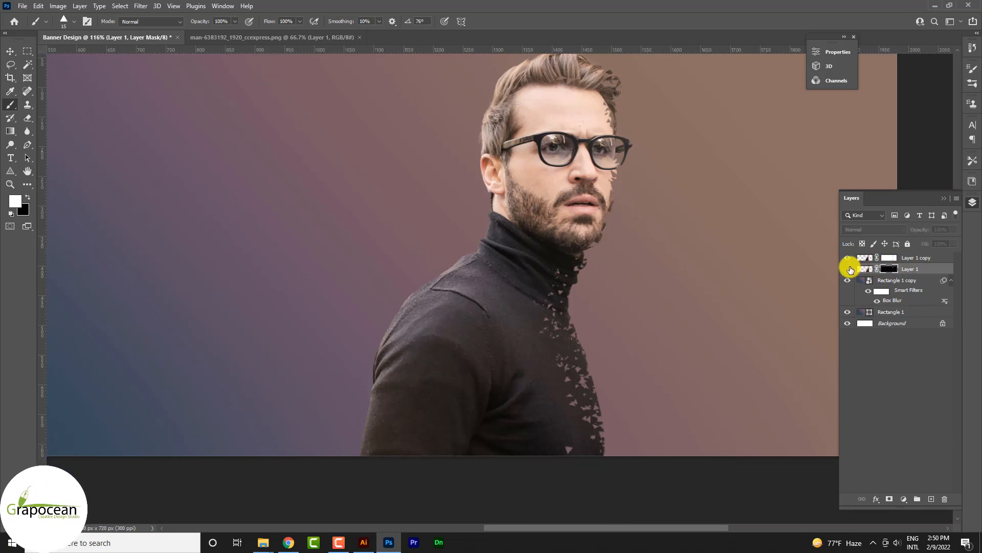
pyautogui.hotkey('ctrl', 'i')
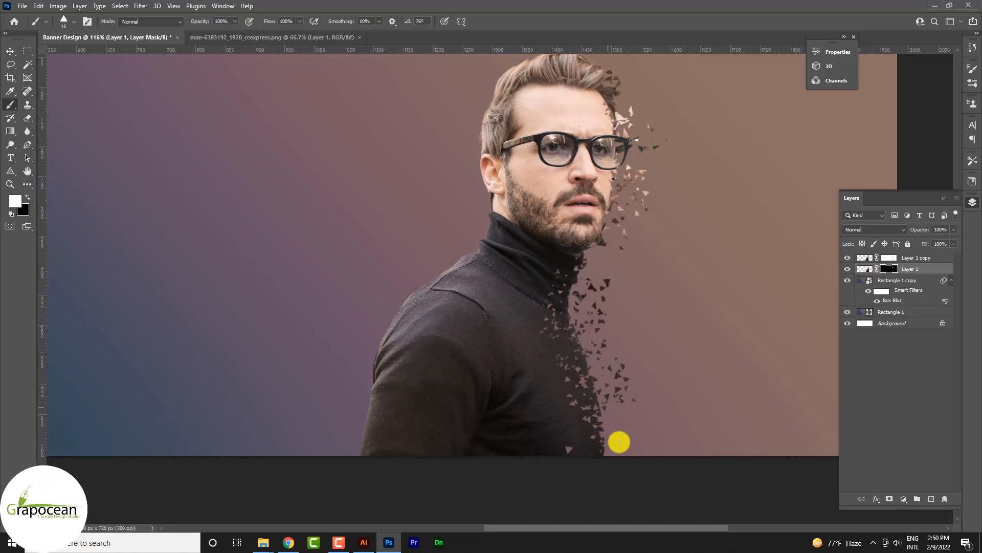
pyautogui.moveTo(568, 308); pyautogui.dragTo(571, 356)
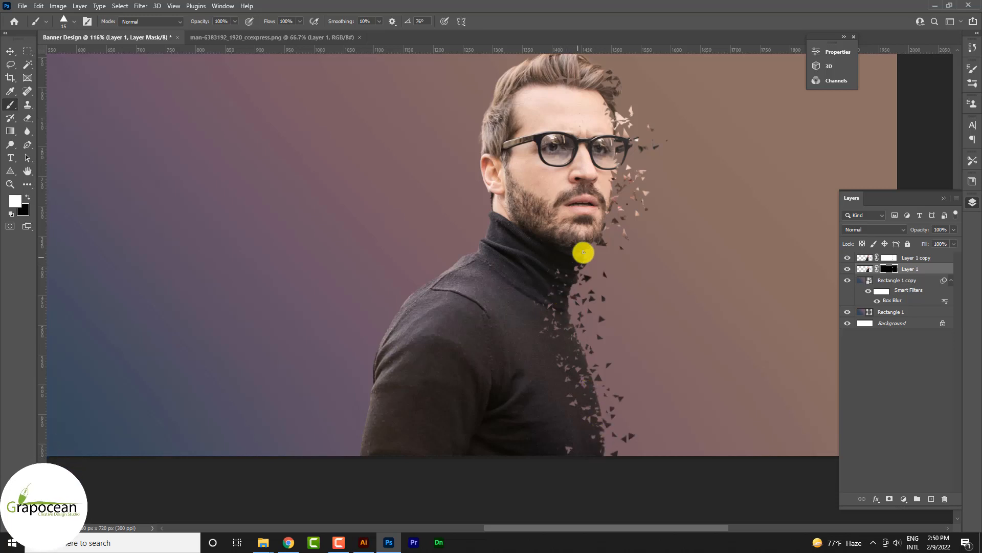
# Paint white fragments beside the man's hair on Layer 1's mask, and finish by switching to the Move tool.
pyautogui.scroll(-5, 676, 314)
pyautogui.scroll(5, 625, 147)
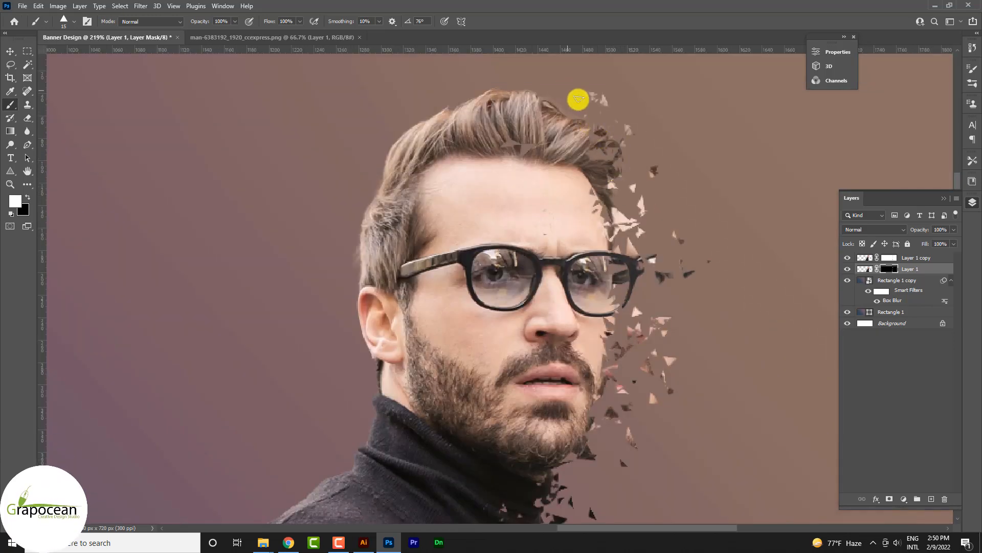
pyautogui.scroll(-5, 578, 99)
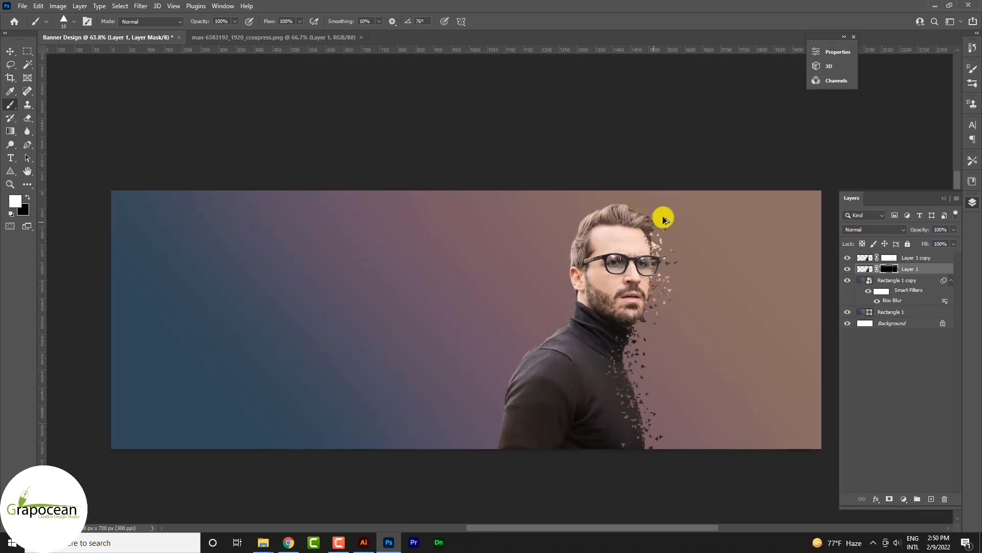
pyautogui.scroll(4, 663, 220)
pyautogui.scroll(-4, 451, 357)
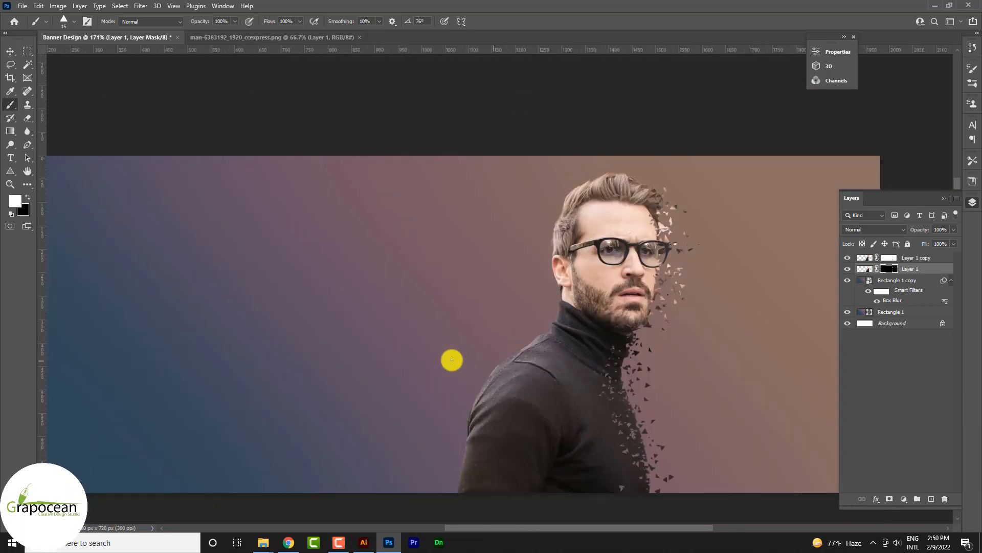
pyautogui.scroll(1, 759, 428)
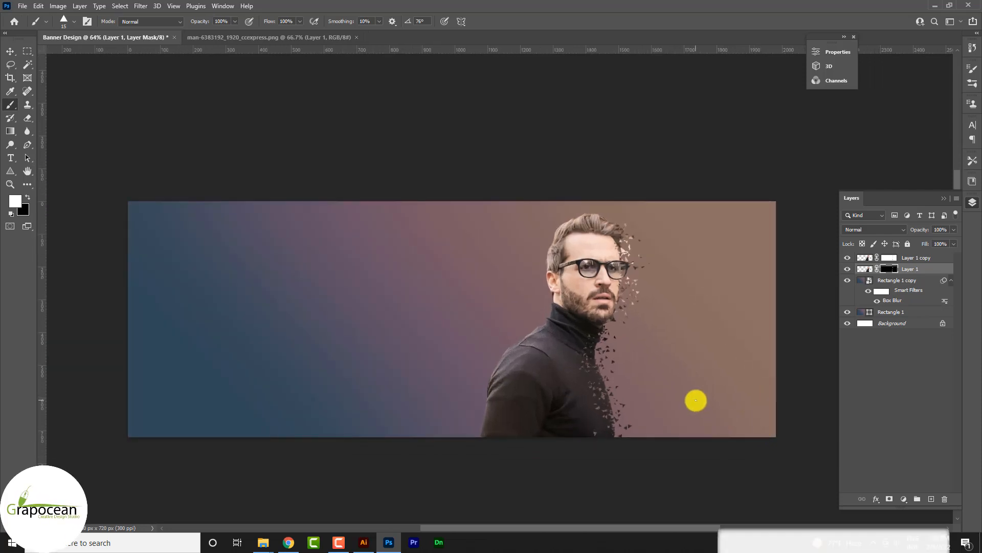
pyautogui.click(10, 48)
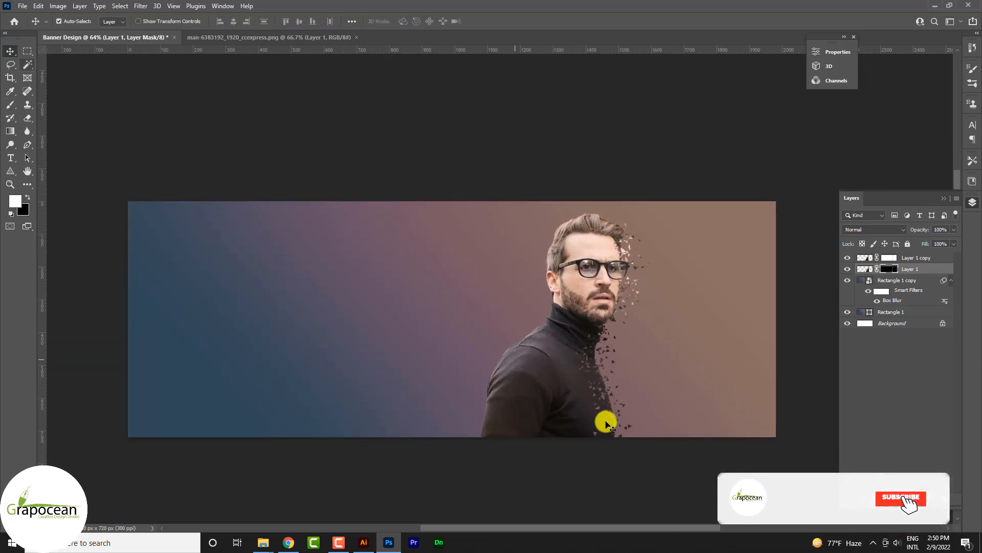
# Draw a closed wave-shaped path with the Pen tool from the banner's bottom edge, over the man and around the banner's side.
pyautogui.click(28, 145)
pyautogui.click(342, 440)
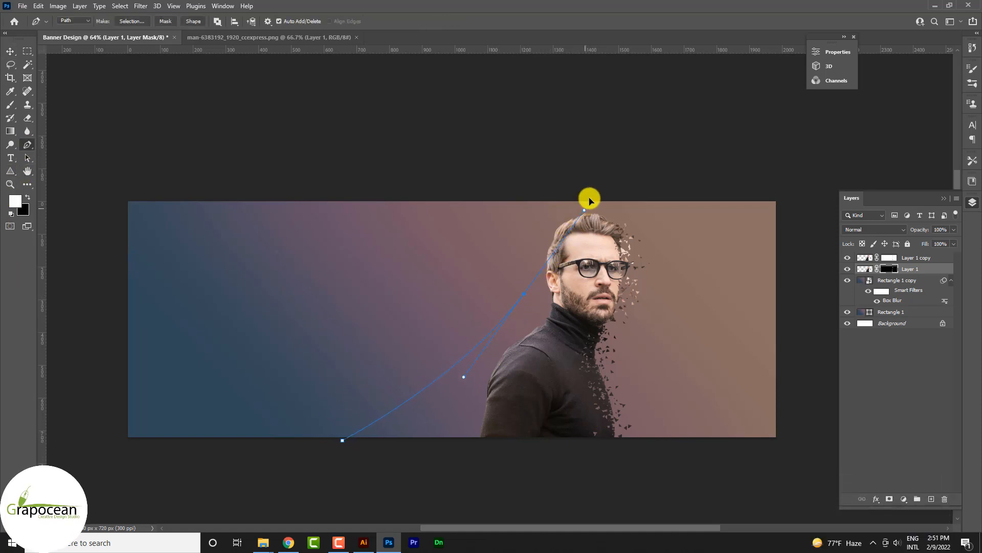
pyautogui.moveTo(590, 199); pyautogui.dragTo(591, 189)
pyautogui.moveTo(792, 270); pyautogui.dragTo(825, 344)
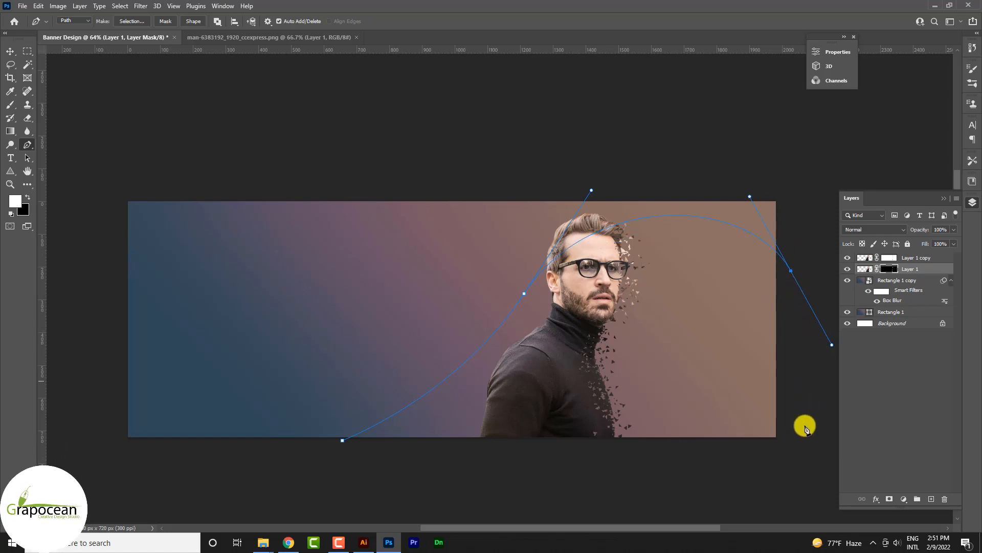
pyautogui.click(341, 439)
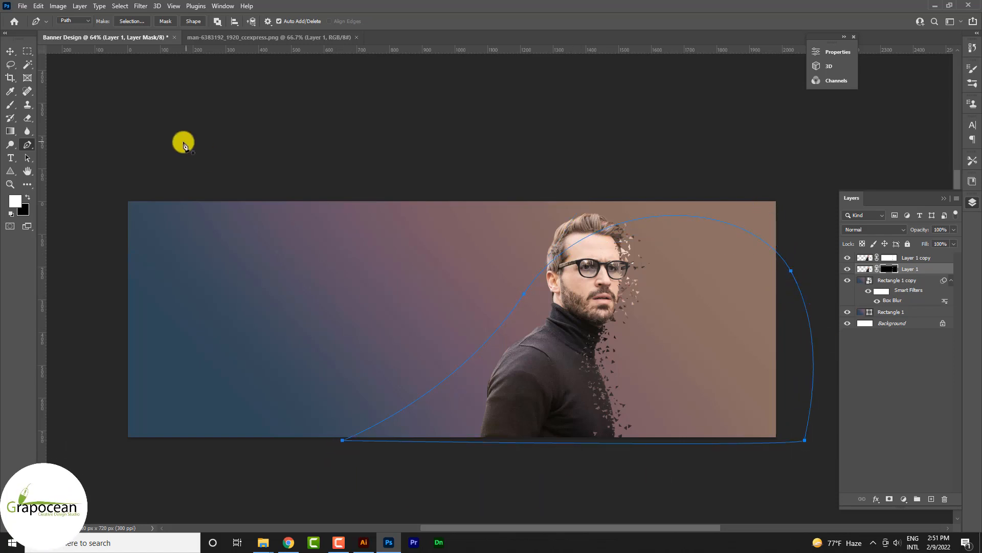
# Convert the path to a selection on a new layer, fill it with a #4F8265 Solid Color layer, and place it below the man's layers.
pyautogui.click(914, 261)
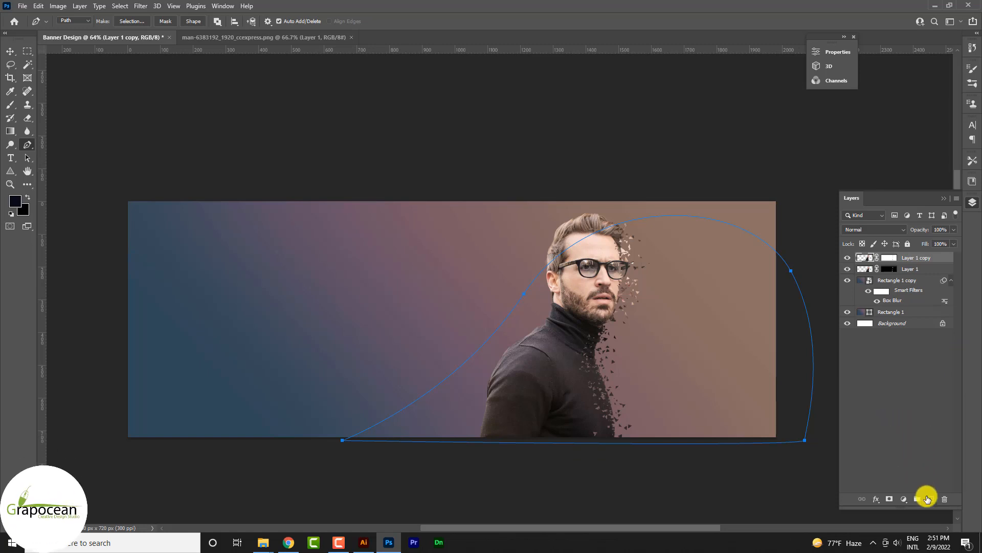
pyautogui.click(927, 499)
pyautogui.hotkey('ctrl', 'Return')
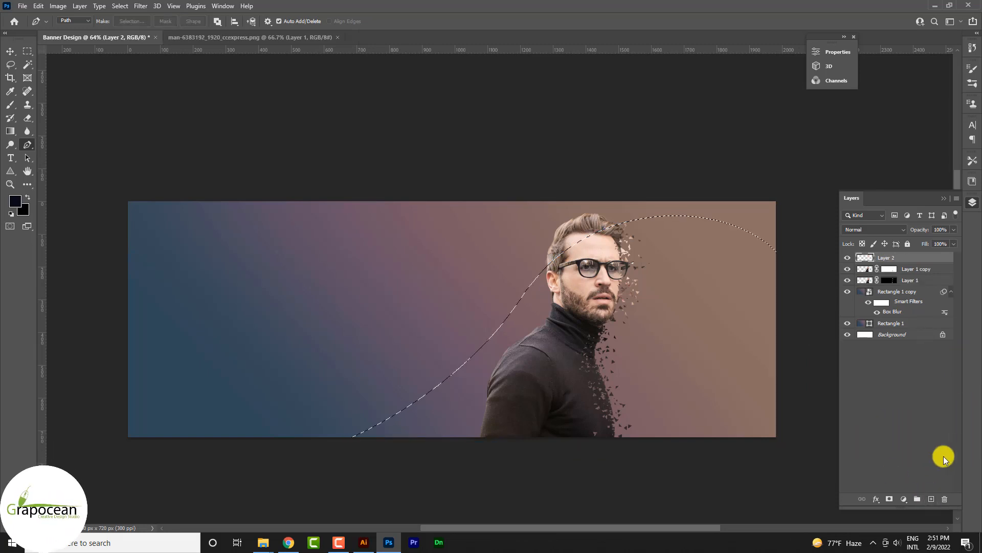
pyautogui.click(905, 499)
pyautogui.click(944, 324)
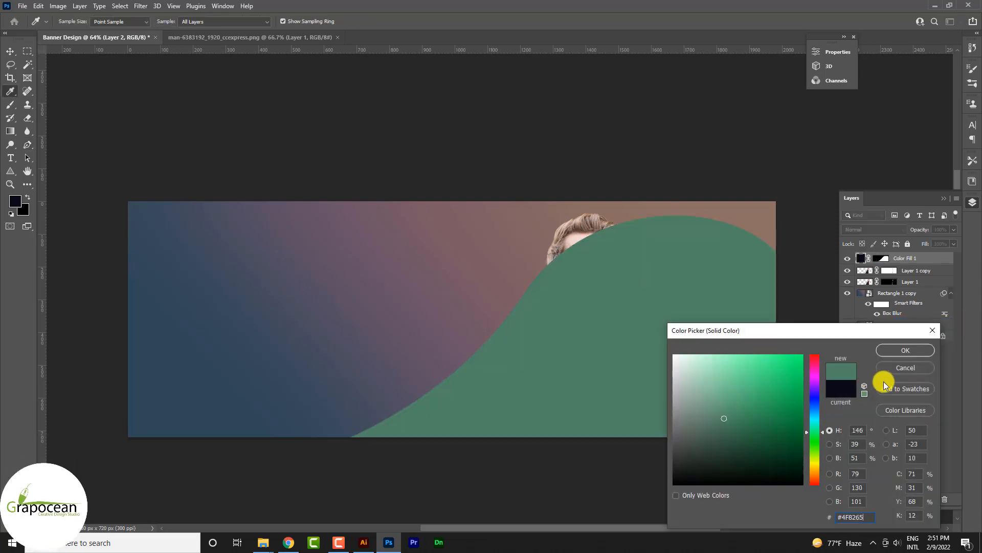
pyautogui.click(917, 349)
pyautogui.moveTo(910, 293); pyautogui.dragTo(907, 287)
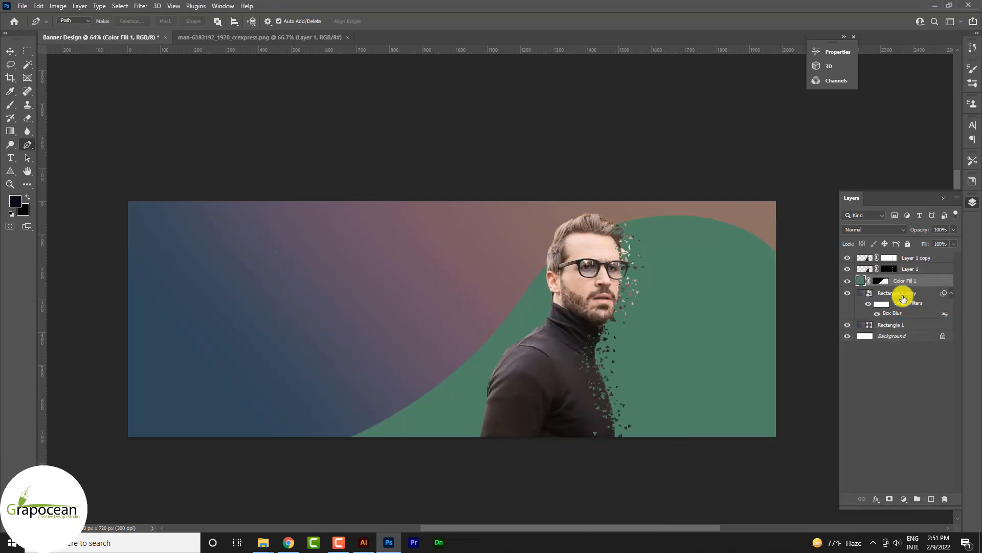
# Add Bevel & Emboss with a rounded gloss contour to the green Color Fill 1 layer, and set its blend mode to Pin Light.
pyautogui.rightClick(925, 272)
pyautogui.click(833, 97)
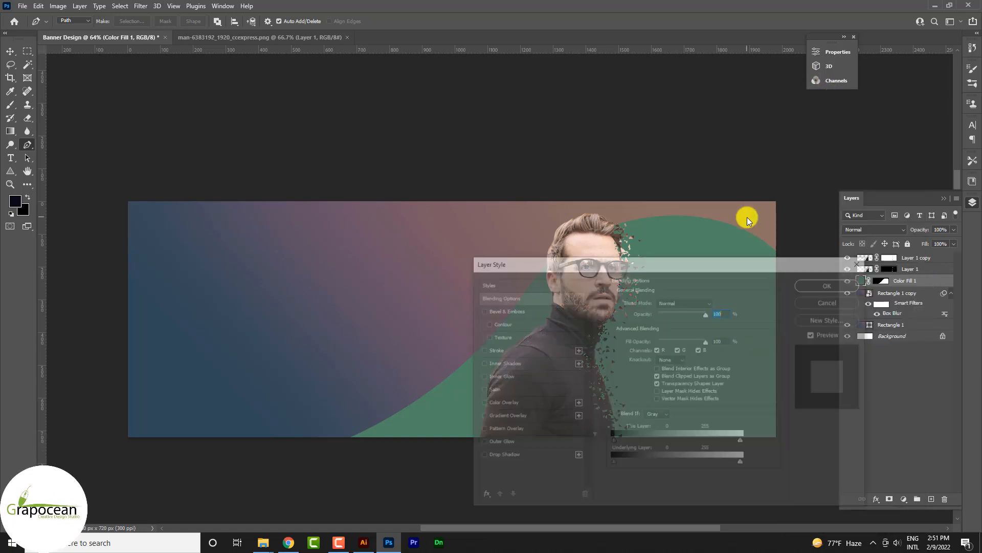
pyautogui.click(507, 311)
pyautogui.moveTo(598, 261); pyautogui.dragTo(797, 272)
pyautogui.click(912, 427)
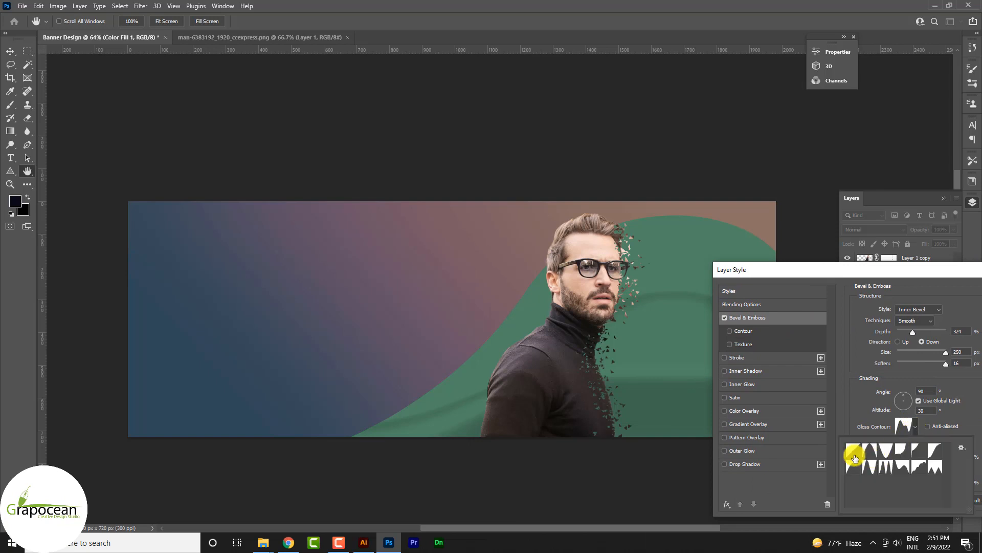
pyautogui.click(867, 451)
pyautogui.click(853, 466)
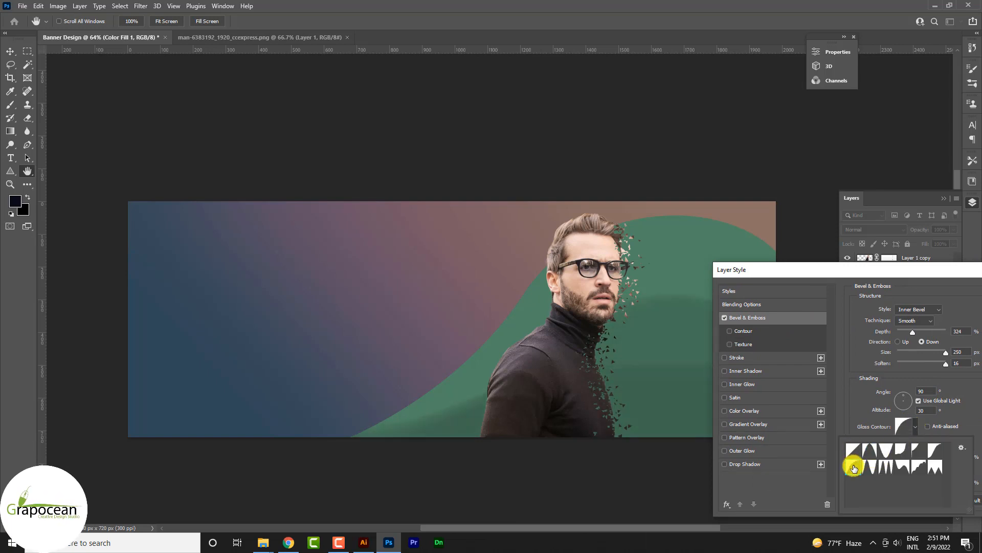
pyautogui.click(870, 451)
pyautogui.click(854, 465)
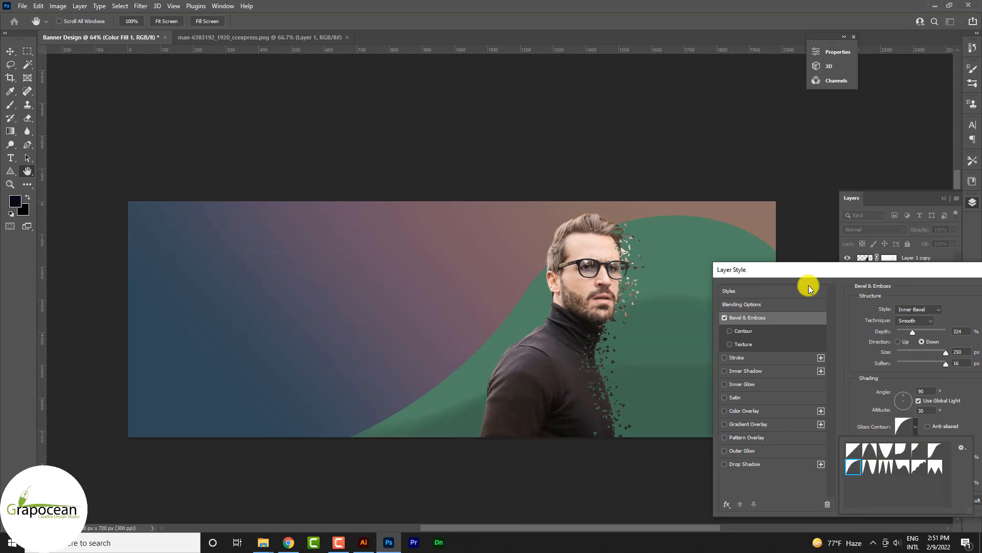
pyautogui.moveTo(808, 270)
pyautogui.mouseDown()
pyautogui.moveTo(897, 350)
pyautogui.moveTo(972, 254)
pyautogui.moveTo(766, 241)
pyautogui.moveTo(925, 398)
pyautogui.moveTo(785, 314)
pyautogui.moveTo(400, 347)
pyautogui.mouseUp()
pyautogui.click(665, 369)
pyautogui.click(875, 230)
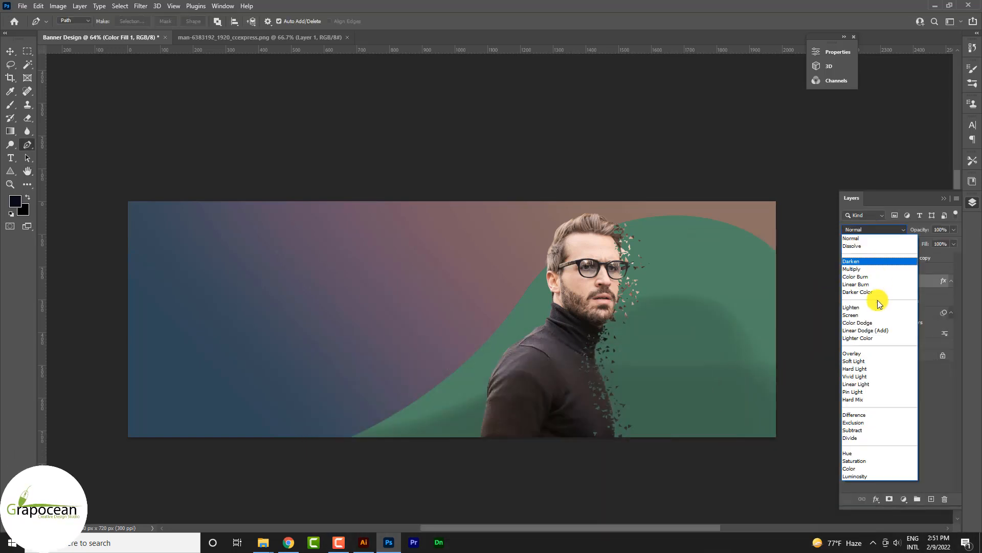
pyautogui.click(864, 391)
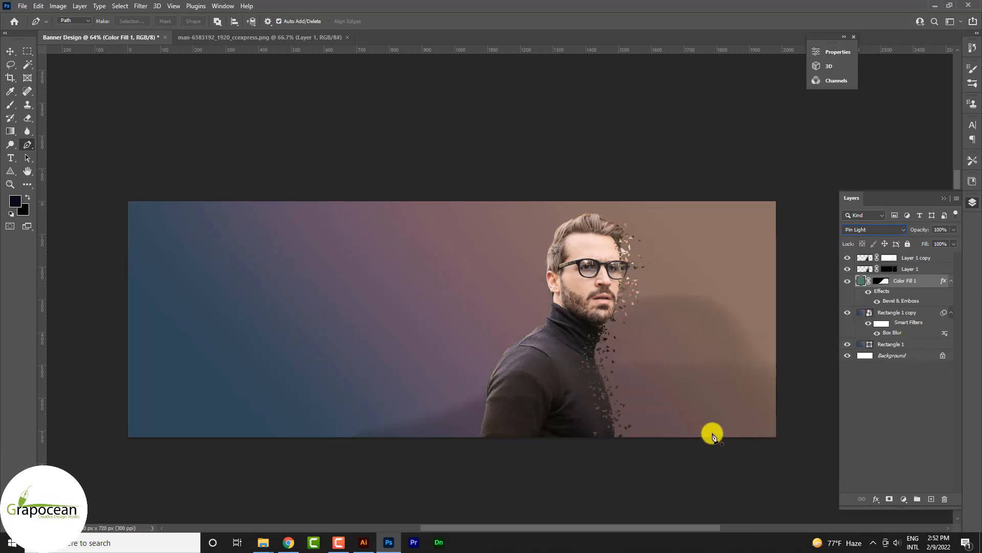
# Draw a rectangle about 154 x 224 px beside the man, with no stroke and an orange-red fill.
pyautogui.rightClick(10, 171)
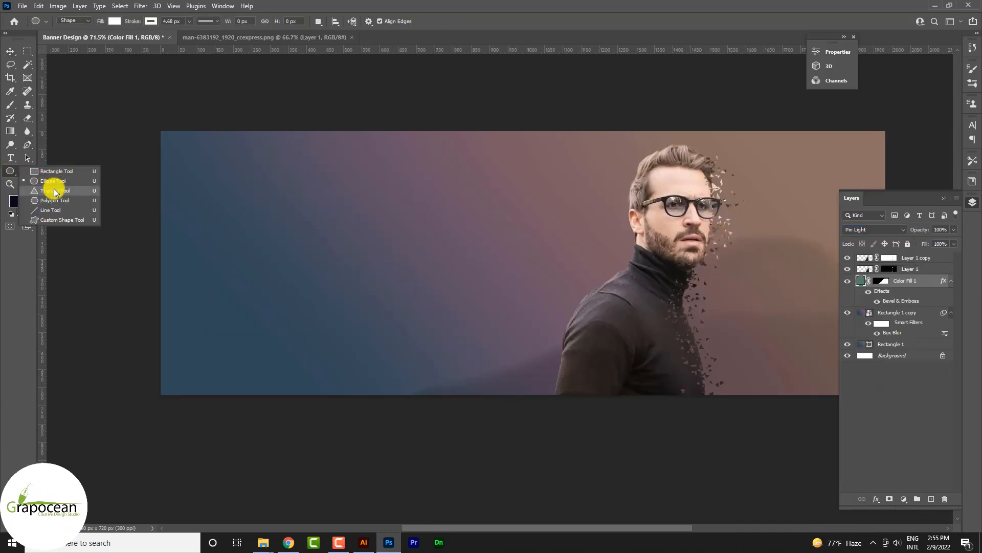
pyautogui.click(56, 171)
pyautogui.moveTo(450, 267); pyautogui.dragTo(453, 269)
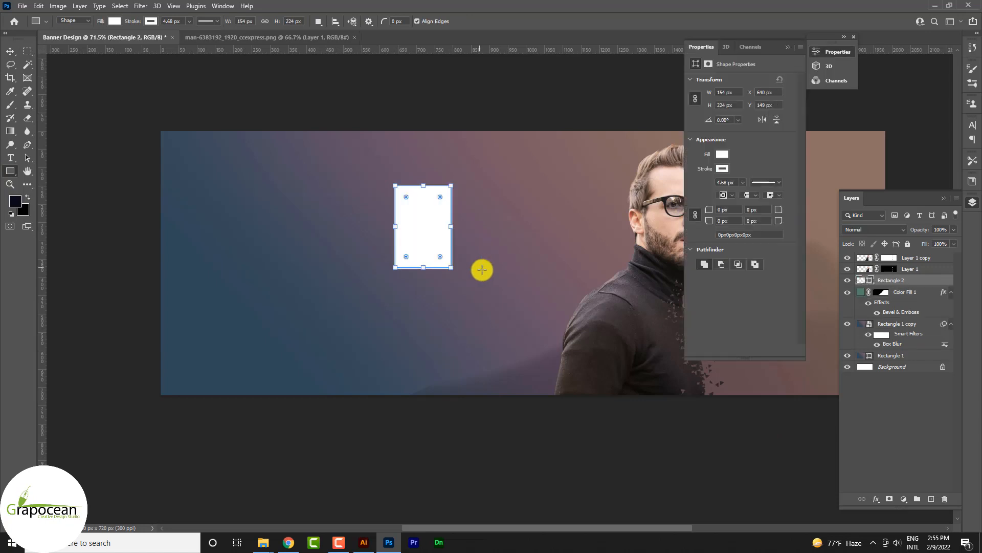
pyautogui.click(721, 170)
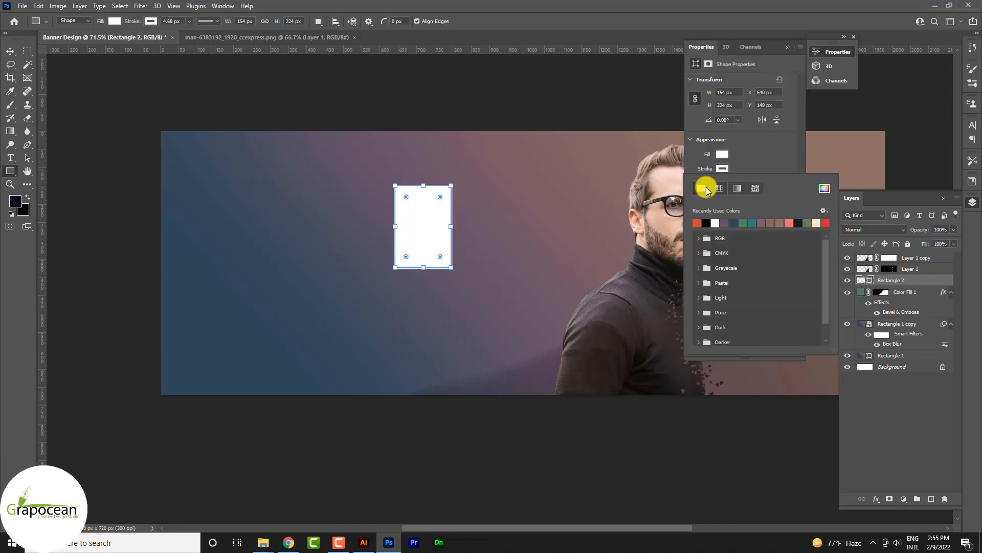
pyautogui.click(707, 189)
pyautogui.click(722, 154)
pyautogui.click(700, 207)
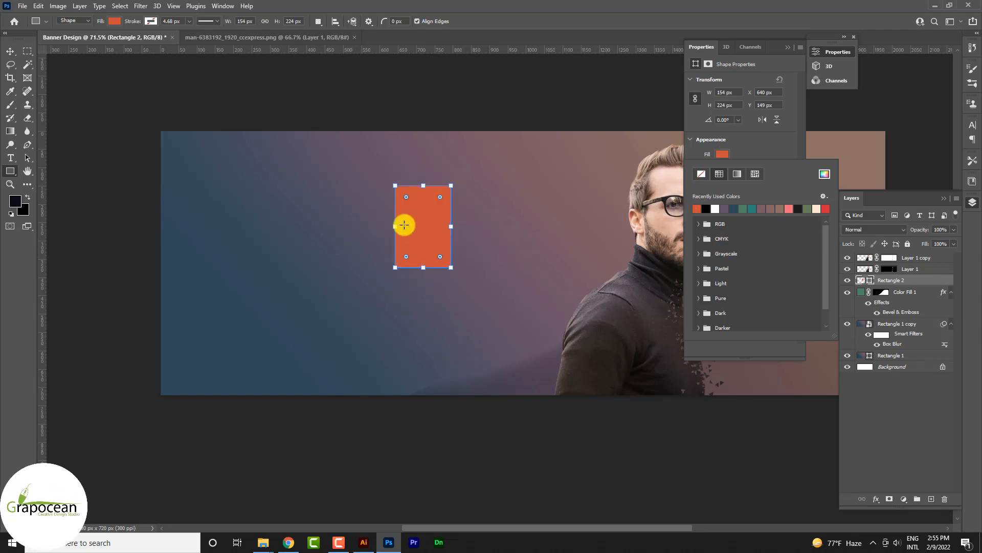
pyautogui.click(761, 147)
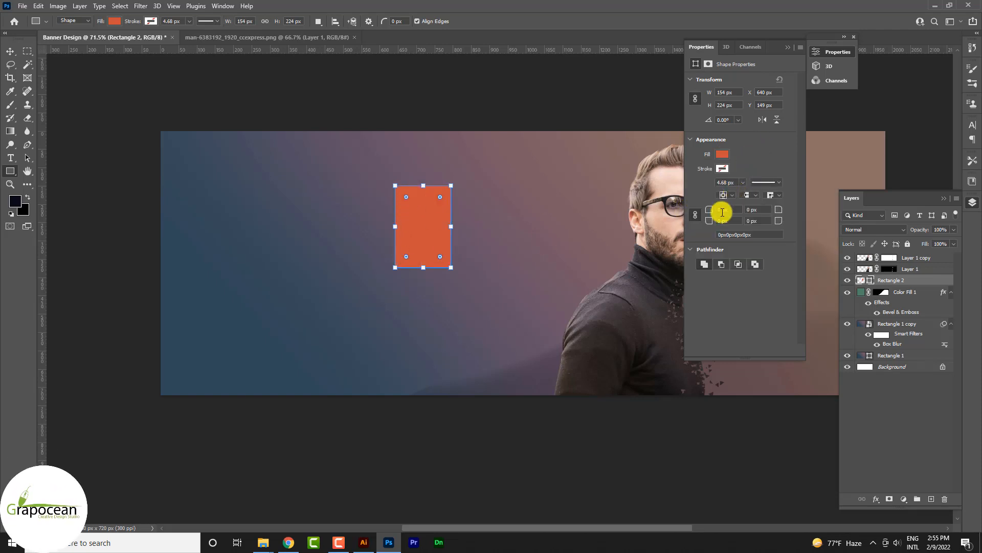
# Round only the upper-left corner of the orange rectangle, to a radius of about 79 px.
pyautogui.moveTo(407, 197); pyautogui.dragTo(414, 204)
pyautogui.hotkey('ctrl', 'z')
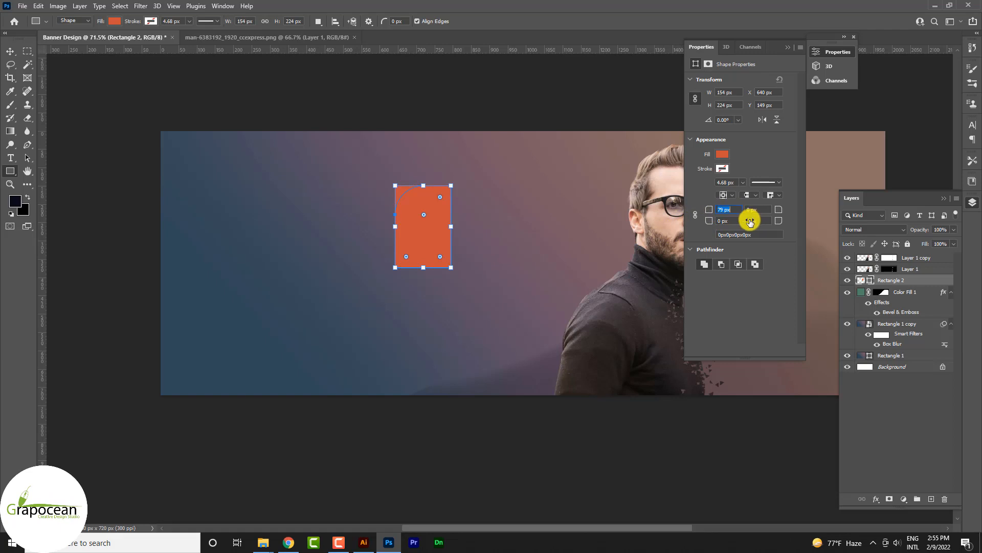
pyautogui.moveTo(750, 221); pyautogui.dragTo(756, 227)
# Enlarge the rotated orange shape to about 505 x 735 px and increase its rounded corner's radius to 358.16 px.
pyautogui.click(10, 51)
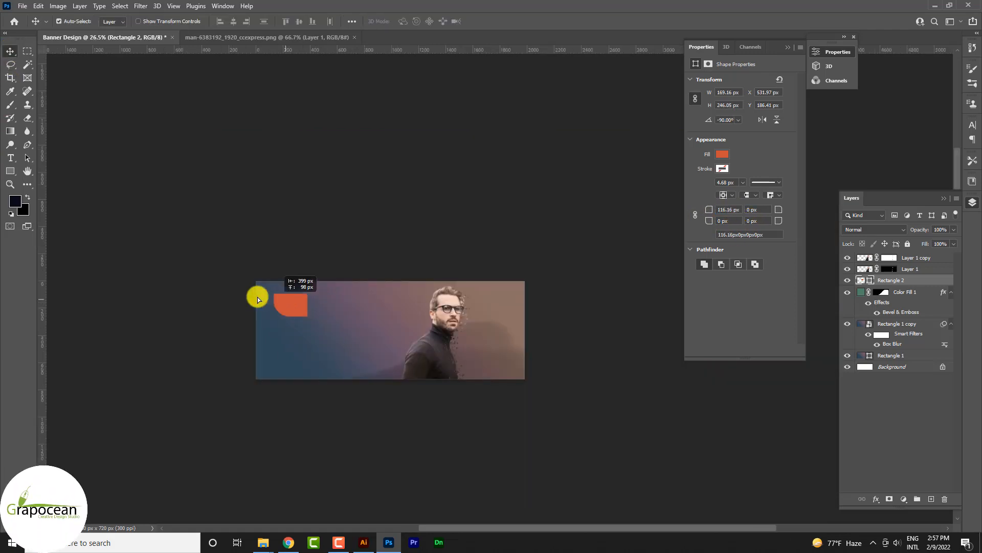
pyautogui.moveTo(273, 293); pyautogui.dragTo(355, 348)
pyautogui.hotkey('ctrl', 't')
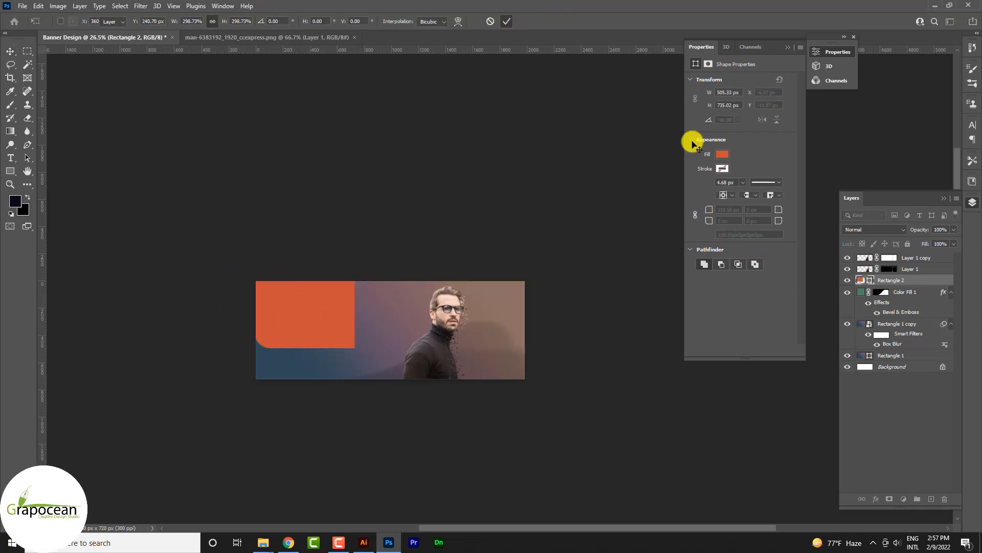
pyautogui.press('Return')
pyautogui.moveTo(708, 210); pyautogui.dragTo(831, 230)
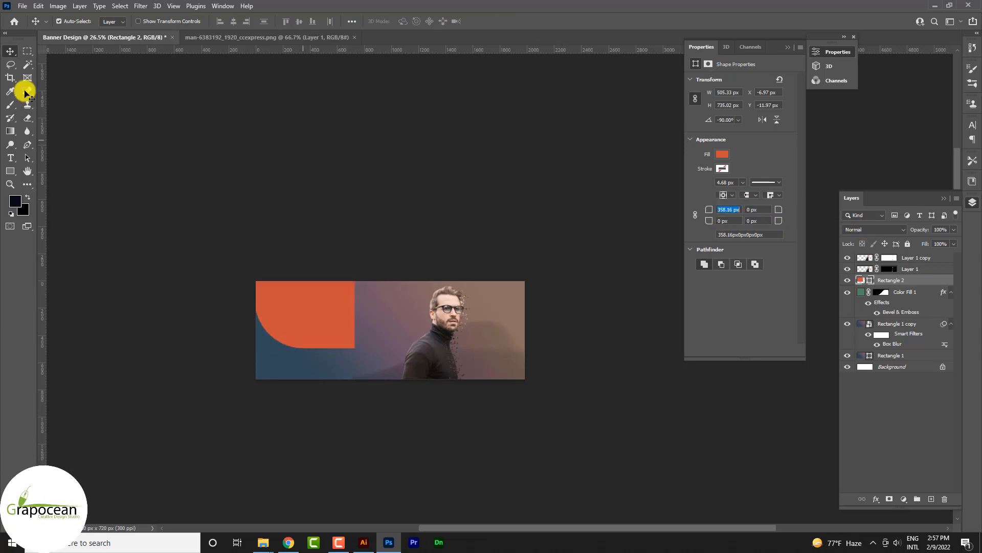
# Rotate the orange shape by 180° and place it partly outside the banner's lower-left corner, with the curve facing inward.
pyautogui.moveTo(333, 336); pyautogui.dragTo(342, 340)
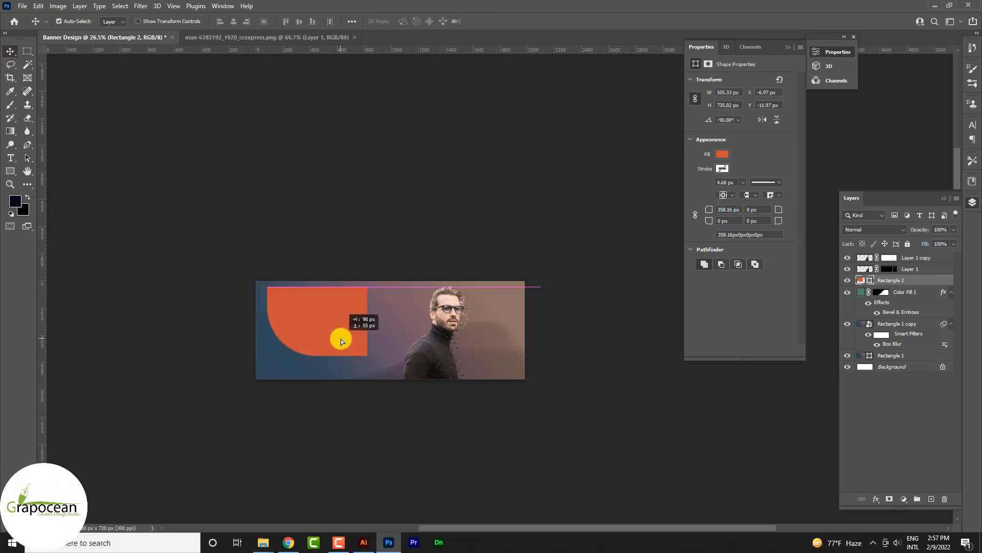
pyautogui.hotkey('ctrl', 't')
pyautogui.moveTo(379, 373); pyautogui.dragTo(235, 268)
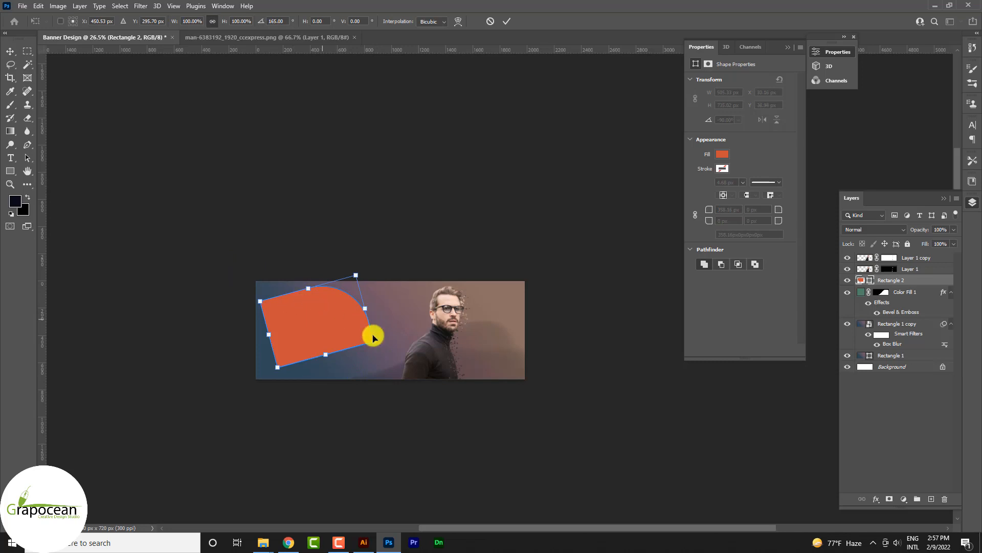
pyautogui.moveTo(373, 337); pyautogui.dragTo(291, 397)
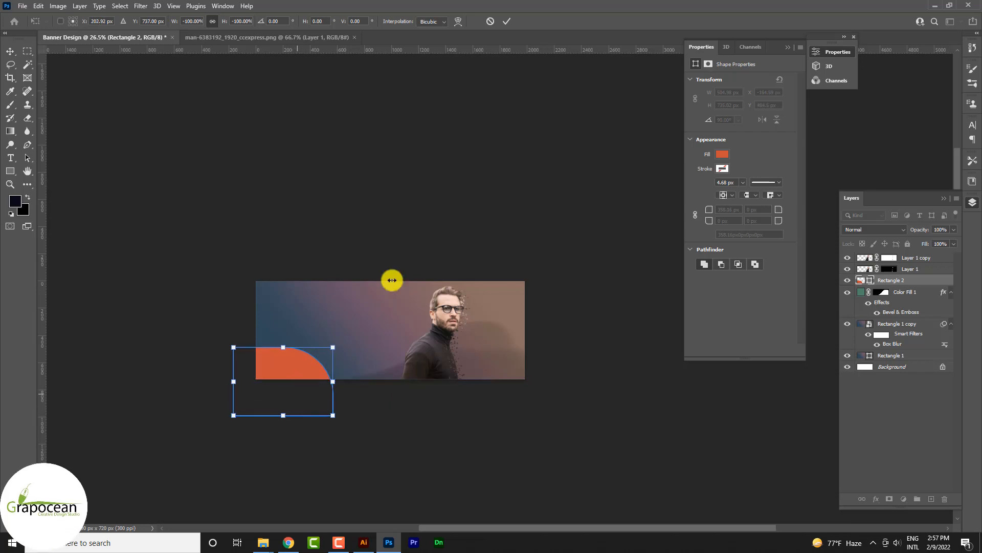
pyautogui.click(508, 21)
pyautogui.click(340, 432)
# Duplicate the orange shape, rotate the copy by 180°, and place it partly outside the banner's upper-right corner.
pyautogui.scroll(2, 340, 432)
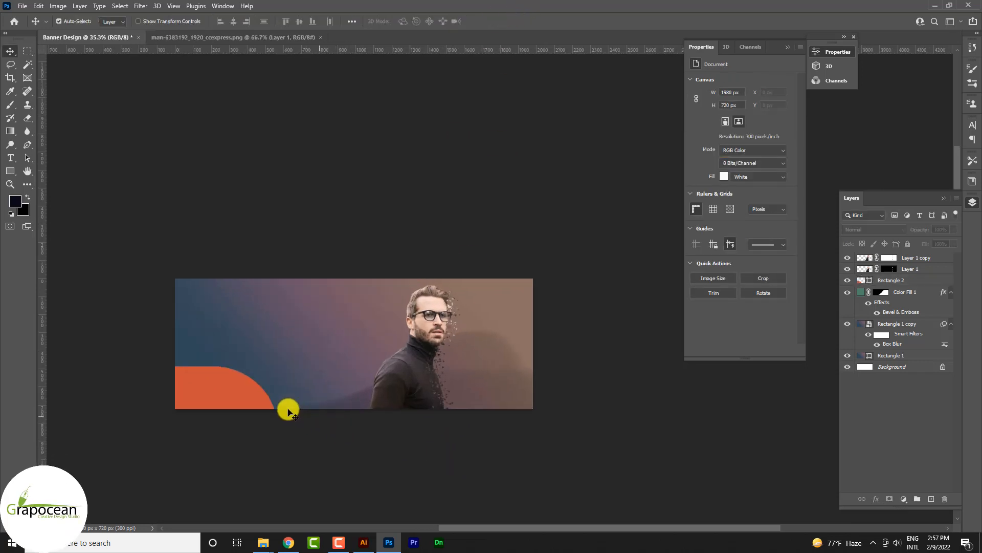
pyautogui.moveTo(389, 404); pyautogui.dragTo(521, 294)
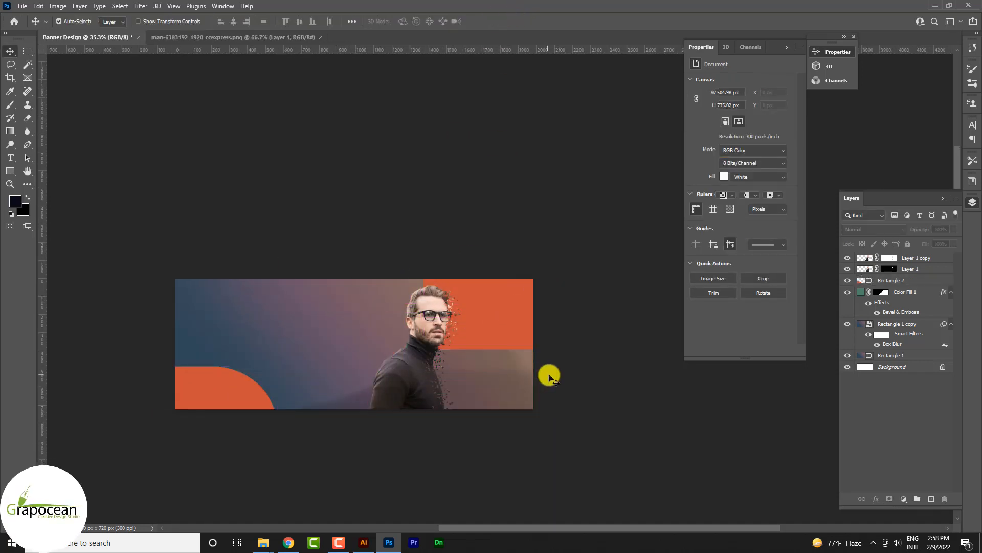
pyautogui.hotkey('ctrl', 't')
pyautogui.moveTo(576, 272); pyautogui.dragTo(447, 271)
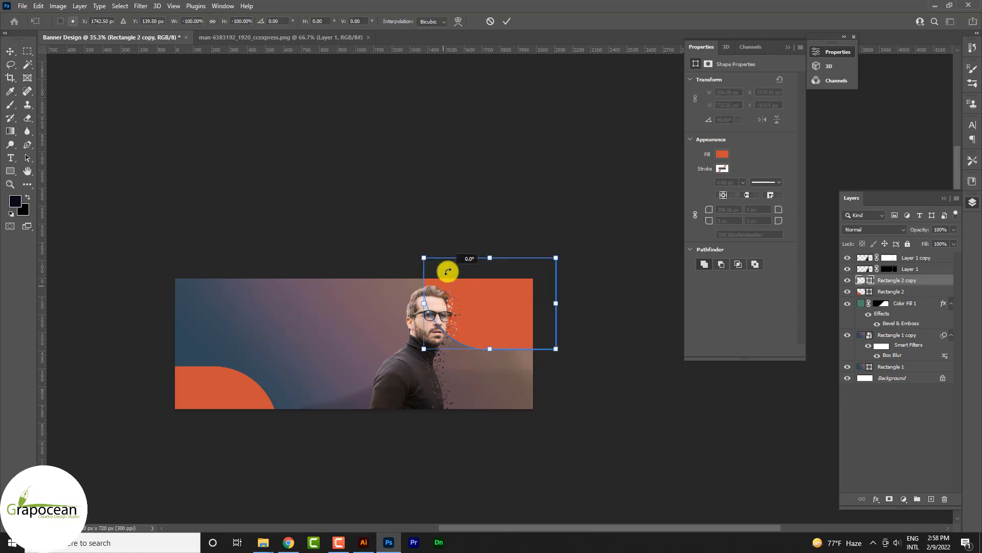
pyautogui.moveTo(504, 299); pyautogui.dragTo(553, 316)
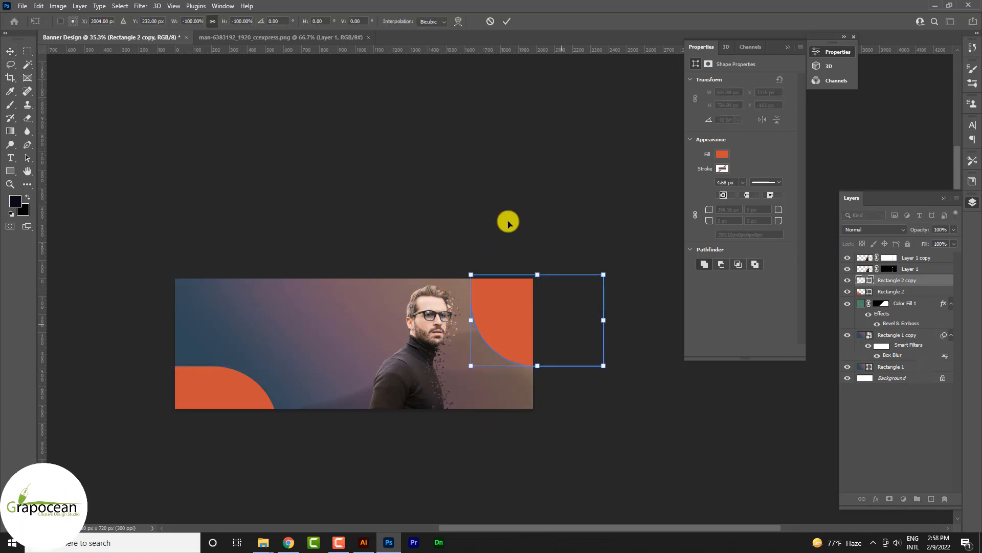
# Change the fill of the copied corner shape, Rectangle 2 copy, to dark maroon #402e32.
pyautogui.click(722, 154)
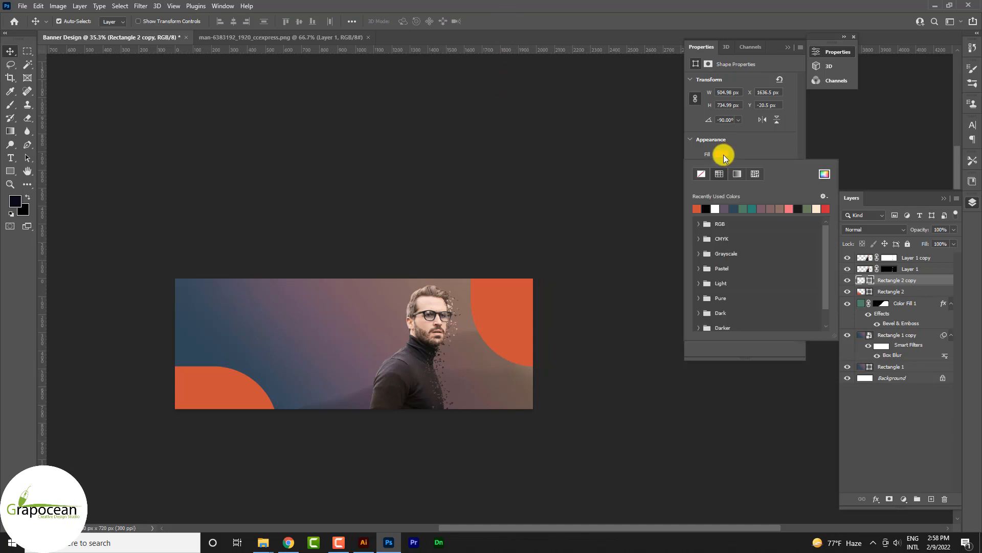
pyautogui.click(824, 174)
pyautogui.click(810, 219)
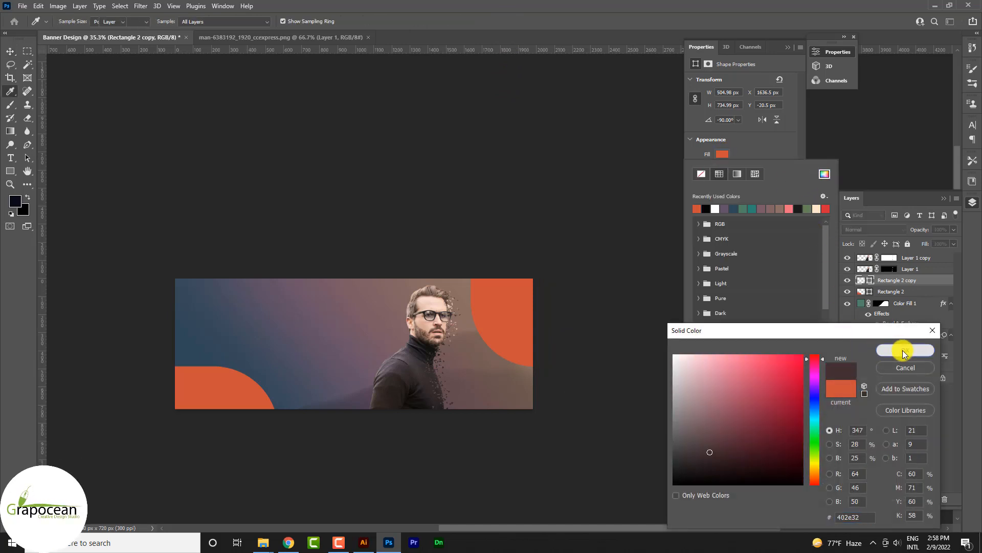
pyautogui.click(905, 350)
pyautogui.click(10, 51)
pyautogui.click(417, 288)
# Activate the Brush tool and add a new empty layer above Layer 1 copy for the triangle fragments.
pyautogui.scroll(2, 417, 288)
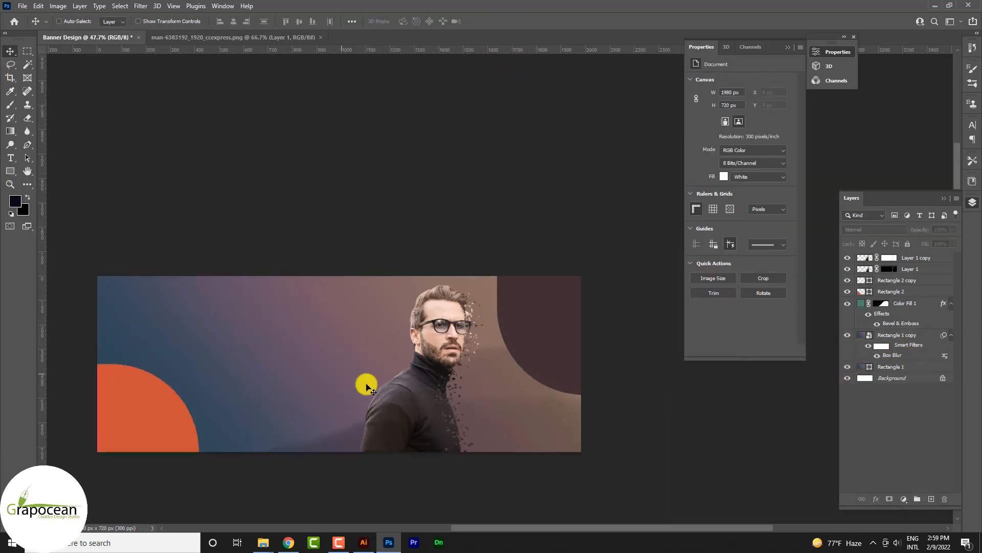
pyautogui.scroll(1, 366, 386)
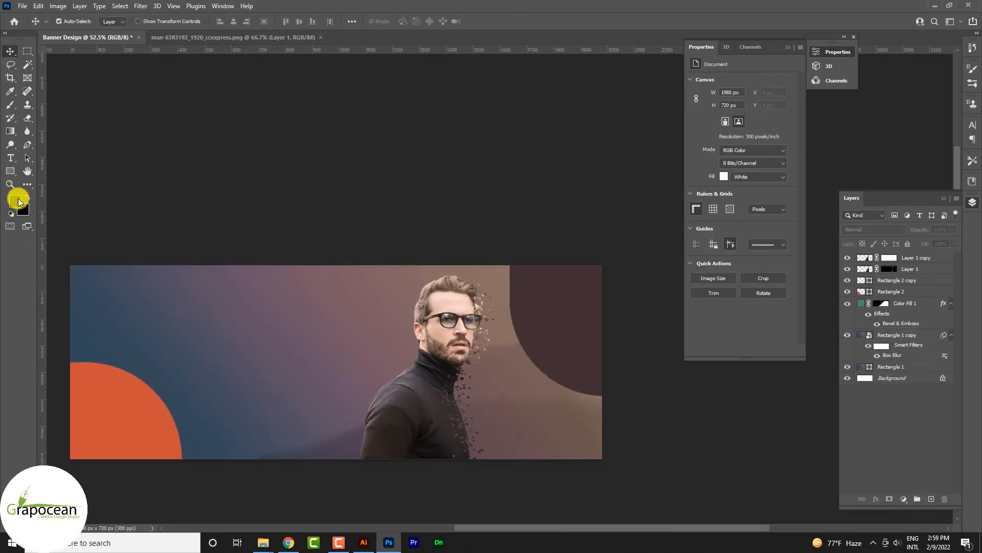
pyautogui.click(10, 105)
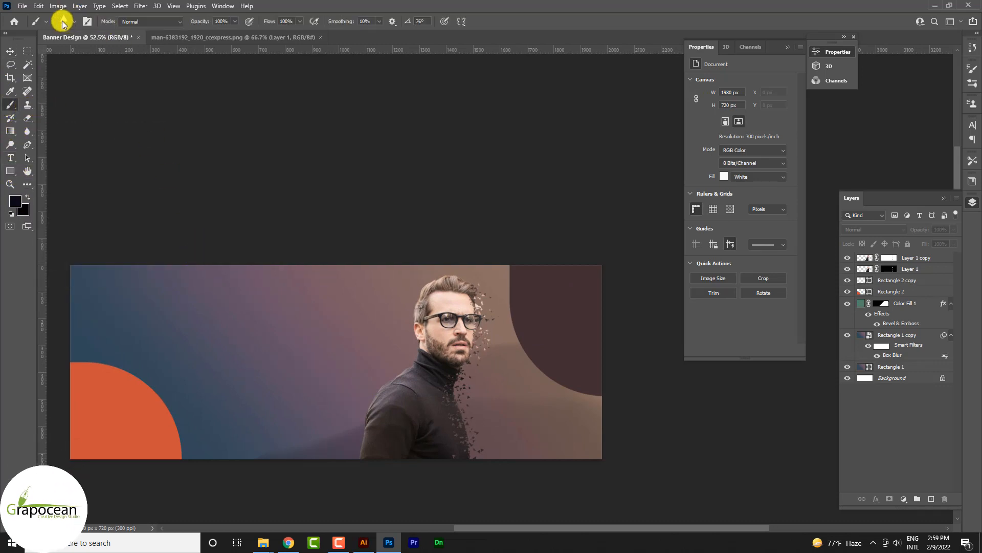
pyautogui.click(901, 291)
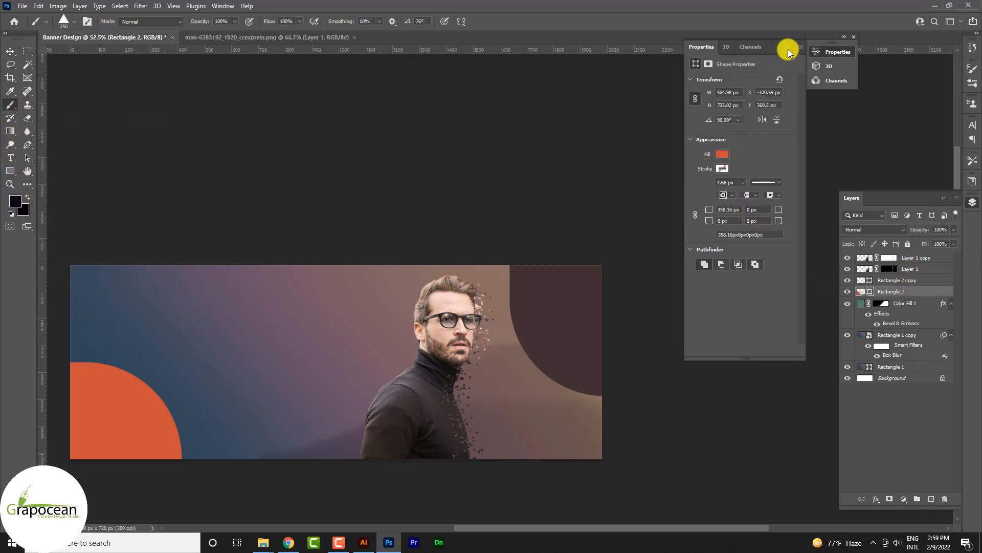
pyautogui.click(943, 258)
pyautogui.click(931, 499)
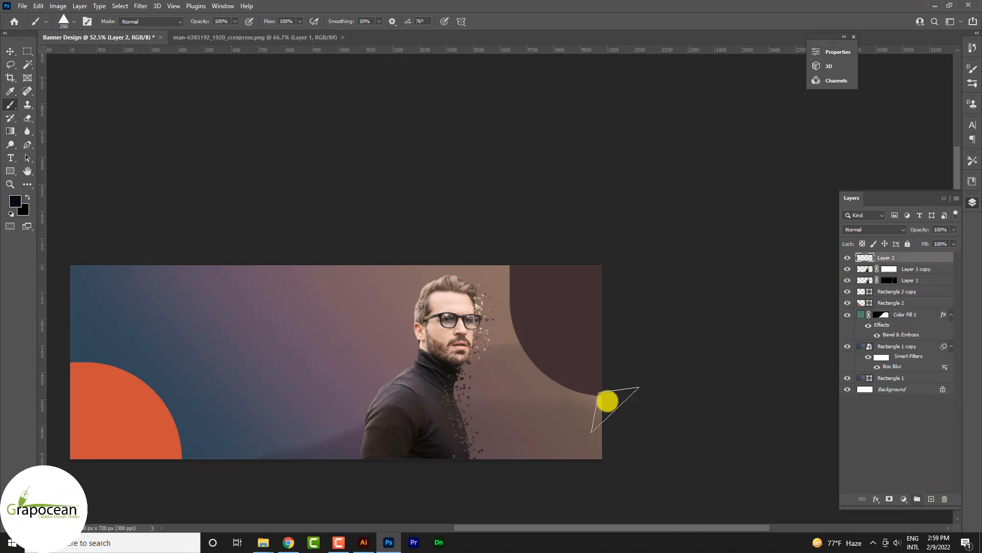
# Set the foreground colour to a saturated teal with hue 171°, saturation 100% and brightness 67%.
pyautogui.click(14, 200)
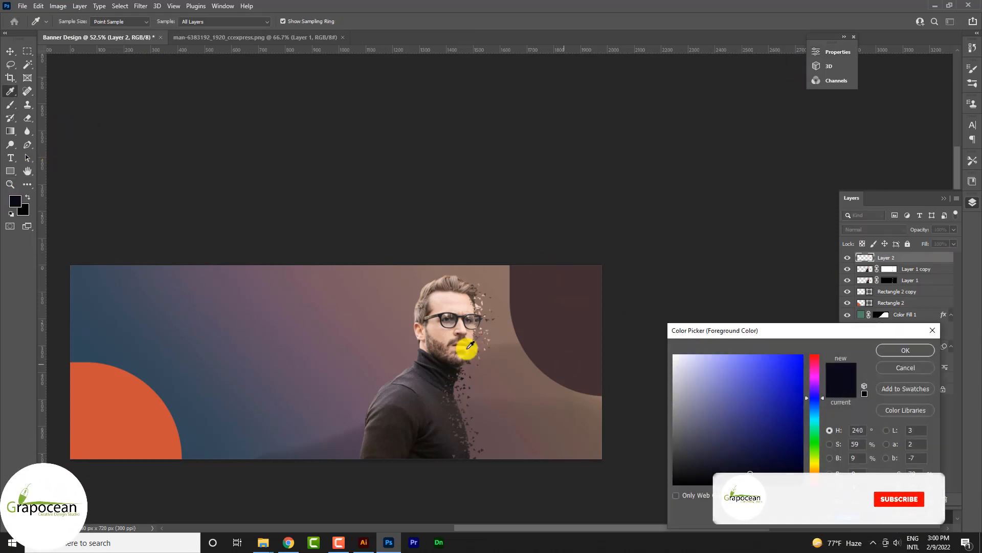
pyautogui.click(814, 419)
pyautogui.click(793, 410)
pyautogui.click(906, 350)
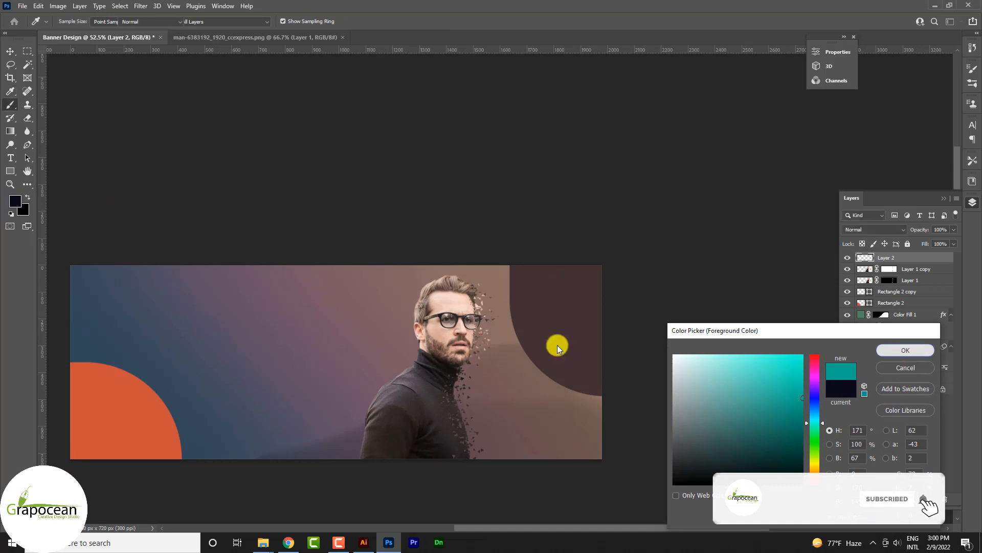
pyautogui.press('b')
pyautogui.moveTo(386, 333); pyautogui.dragTo(460, 410)
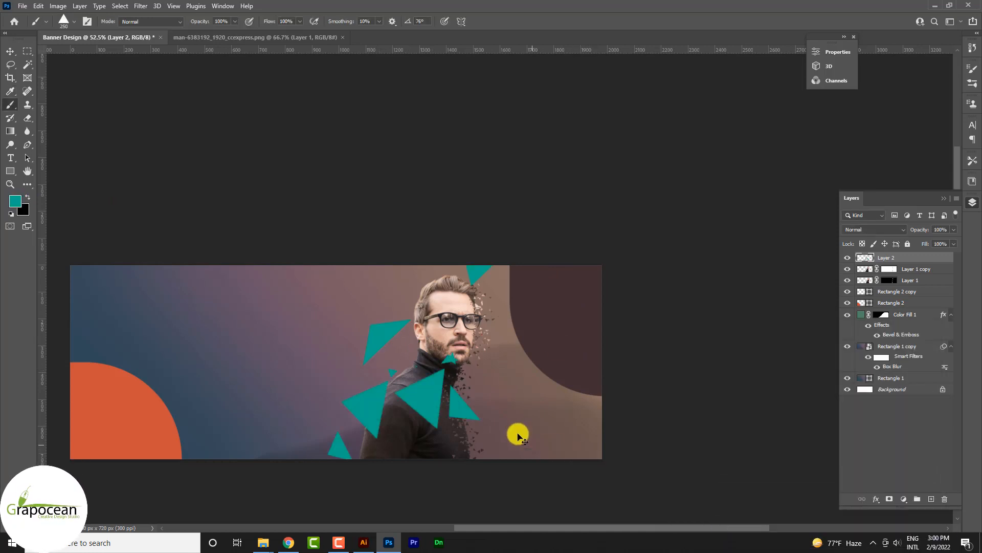
pyautogui.hotkey('ctrl', 'z')
# Scatter teal triangles around the man with the brush reduced to 70 px, and place Layer 2 directly below Layer 1.
pyautogui.press('[')
pyautogui.press('[')
pyautogui.press('[')
pyautogui.press('[')
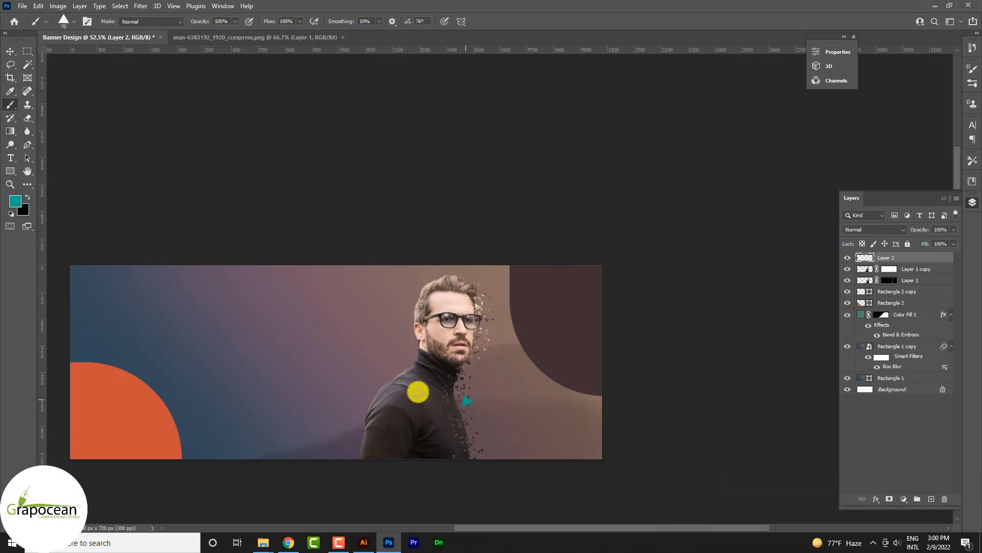
pyautogui.moveTo(418, 393)
pyautogui.mouseDown()
pyautogui.moveTo(359, 317)
pyautogui.moveTo(318, 348)
pyautogui.mouseUp()
pyautogui.moveTo(916, 259); pyautogui.dragTo(908, 287)
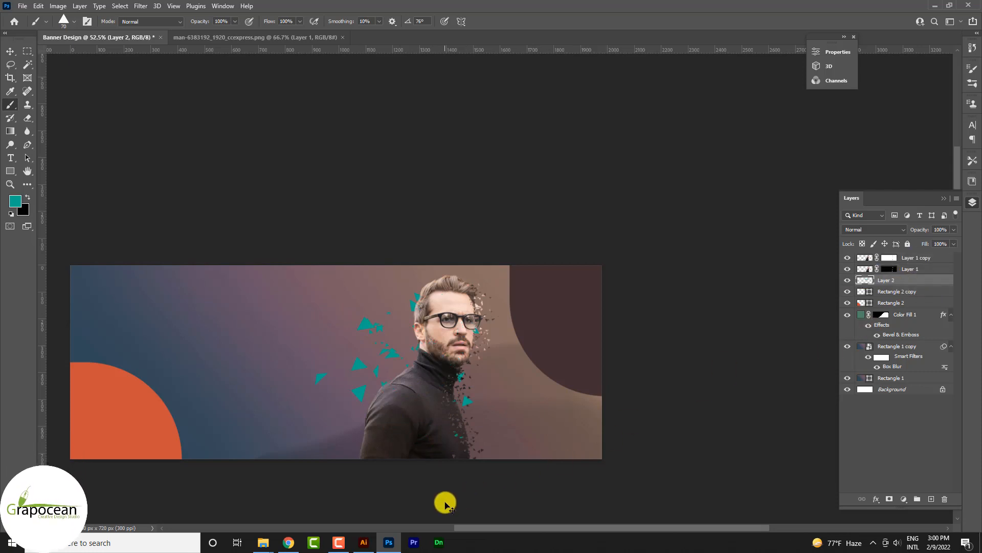
# Change the blend mode of Layer 2, which holds the scattered triangles, to Divide.
pyautogui.press('v')
pyautogui.scroll(2, 504, 369)
pyautogui.click(875, 229)
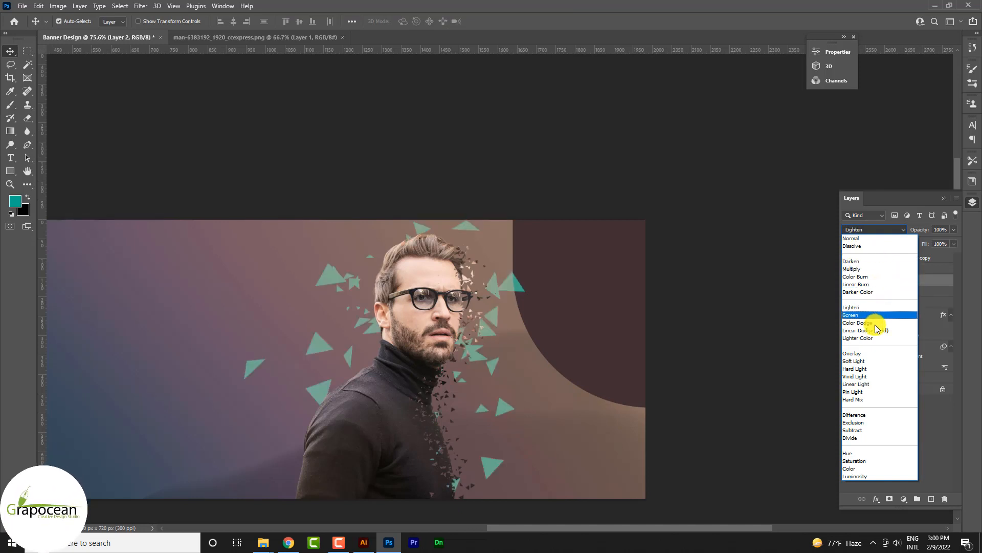
pyautogui.click(881, 439)
pyautogui.click(696, 397)
pyautogui.scroll(-1, 697, 396)
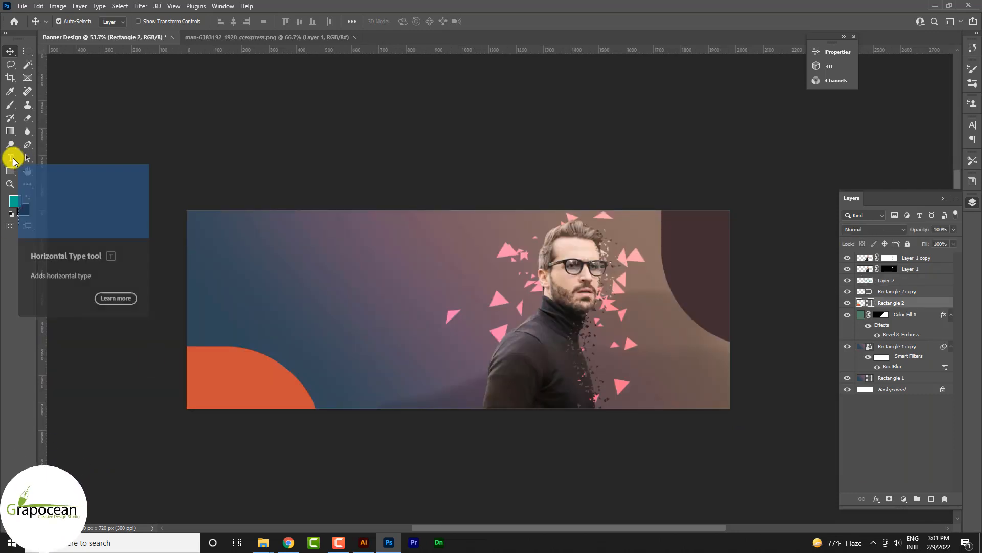
# Add the title text "Business Solution" in Roboto Black above Layer 1 copy, across the upper part of the banner.
pyautogui.click(12, 160)
pyautogui.click(913, 260)
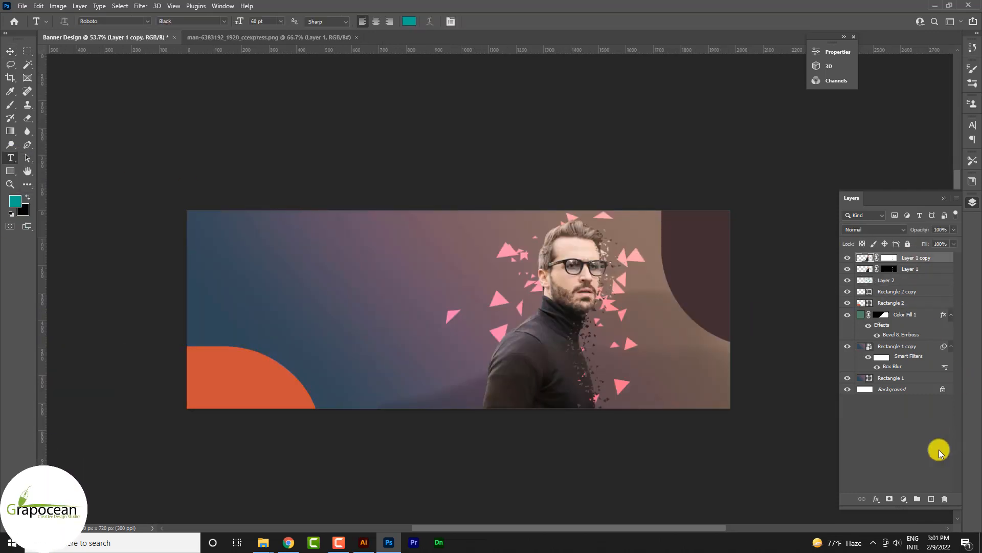
pyautogui.click(303, 272)
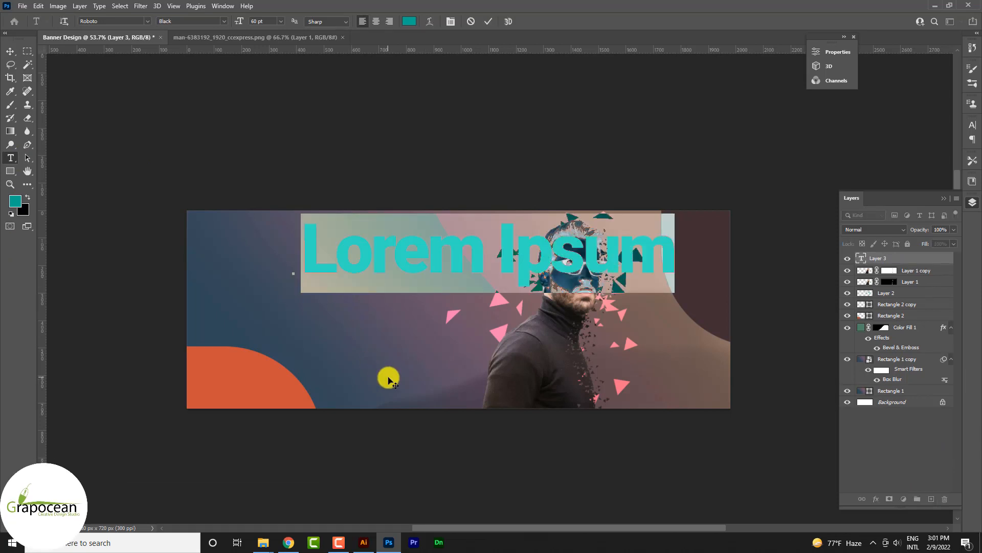
pyautogui.press('BackSpace')
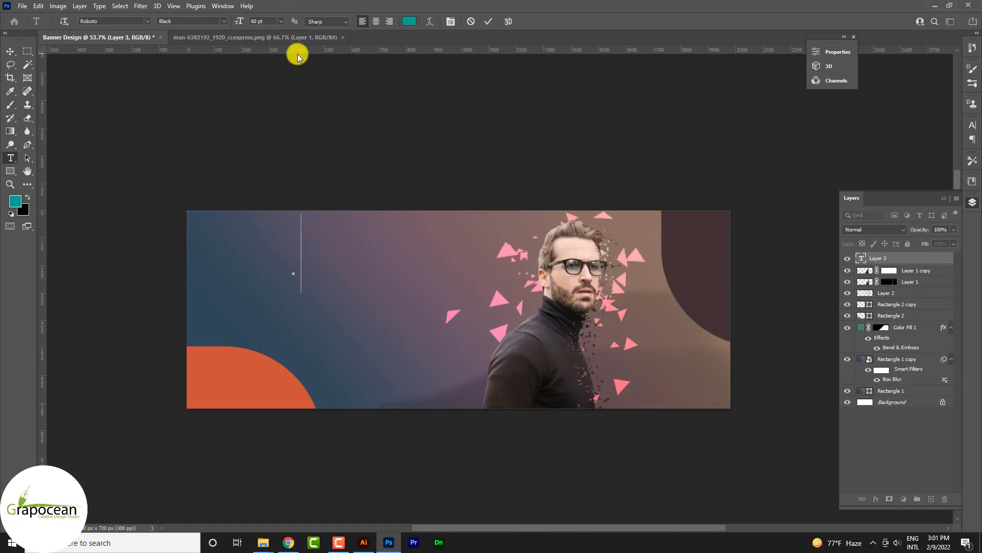
pyautogui.write('Business')
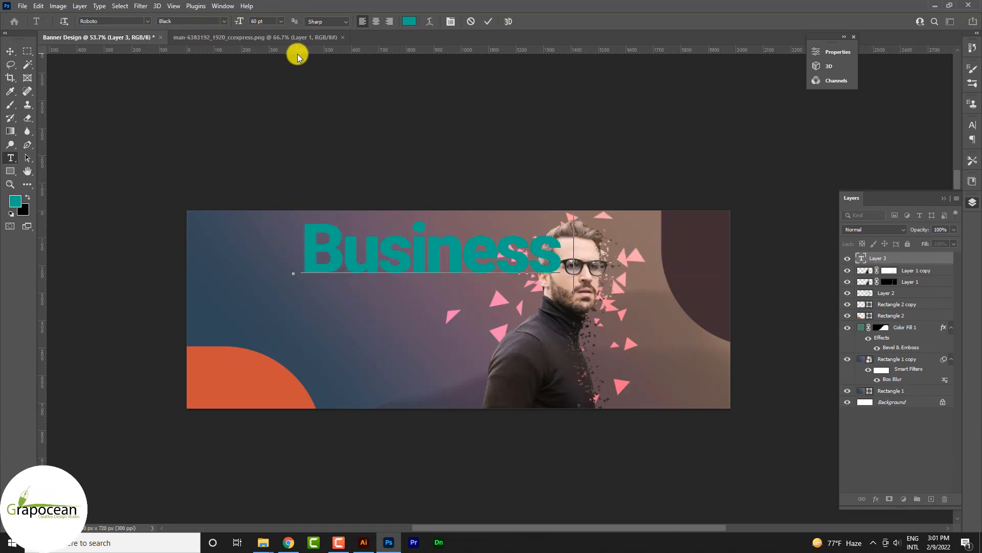
pyautogui.write(' Soluti')
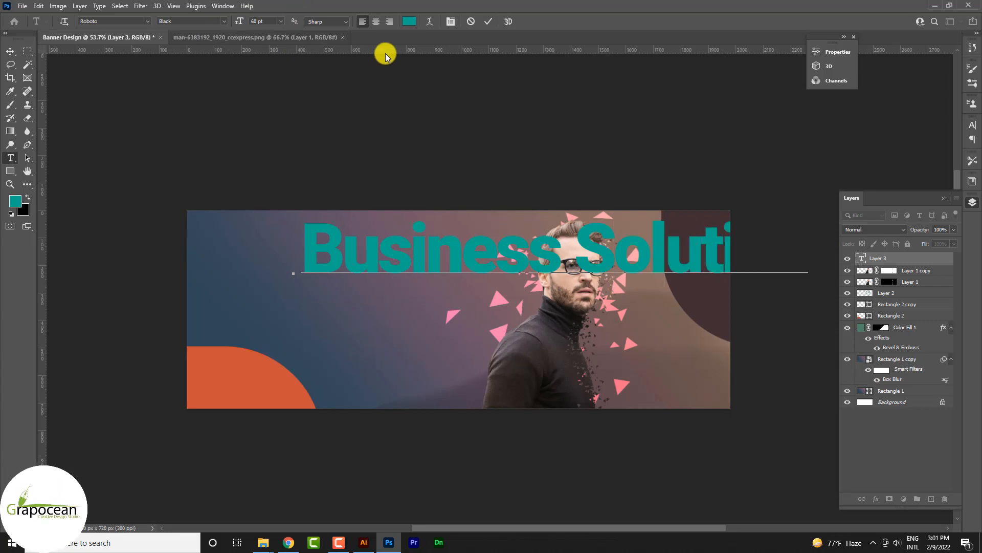
# Set the title's text size to 96 pt and duplicate the title directly below itself near the banner's left edge.
pyautogui.hotkey('ctrl', '-')
pyautogui.hscroll(2, 504, 284)
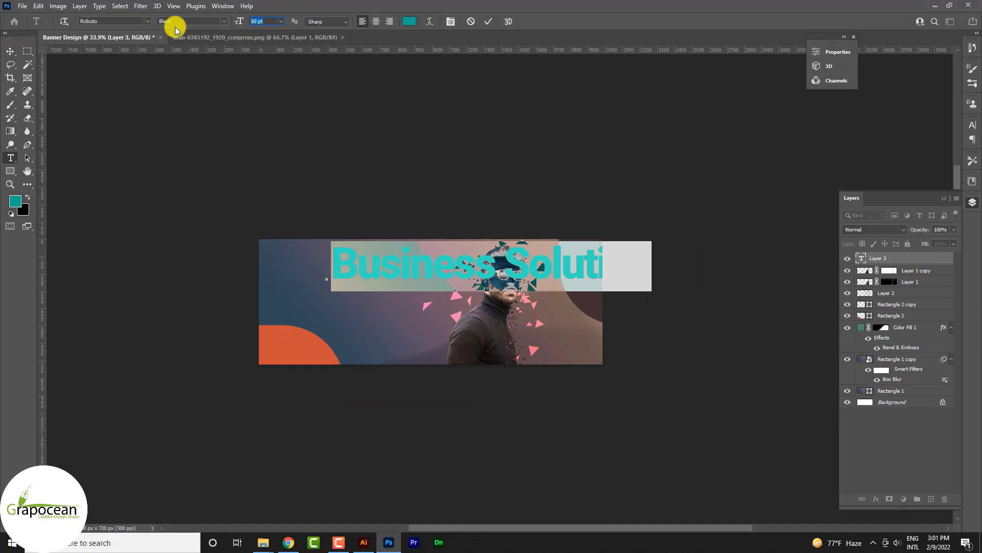
pyautogui.write('96')
pyautogui.press('Return')
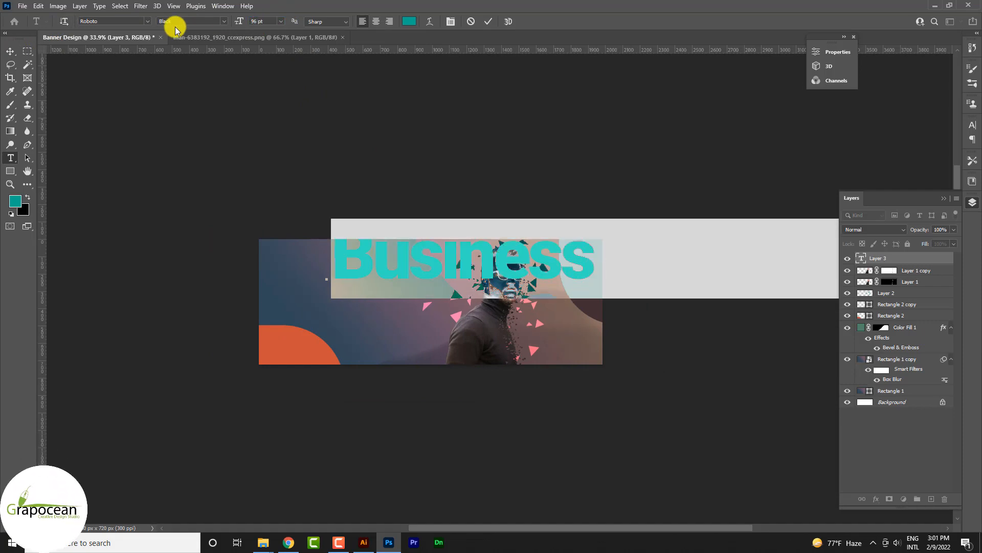
pyautogui.click(17, 45)
pyautogui.moveTo(416, 254); pyautogui.dragTo(378, 335)
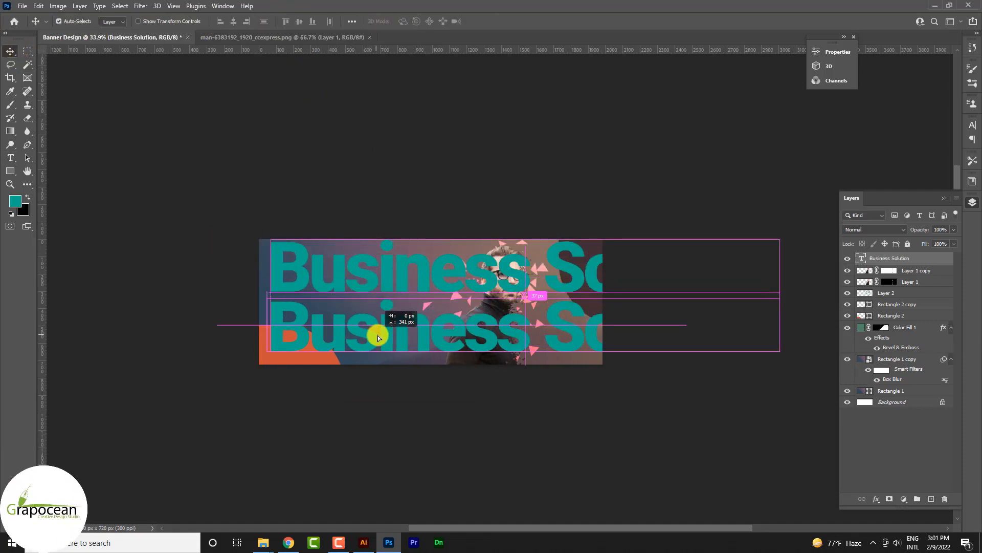
# Set the lower title copy's text size to 60 pt and move it closer beneath the large title, aligned at its left edge.
pyautogui.click(11, 158)
pyautogui.click(265, 329)
pyautogui.hotkey('ctrl', 'a')
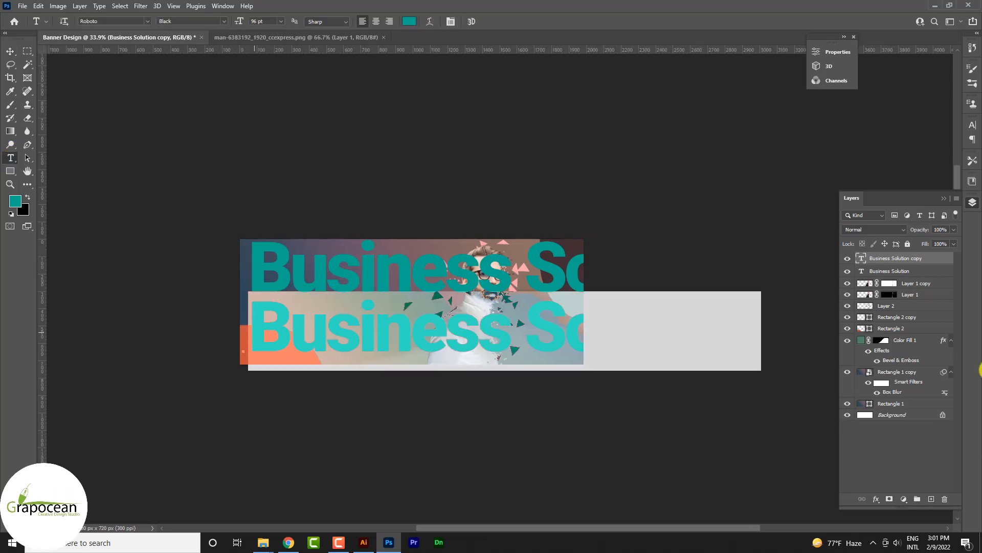
pyautogui.write('8')
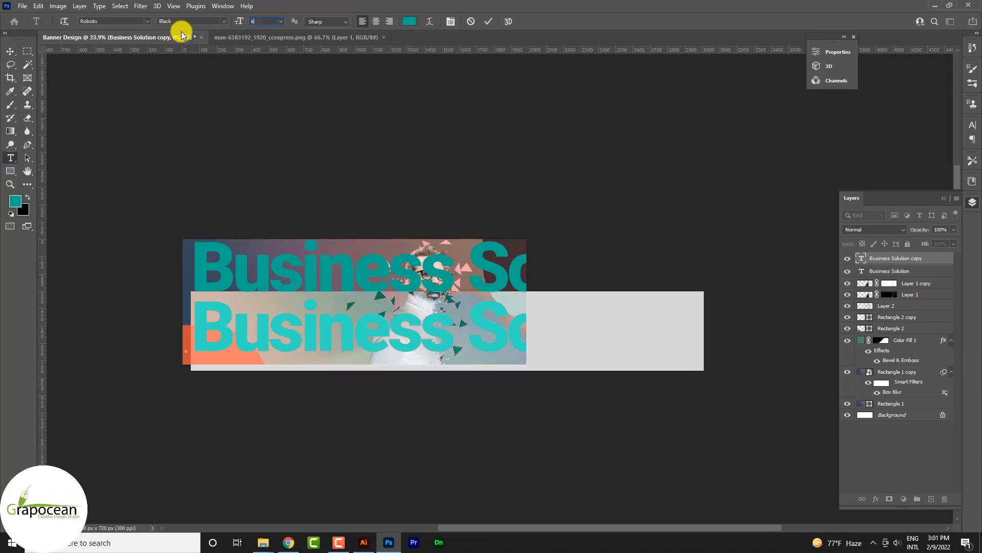
pyautogui.write('0')
pyautogui.press('Return')
pyautogui.click(10, 51)
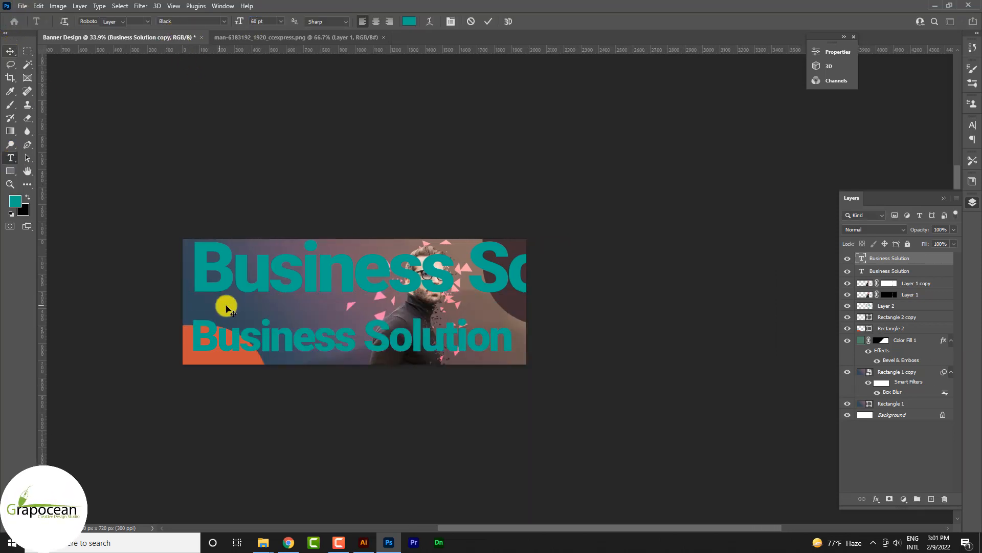
pyautogui.moveTo(310, 339); pyautogui.dragTo(314, 329)
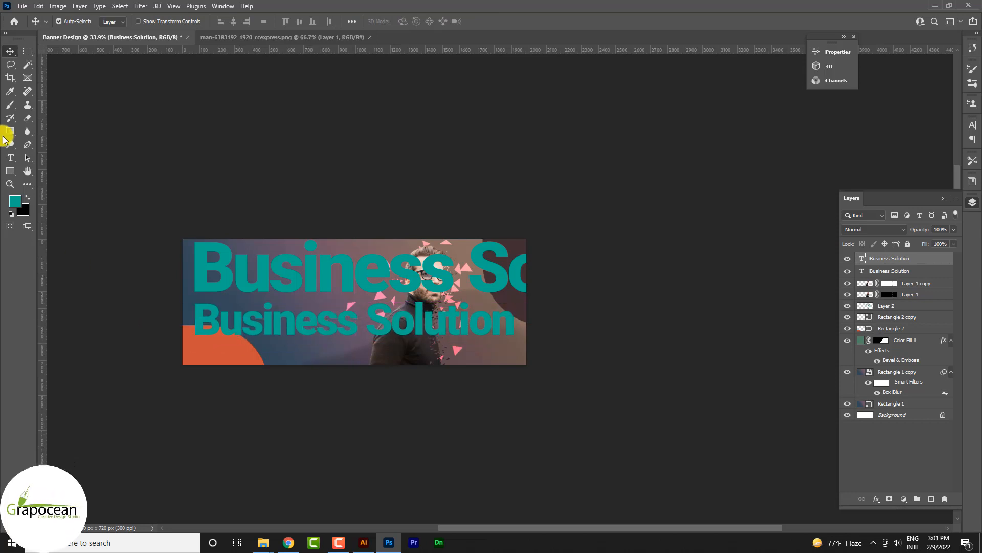
# Change the font style of the lower Business Solution text to Roboto Light.
pyautogui.click(10, 159)
pyautogui.click(204, 320)
pyautogui.moveTo(204, 320); pyautogui.dragTo(585, 321)
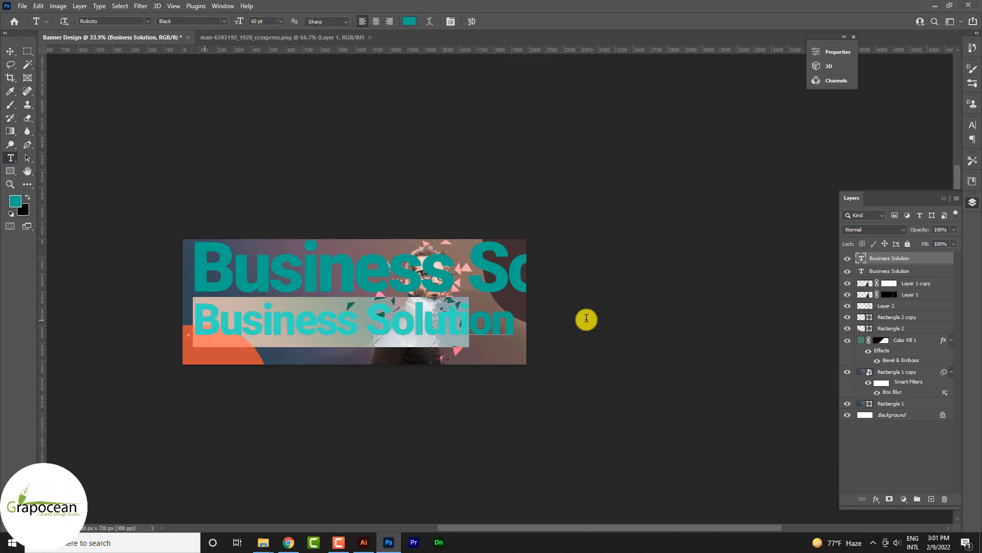
pyautogui.click(226, 21)
pyautogui.click(198, 45)
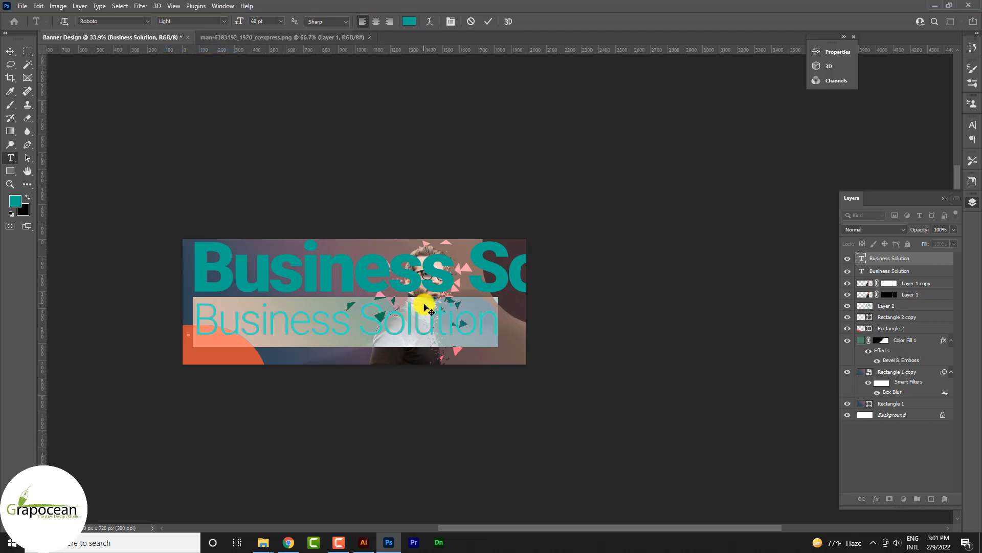
# Replace the lower line's text with "Creative Business Banner Design".
pyautogui.write('cR')
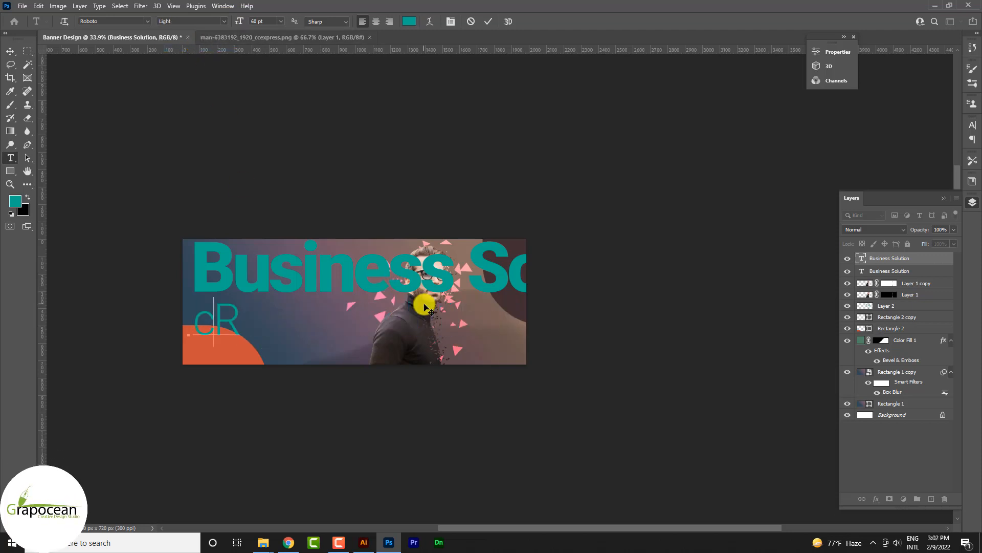
pyautogui.write('EAC')
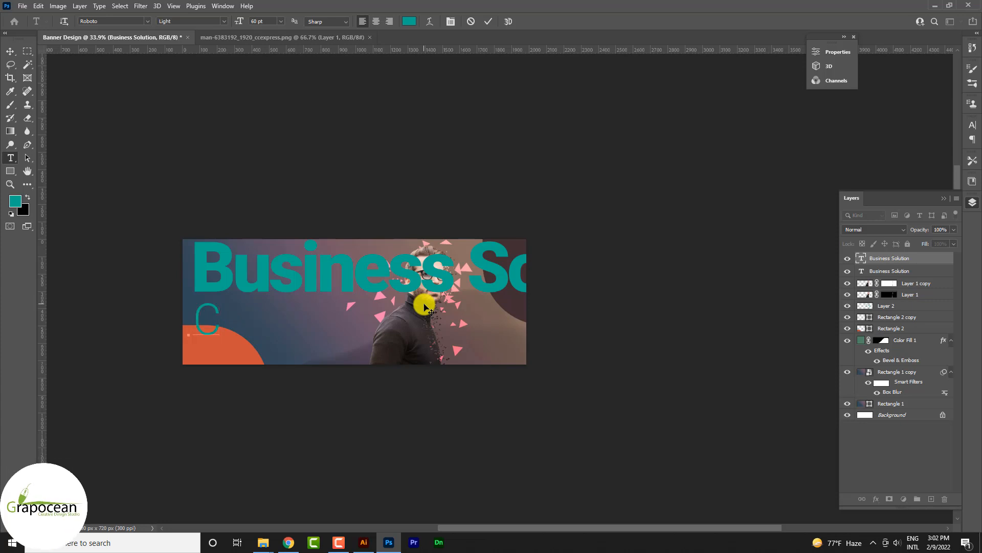
pyautogui.write('reative')
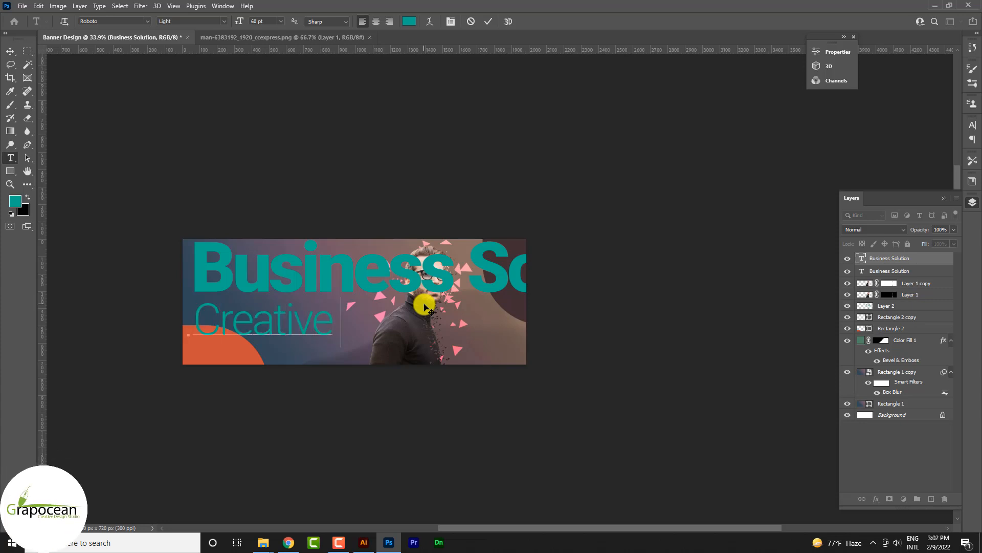
pyautogui.write(' Business F')
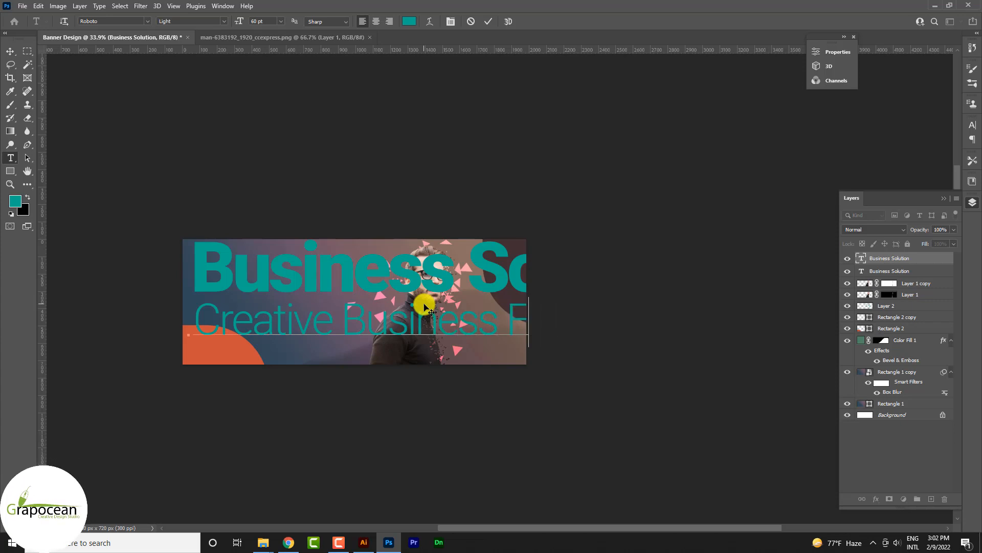
pyautogui.write('inance')
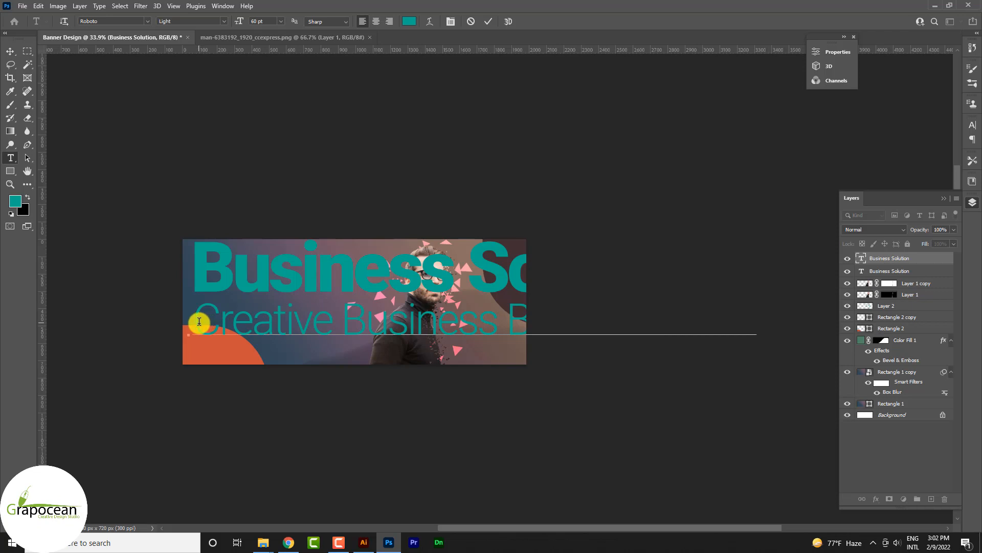
# Set the text size of the Creative Business Banner Design line to 37.06 pt.
pyautogui.hotkey('ctrl', 'a')
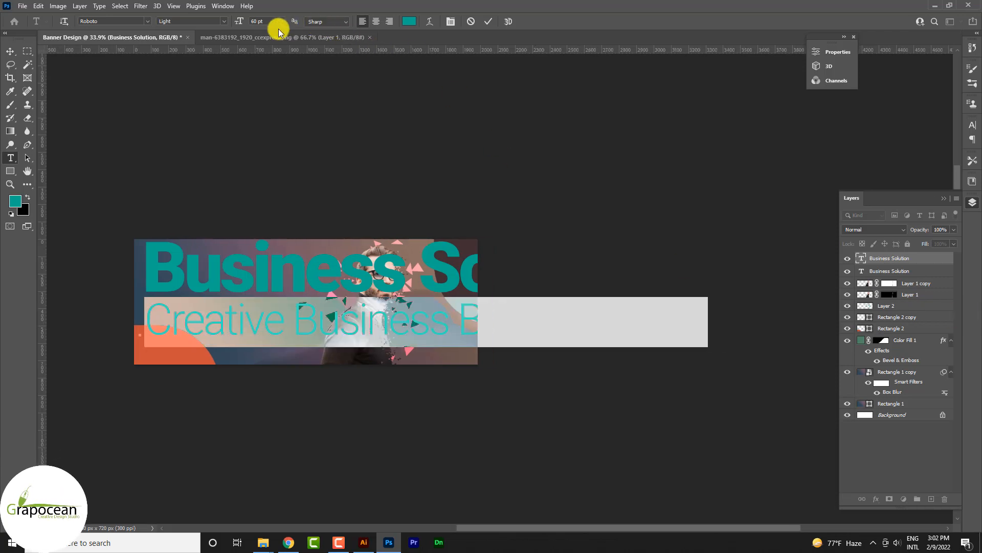
pyautogui.click(257, 21)
pyautogui.write('36')
pyautogui.press('Return')
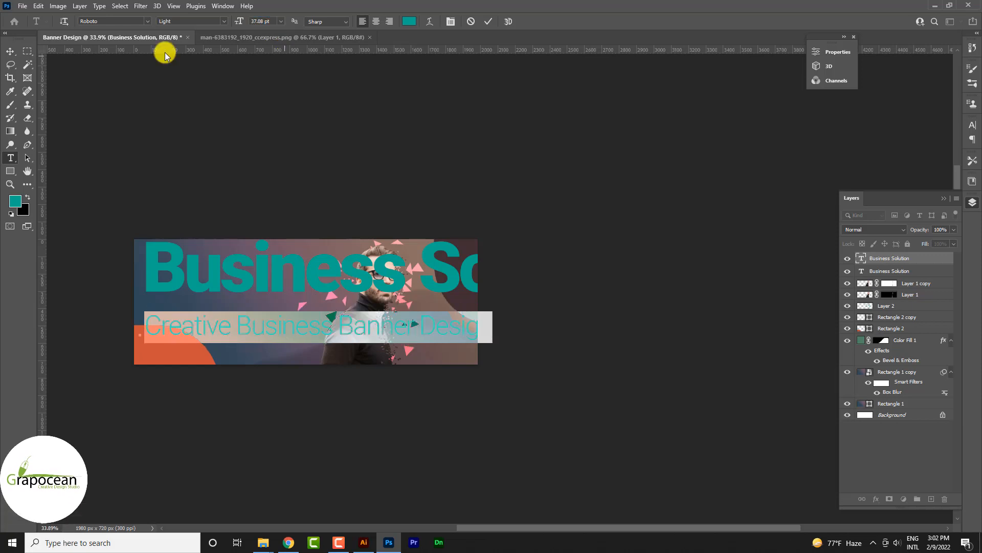
pyautogui.click(10, 51)
# Apply All Caps to the large Business Solution title.
pyautogui.click(11, 158)
pyautogui.click(154, 263)
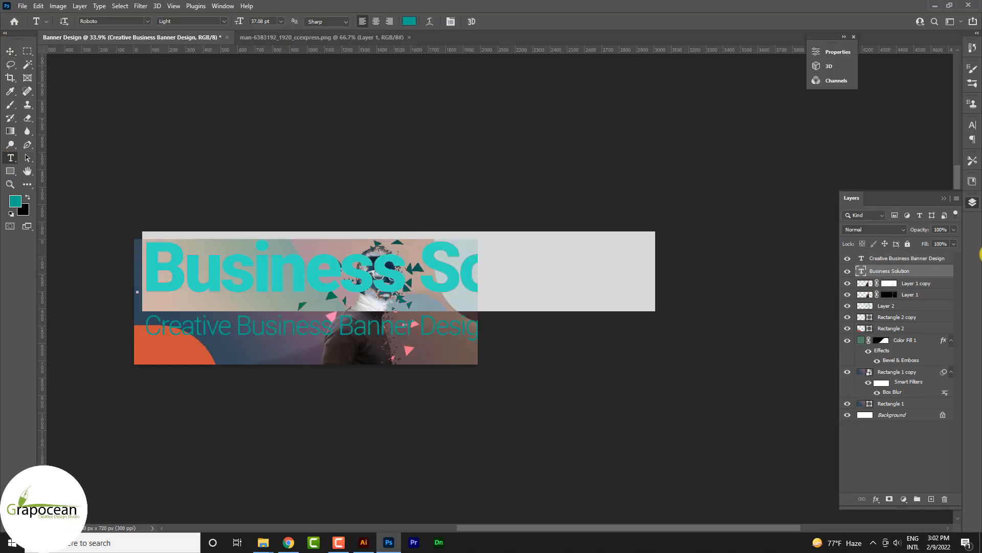
pyautogui.click(972, 127)
pyautogui.click(888, 196)
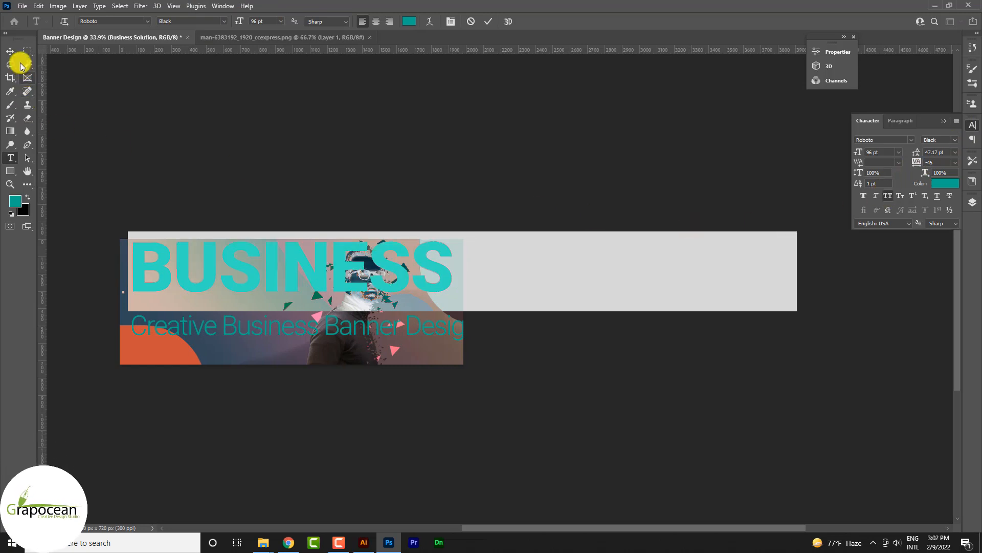
# Move the Creative Business Banner Design line up directly beneath the large BUSINESS SOLUTION title.
pyautogui.click(11, 51)
pyautogui.moveTo(403, 329); pyautogui.dragTo(402, 320)
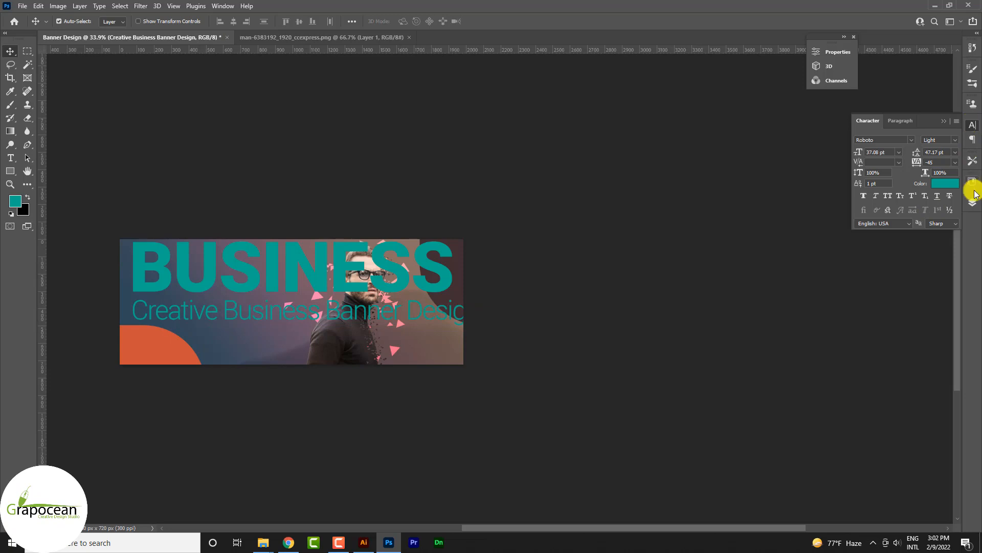
# Scale the title and subtitle layers together to 37.71% and position them over the upper left part of the banner.
pyautogui.click(973, 200)
pyautogui.keyDown('shift'); pyautogui.click(915, 271); pyautogui.keyUp('shift')
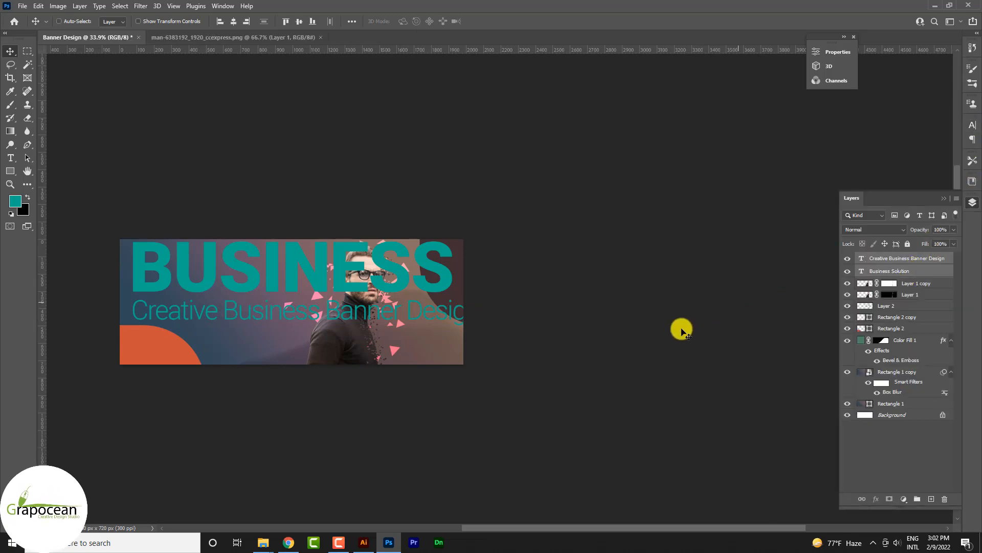
pyautogui.hotkey('ctrl', 't')
pyautogui.moveTo(795, 328); pyautogui.dragTo(599, 329)
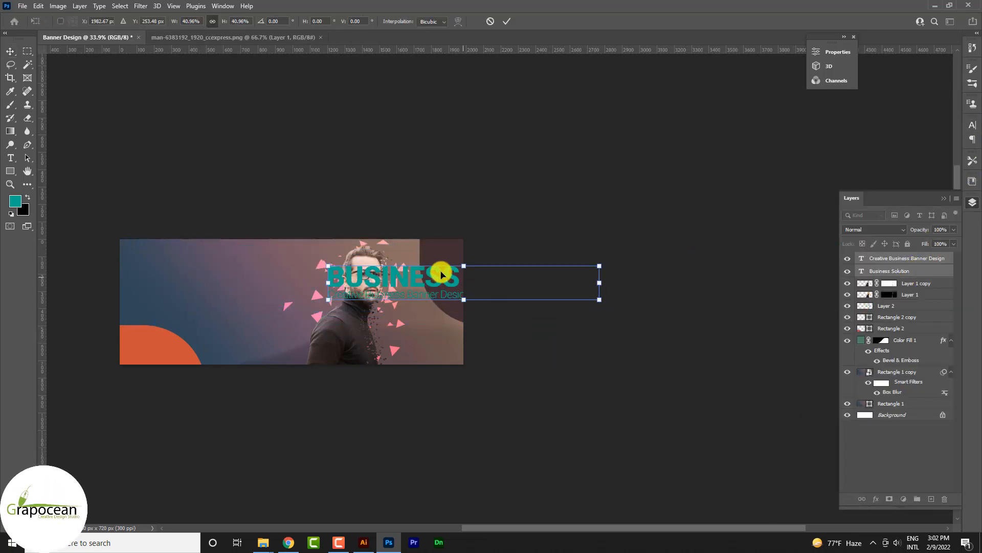
pyautogui.moveTo(442, 275); pyautogui.dragTo(256, 268)
pyautogui.scroll(4, 281, 278)
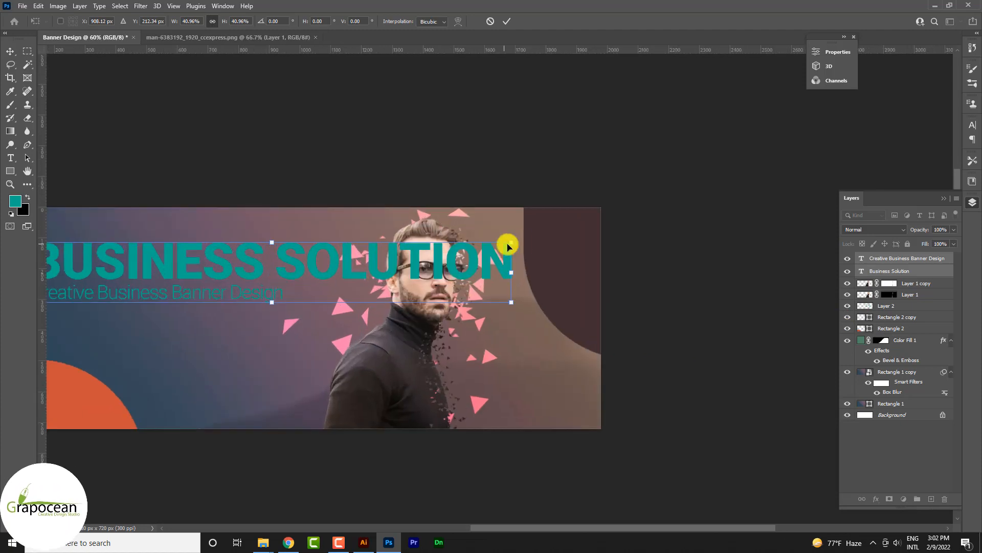
pyautogui.scroll(-3, 508, 246)
pyautogui.scroll(2, 340, 290)
pyautogui.moveTo(665, 287); pyautogui.dragTo(647, 285)
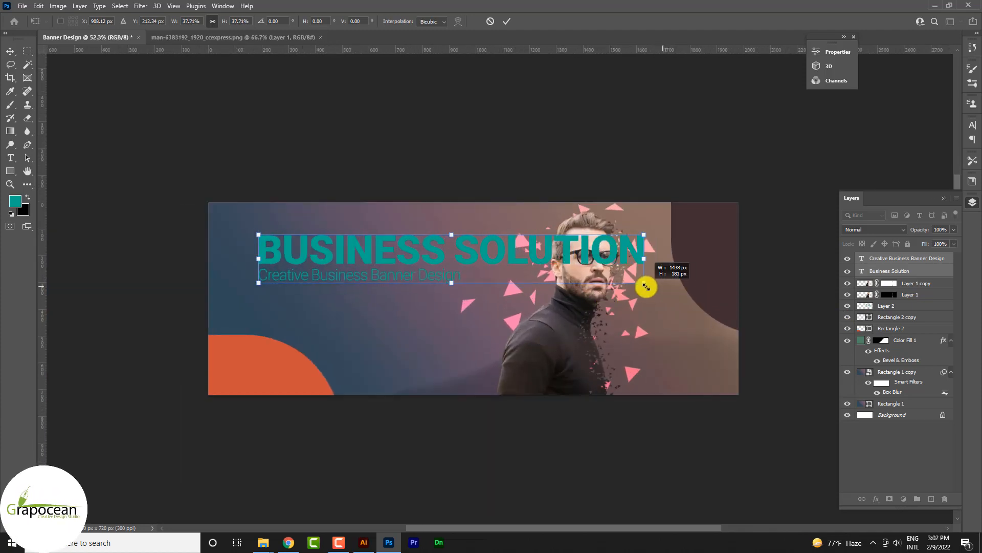
pyautogui.moveTo(375, 245); pyautogui.dragTo(353, 253)
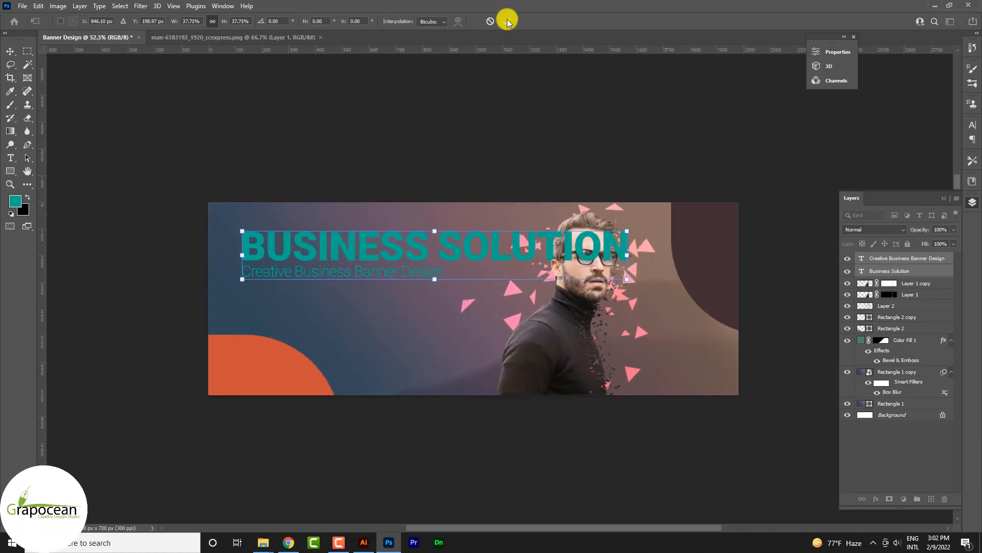
pyautogui.click(508, 21)
# Break the BUSINESS SOLUTION title into two lines, with SOLUTION on the second line.
pyautogui.click(10, 158)
pyautogui.click(442, 255)
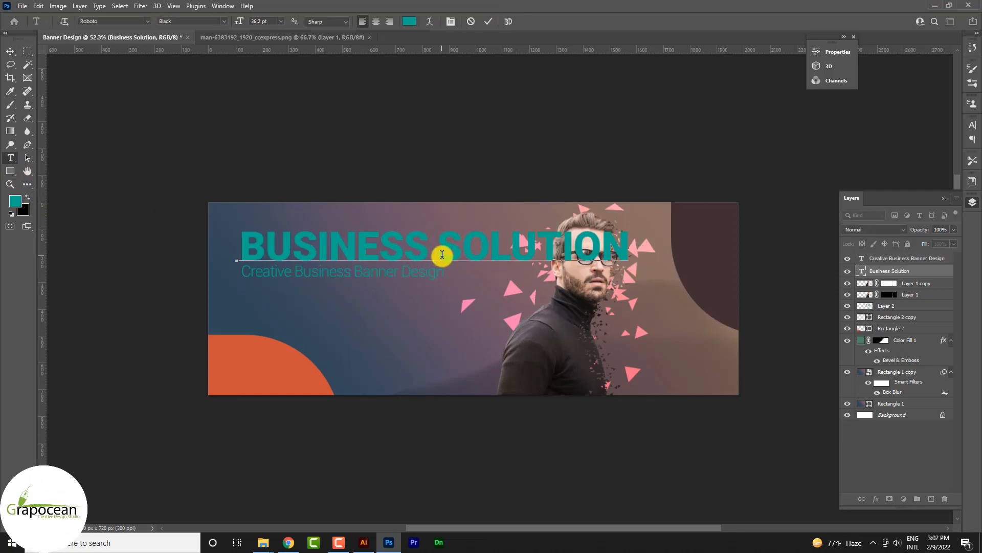
pyautogui.press('Return')
# Increase the leading of the SOLUTION line slightly and tighten its letter spacing.
pyautogui.moveTo(432, 278); pyautogui.dragTo(162, 279)
pyautogui.hotkey('alt', 'Down')
pyautogui.hotkey('alt', 'Down')
pyautogui.hotkey('alt', 'Down')
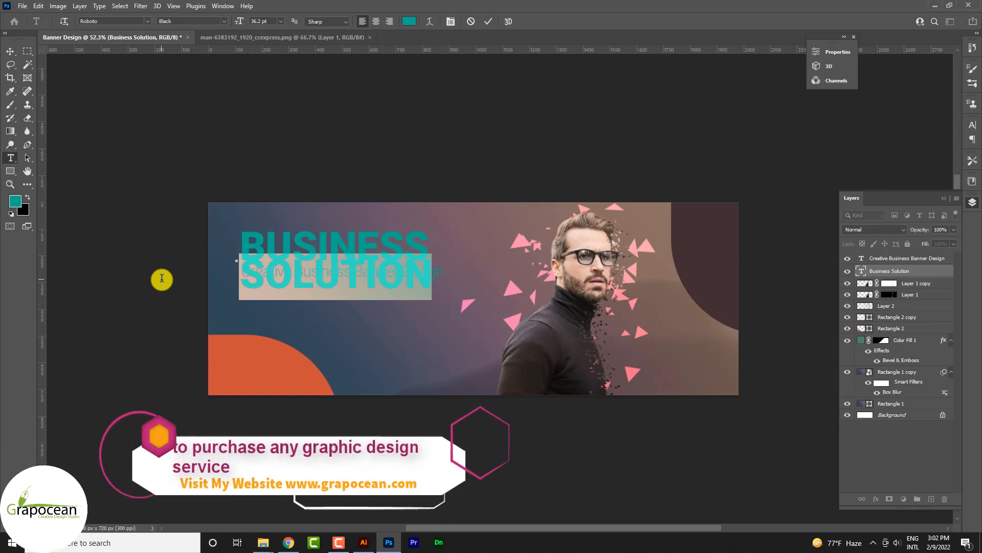
pyautogui.hotkey('alt', 'Down')
pyautogui.hotkey('alt', 'Left')
pyautogui.hotkey('alt', 'Left')
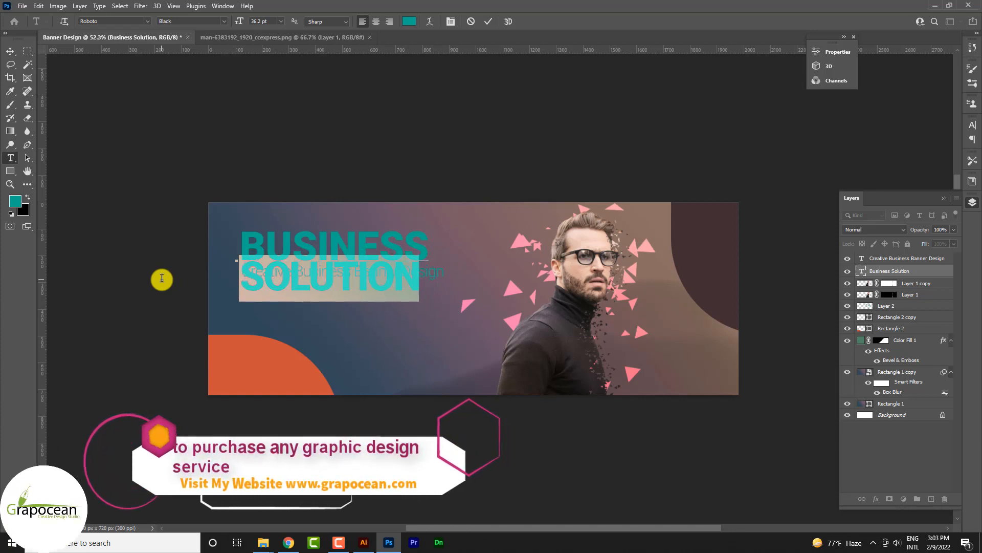
# Move the Creative Business Banner Design subtitle down below the SOLUTION line.
pyautogui.moveTo(418, 241); pyautogui.dragTo(217, 252)
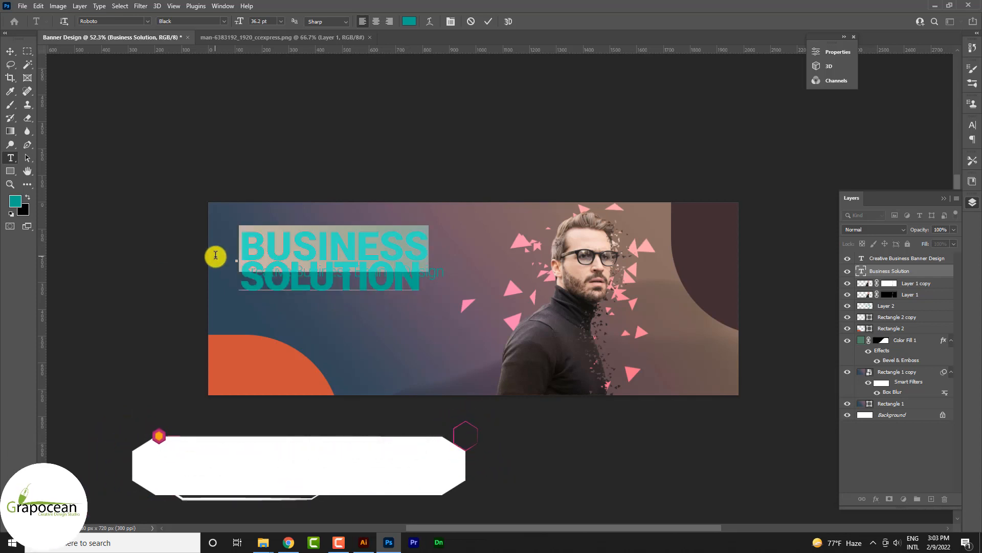
pyautogui.click(12, 49)
pyautogui.moveTo(435, 270); pyautogui.dragTo(435, 309)
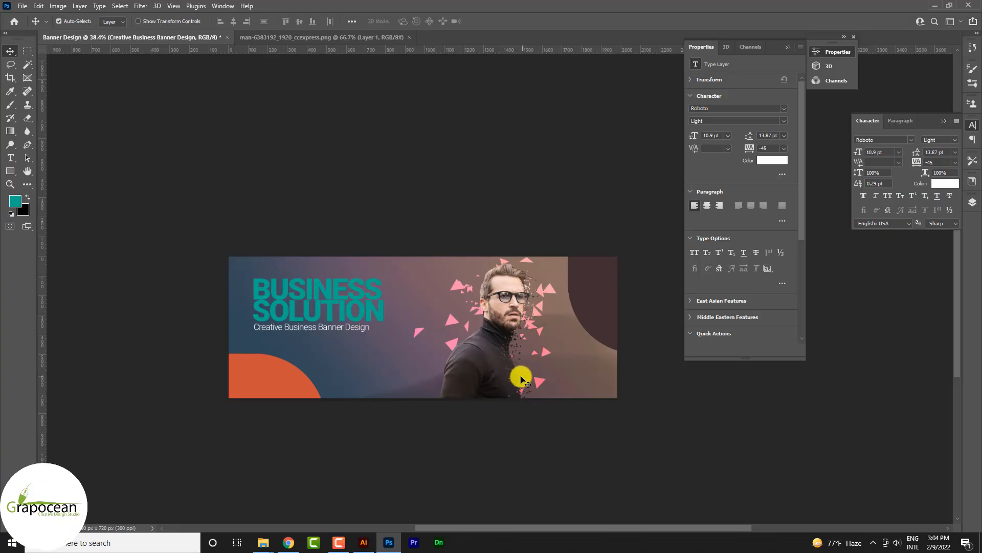
# Move the orange corner shape to the banner's lower middle, behind the man, and rotate it by -48.91 degrees.
pyautogui.moveTo(279, 390); pyautogui.dragTo(433, 377)
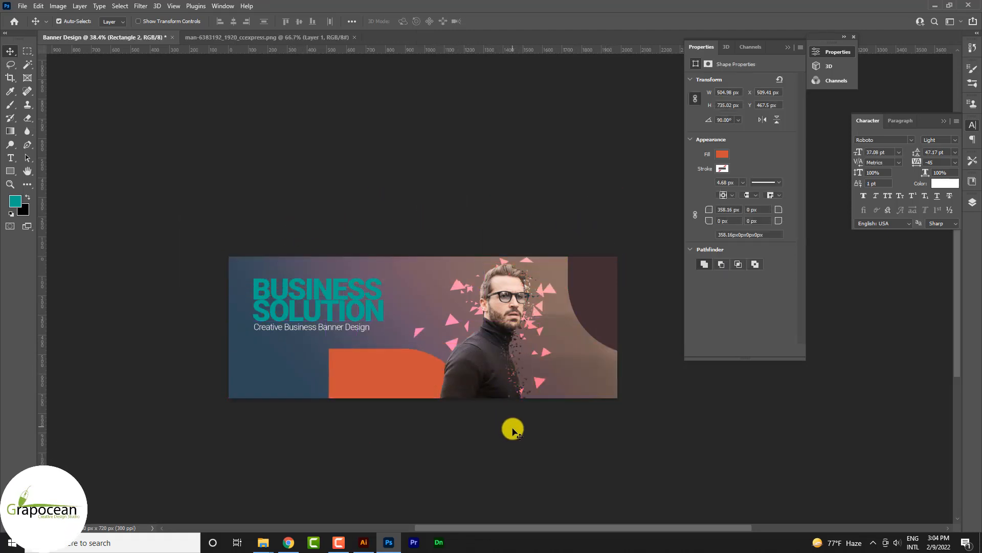
pyautogui.hotkey('ctrl', 't')
pyautogui.moveTo(537, 417); pyautogui.dragTo(537, 368)
pyautogui.moveTo(365, 407)
pyautogui.mouseDown()
pyautogui.moveTo(404, 408)
pyautogui.moveTo(385, 408)
pyautogui.mouseUp()
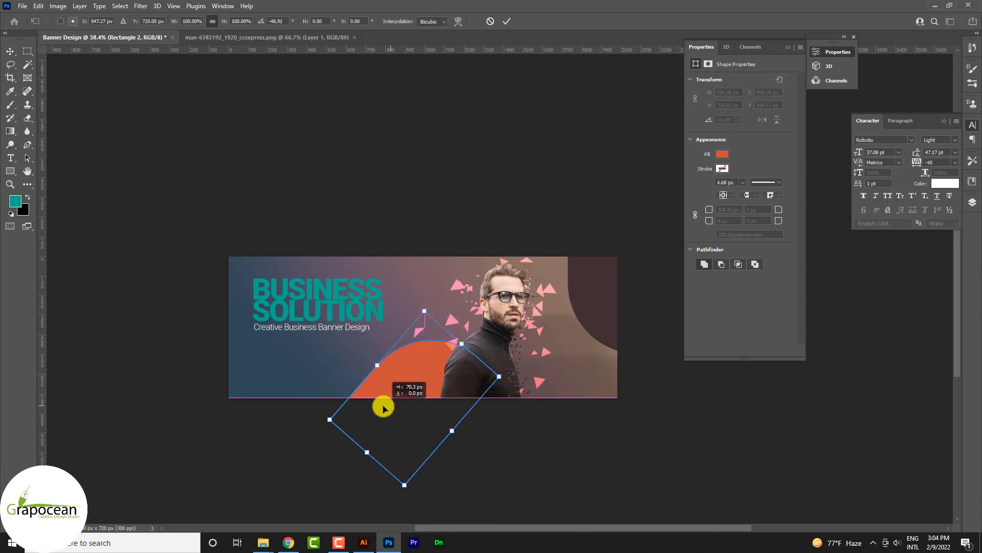
pyautogui.click(506, 21)
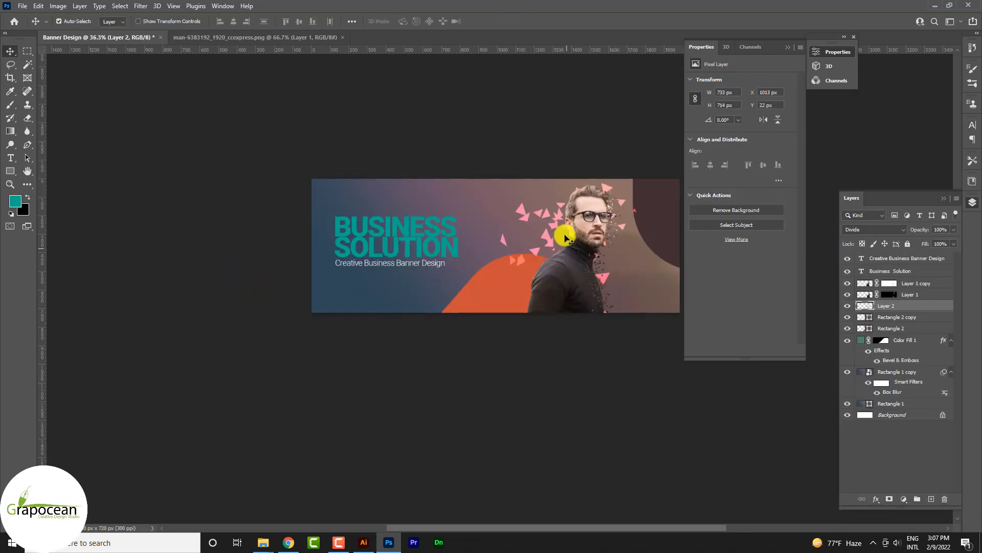
# Try to delete the Color Fill 1 layer behind the man.
pyautogui.scroll(3, 568, 236)
pyautogui.click(555, 218)
pyautogui.press('Delete')
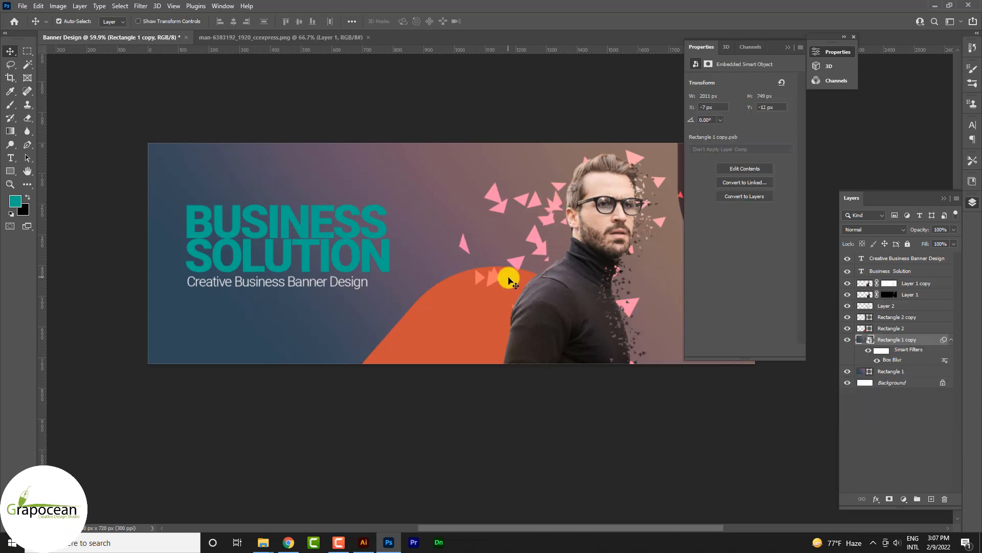
# Undo the layer deletion and the earlier pink triangle work around the man.
pyautogui.hotkey('ctrl', 'z')
pyautogui.hotkey('ctrl', 'z')
pyautogui.hotkey('ctrl', 'z')
pyautogui.hotkey('ctrl', 'z')
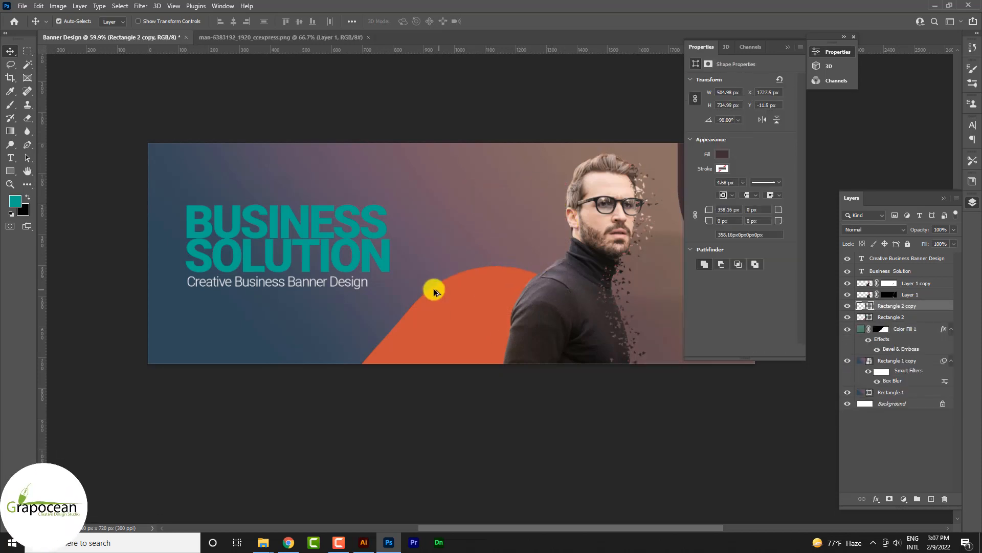
pyautogui.scroll(-2, 599, 344)
pyautogui.scroll(2, 636, 307)
pyautogui.scroll(-2, 613, 311)
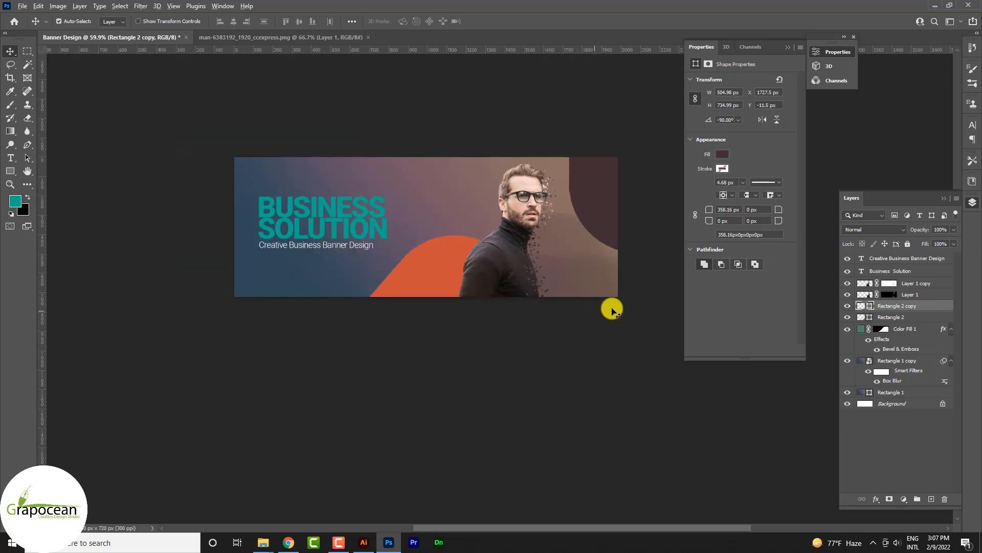
# Brush small teal triangles of varying size on a new layer, along the left edge of the man's head and body.
pyautogui.hotkey('ctrl', '+')
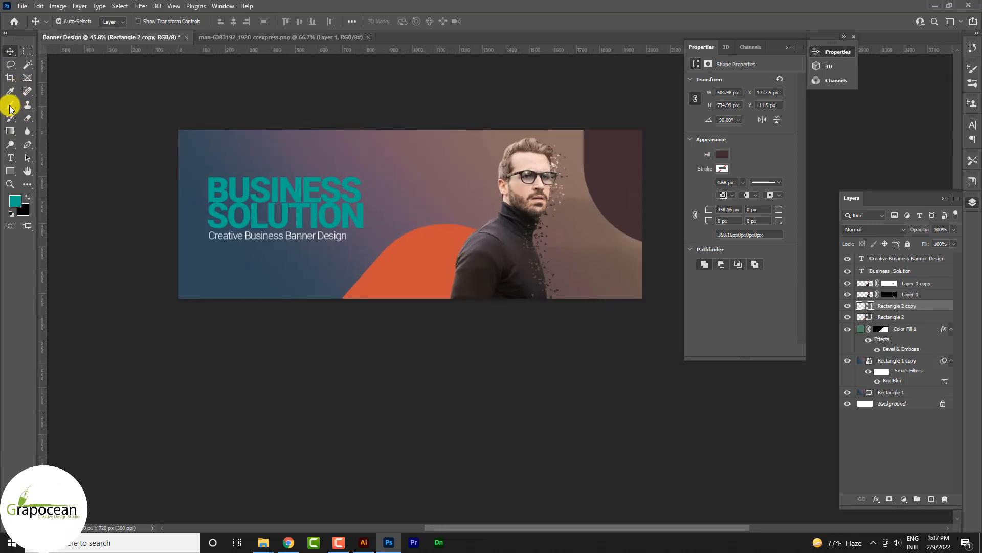
pyautogui.click(10, 106)
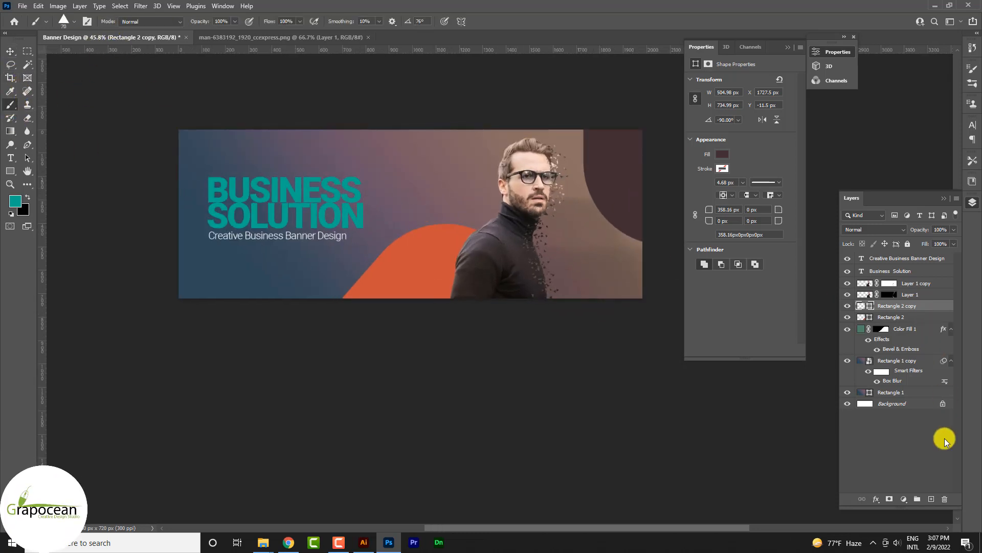
pyautogui.click(932, 500)
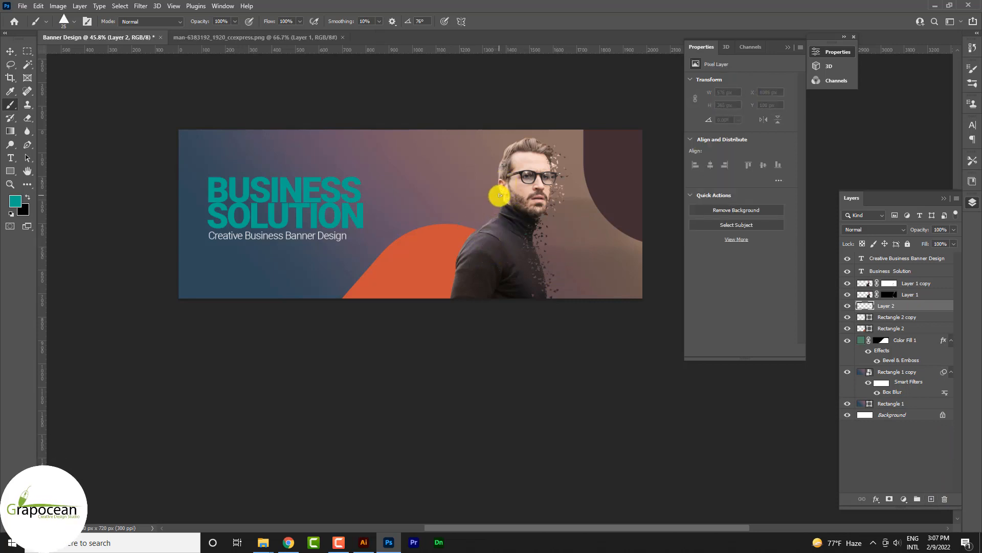
pyautogui.press(']')
pyautogui.press(']')
pyautogui.moveTo(487, 193); pyautogui.dragTo(451, 256)
pyautogui.press('[')
pyautogui.moveTo(495, 217); pyautogui.dragTo(465, 293)
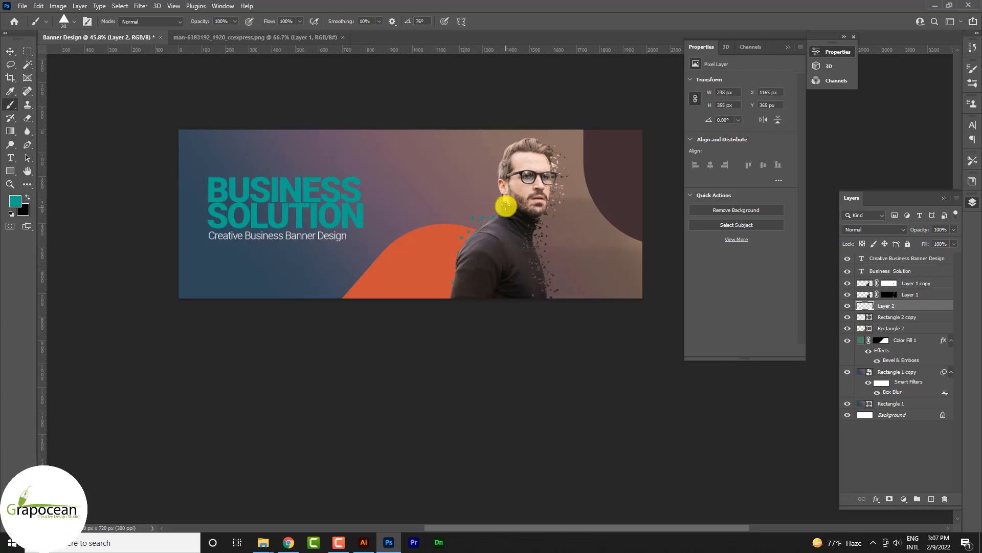
pyautogui.press(']')
pyautogui.press(']')
pyautogui.press(']')
# Add orange triangles among the teal ones left of the man's neck, using the orange shape's color.
pyautogui.scroll(3, 531, 213)
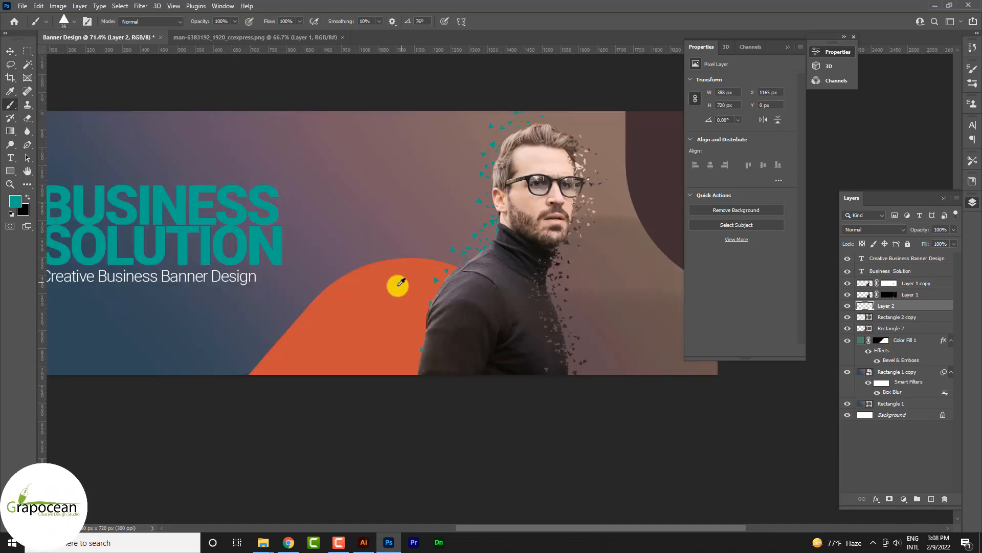
pyautogui.click(470, 219)
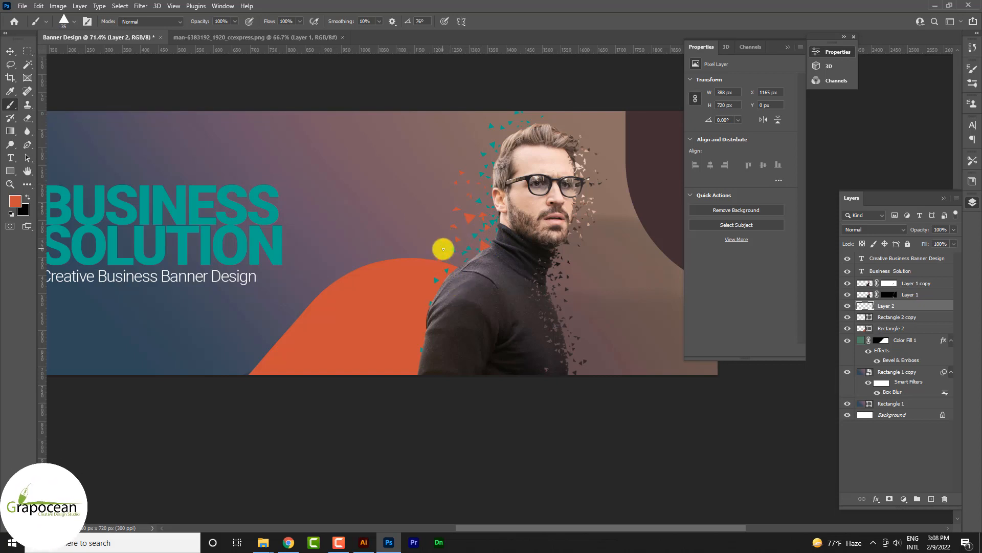
pyautogui.scroll(-3, 563, 284)
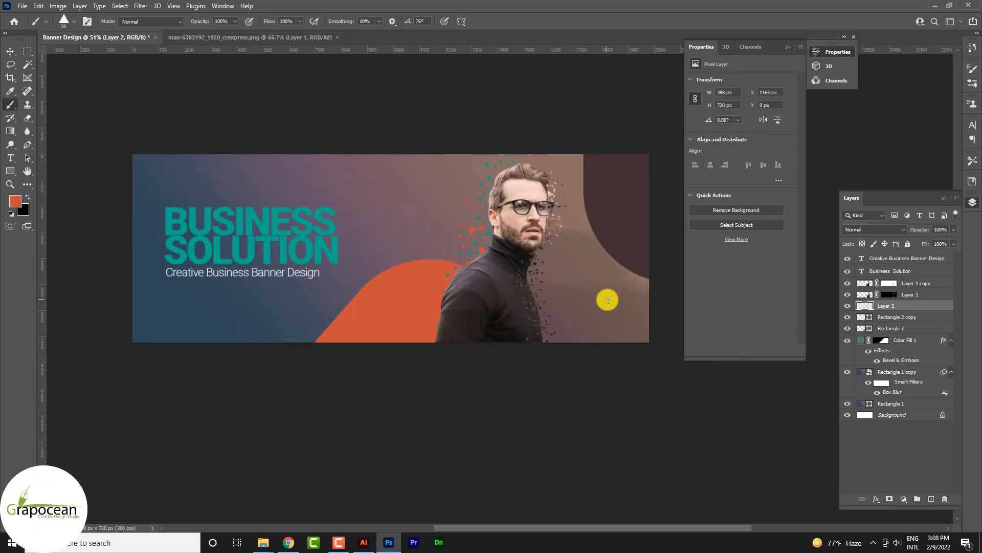
# Apply a Linear Burn Drop Shadow to the orange shape with 19% opacity and 133 px size.
pyautogui.click(11, 52)
pyautogui.click(401, 290)
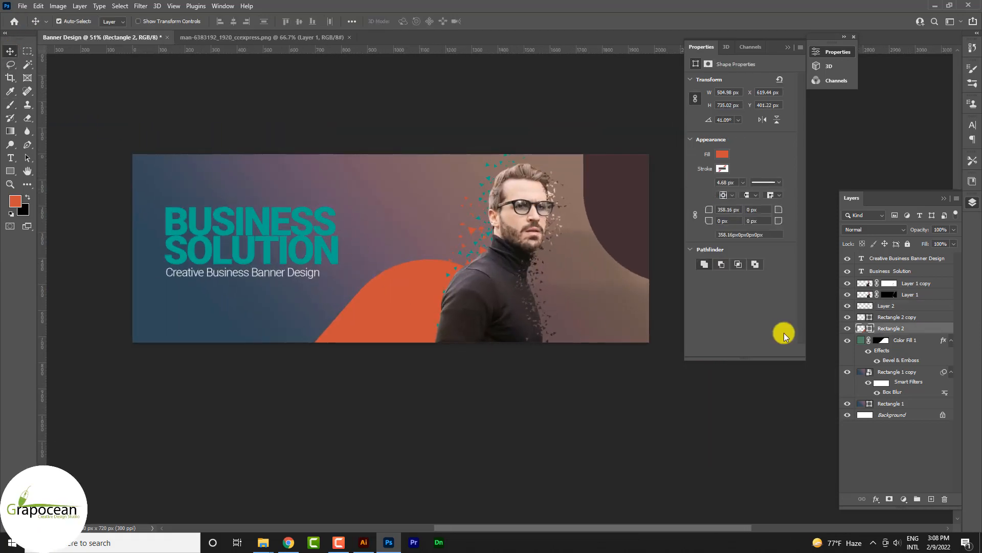
pyautogui.rightClick(900, 334)
pyautogui.click(814, 97)
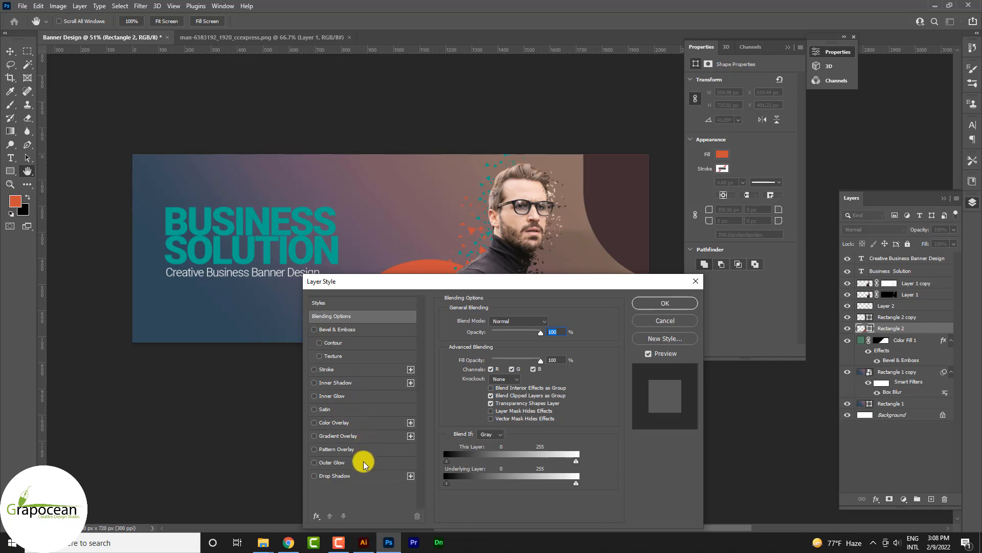
pyautogui.moveTo(386, 282); pyautogui.dragTo(608, 204)
pyautogui.click(550, 398)
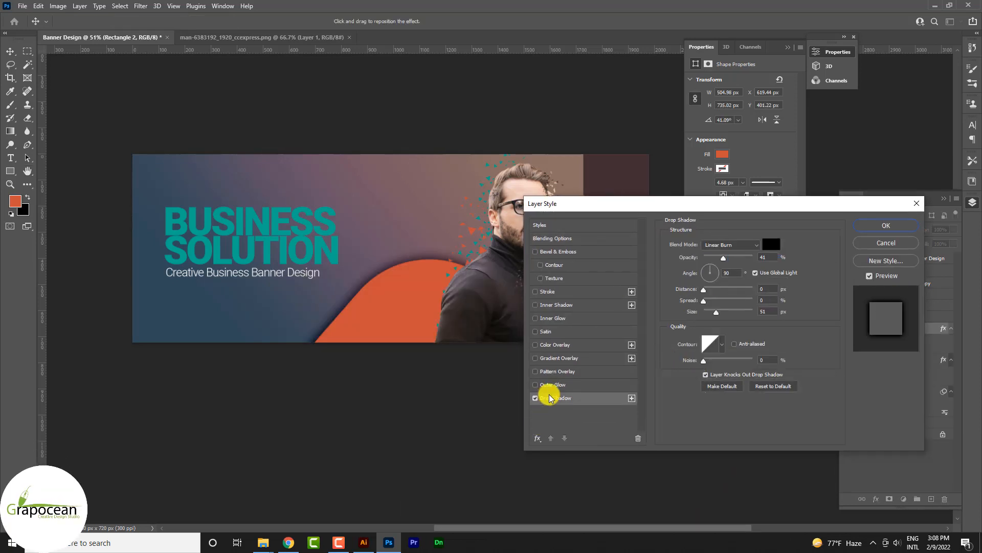
pyautogui.moveTo(724, 258)
pyautogui.mouseDown()
pyautogui.moveTo(738, 257)
pyautogui.moveTo(701, 259)
pyautogui.moveTo(713, 258)
pyautogui.mouseUp()
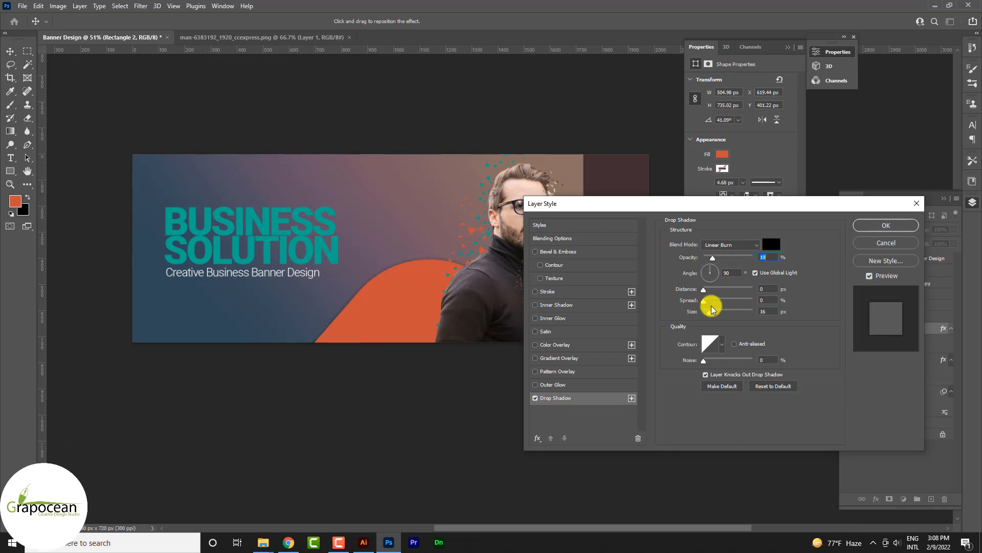
pyautogui.moveTo(711, 311); pyautogui.dragTo(766, 316)
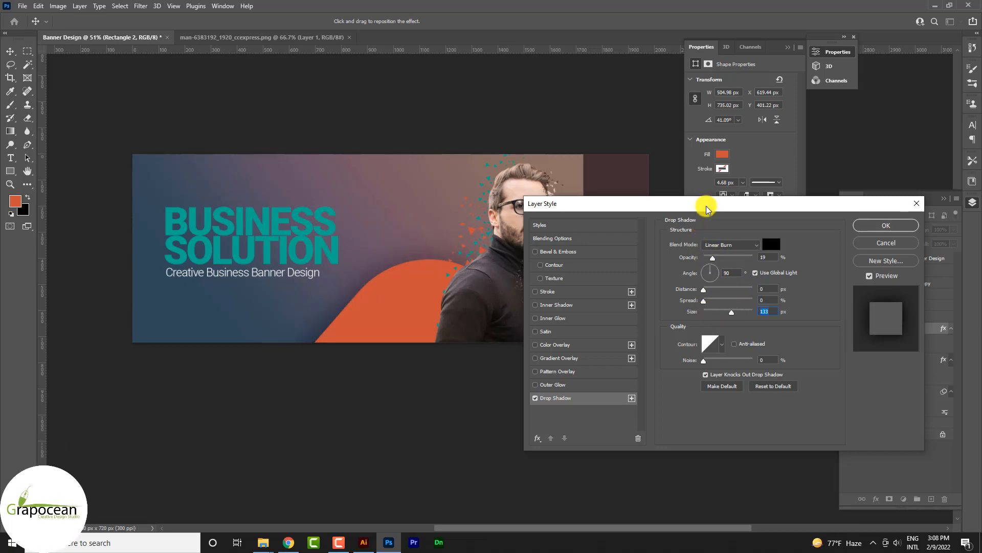
pyautogui.moveTo(707, 208); pyautogui.dragTo(502, 358)
pyautogui.click(655, 376)
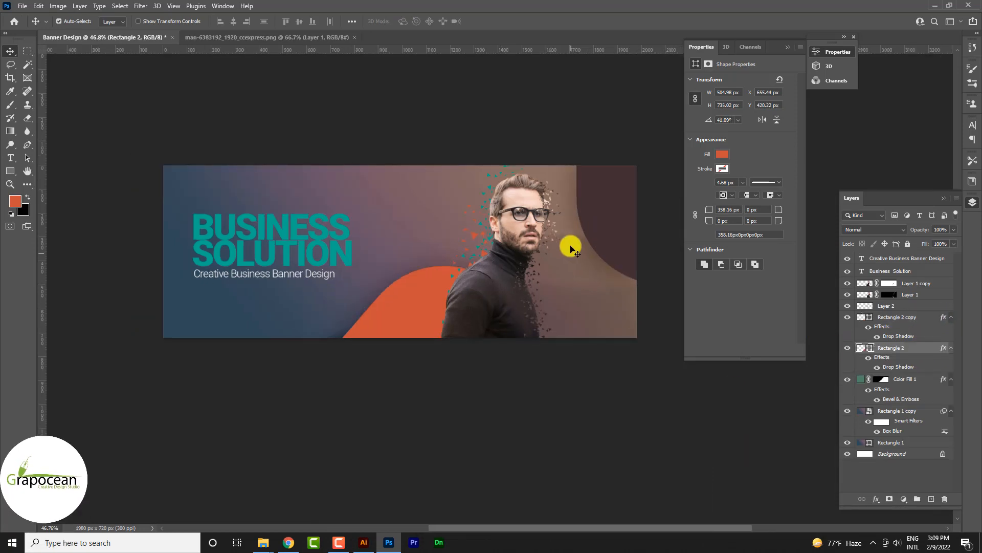
# Rotate the Color Fill 1 shape by -131.75 degrees and place it behind the man on the banner's right side.
pyautogui.moveTo(566, 242); pyautogui.dragTo(534, 194)
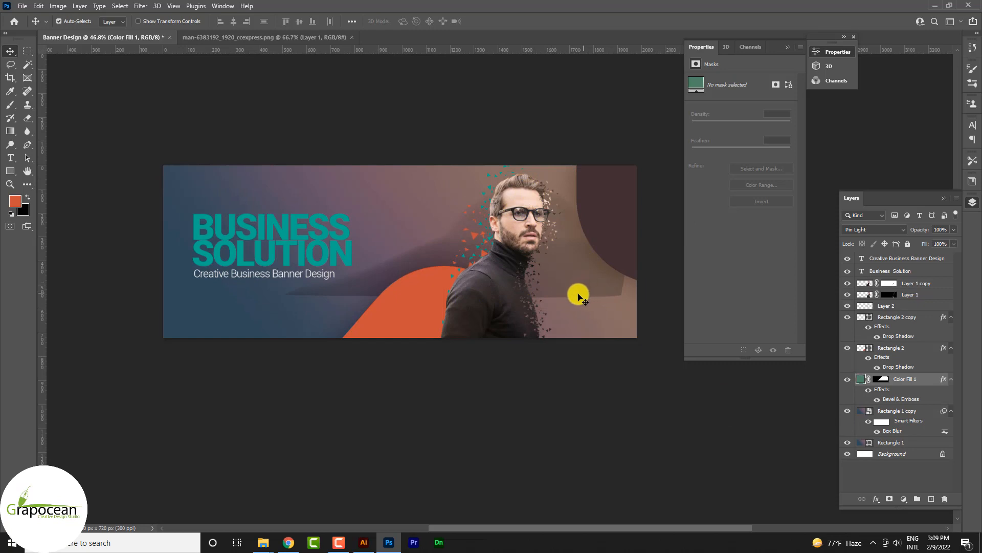
pyautogui.hotkey('ctrl', 't')
pyautogui.moveTo(638, 327); pyautogui.dragTo(450, 140)
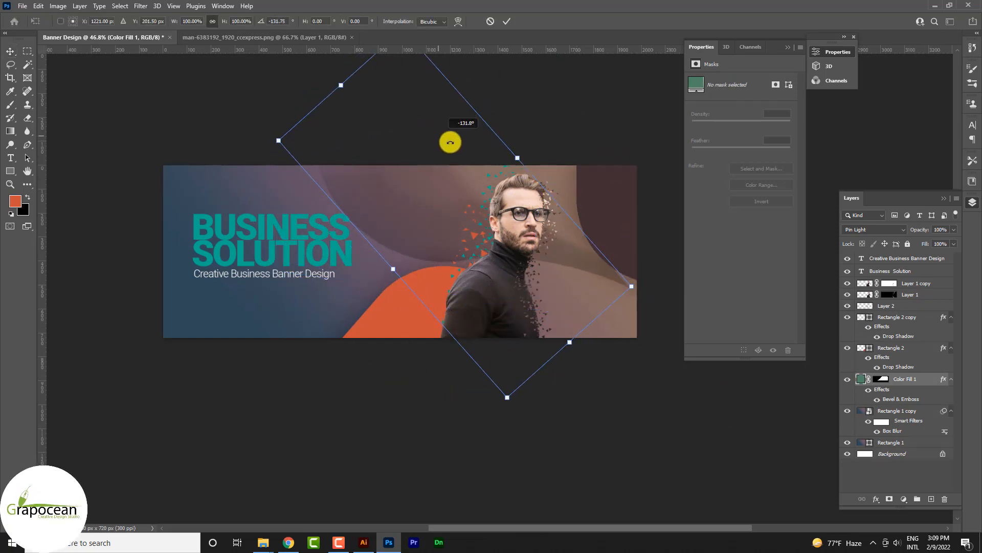
pyautogui.moveTo(561, 228); pyautogui.dragTo(687, 255)
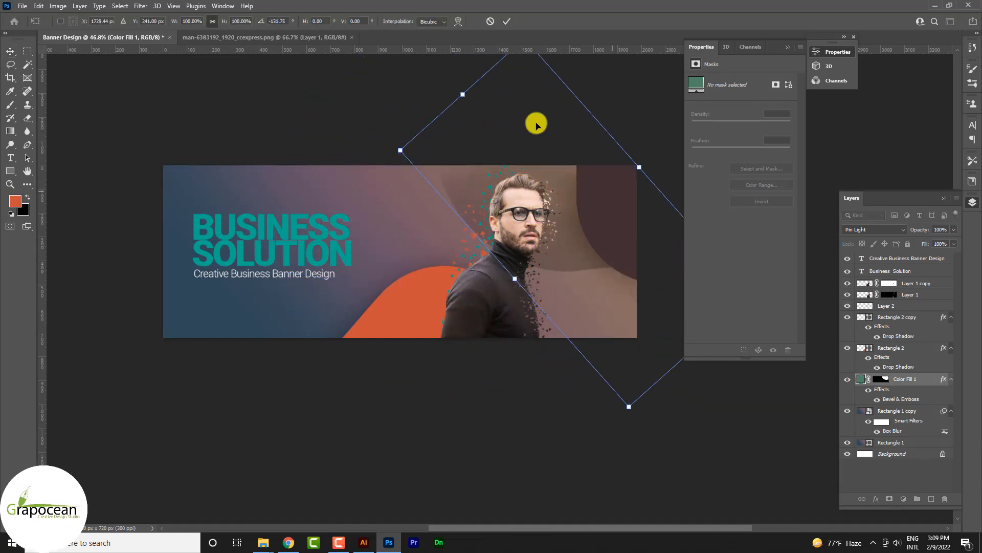
pyautogui.press('Return')
# Add a Linear Burn Drop Shadow to the Color Fill 1 shape with 41% opacity and 51 px size.
pyautogui.rightClick(921, 379)
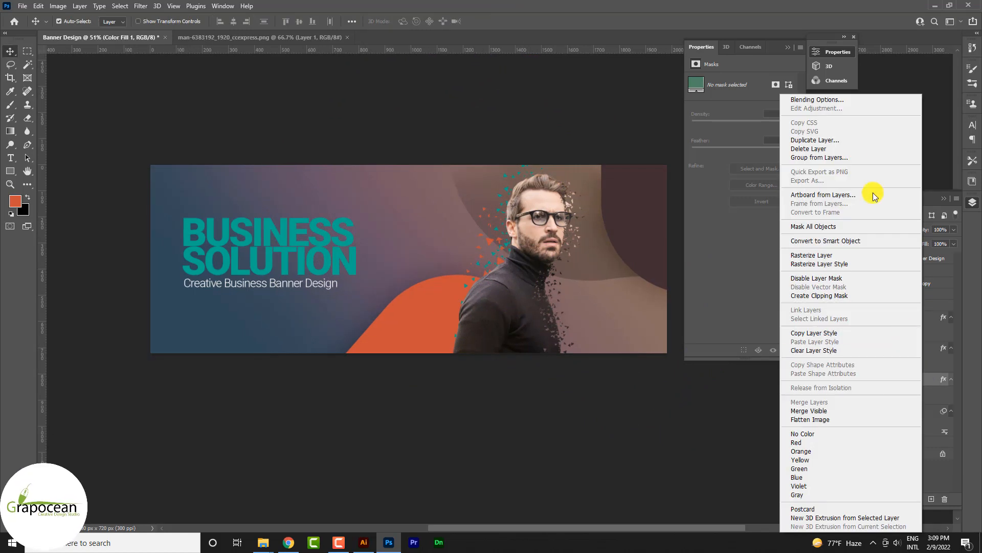
pyautogui.click(836, 101)
pyautogui.click(556, 475)
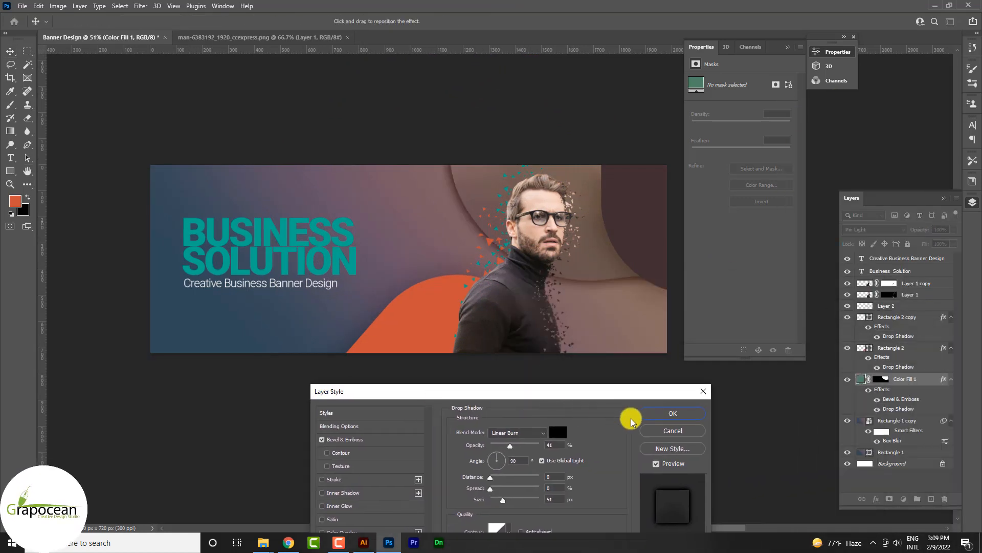
pyautogui.click(678, 413)
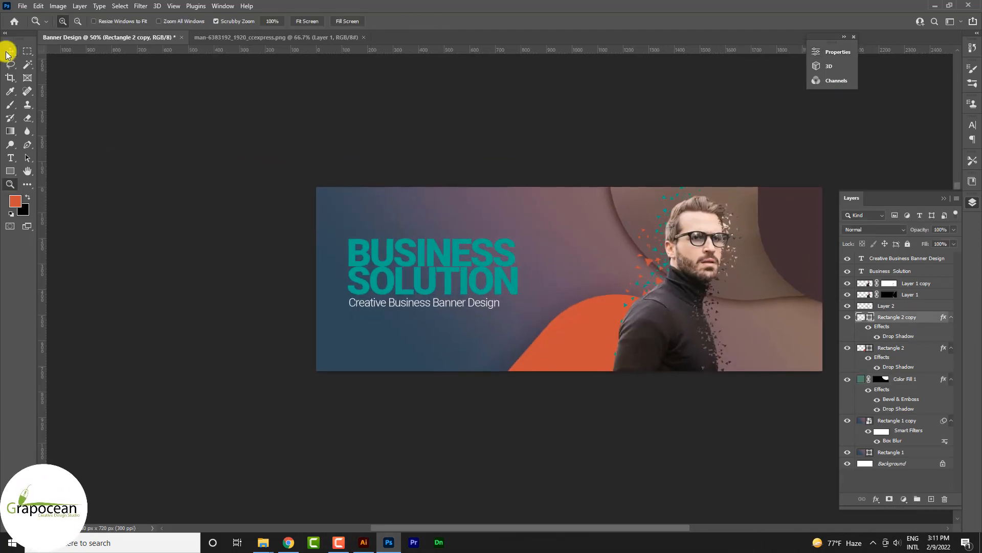
# Duplicate the Color Fill 1 shape onto the banner's left edge, scaled to 75.18% and rotated to -109.29 degrees.
pyautogui.hotkey('ctrl', '-')
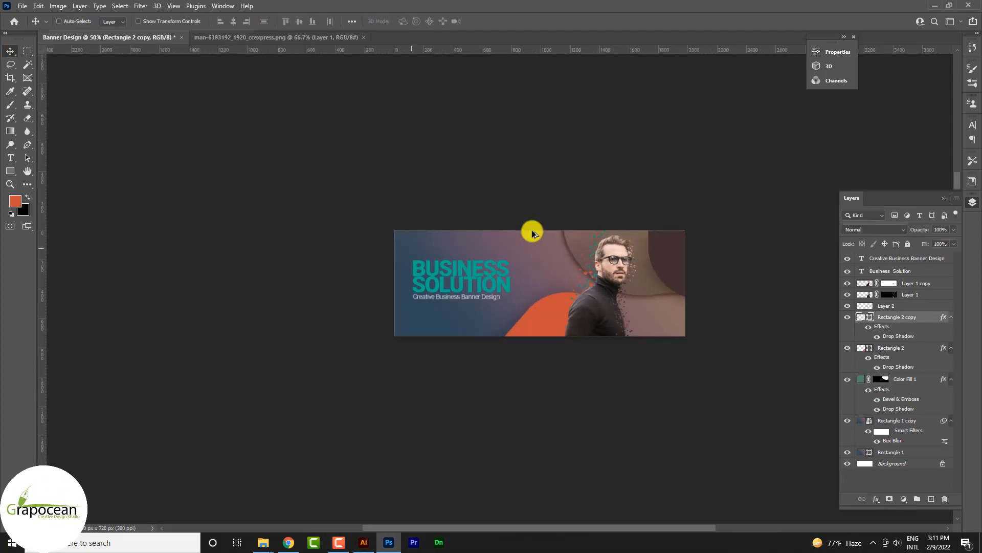
pyautogui.moveTo(513, 240); pyautogui.dragTo(353, 253)
pyautogui.hotkey('ctrl', 't')
pyautogui.moveTo(577, 382); pyautogui.dragTo(324, 145)
pyautogui.moveTo(485, 274)
pyautogui.mouseDown()
pyautogui.moveTo(474, 279)
pyautogui.moveTo(500, 285)
pyautogui.mouseUp()
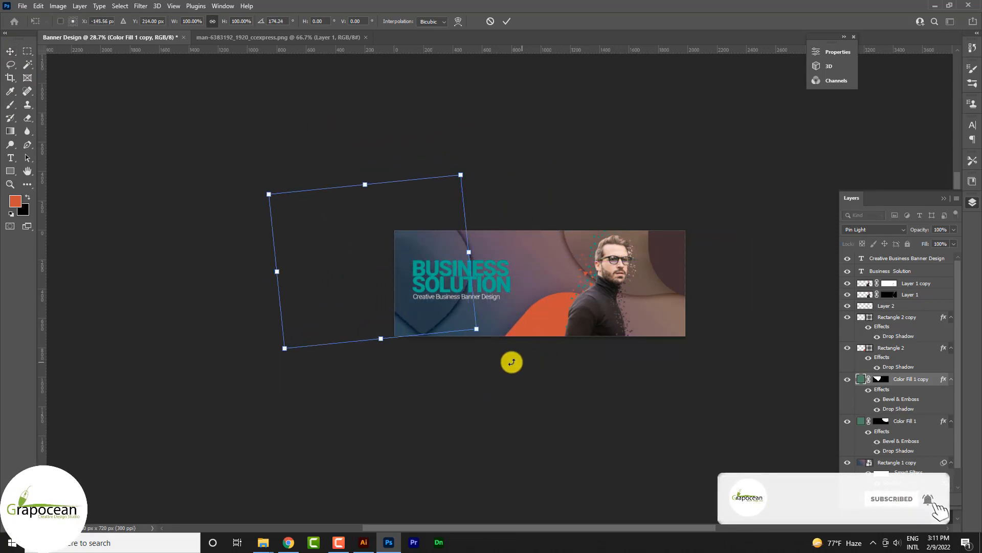
pyautogui.moveTo(511, 362); pyautogui.dragTo(287, 379)
pyautogui.moveTo(458, 350); pyautogui.dragTo(423, 318)
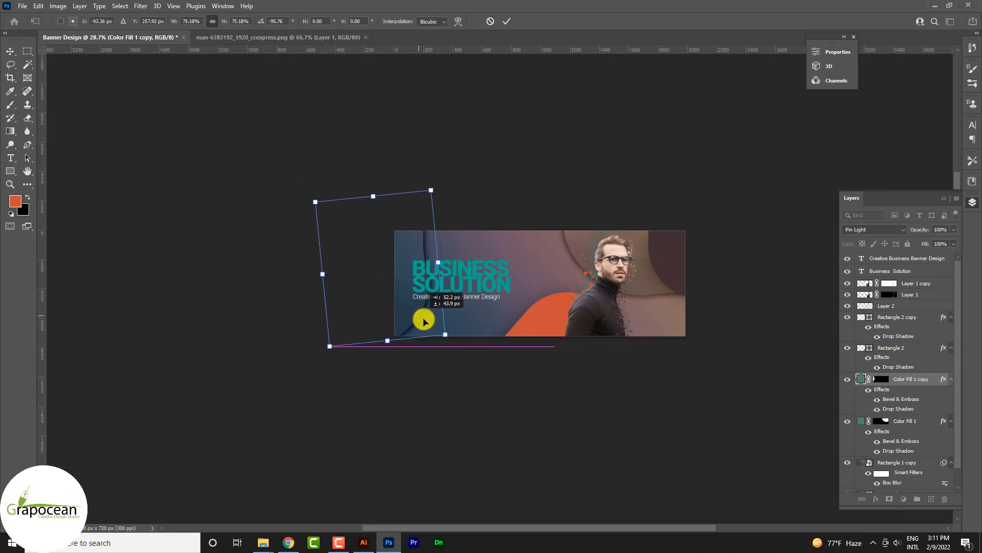
pyautogui.moveTo(465, 351); pyautogui.dragTo(482, 329)
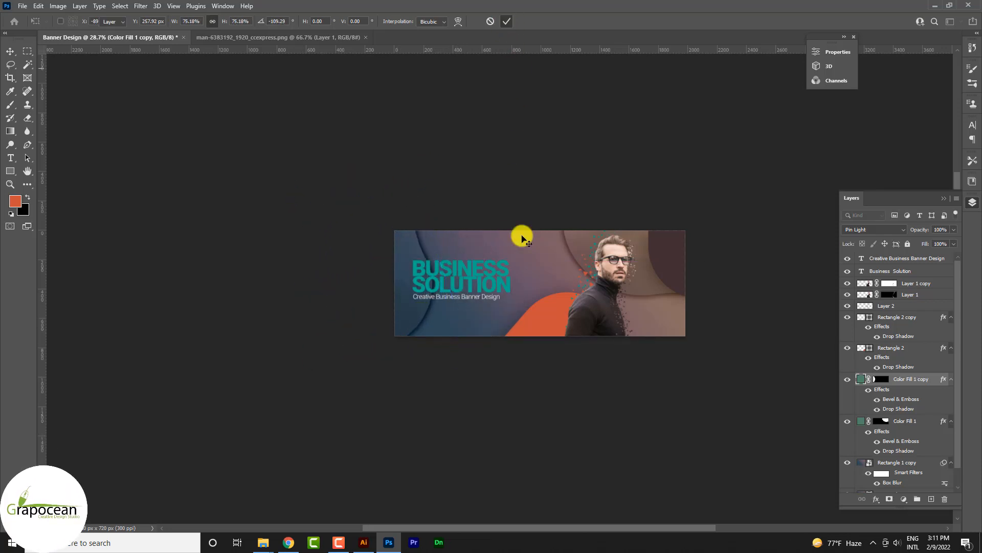
pyautogui.press('Return')
pyautogui.scroll(3, 460, 359)
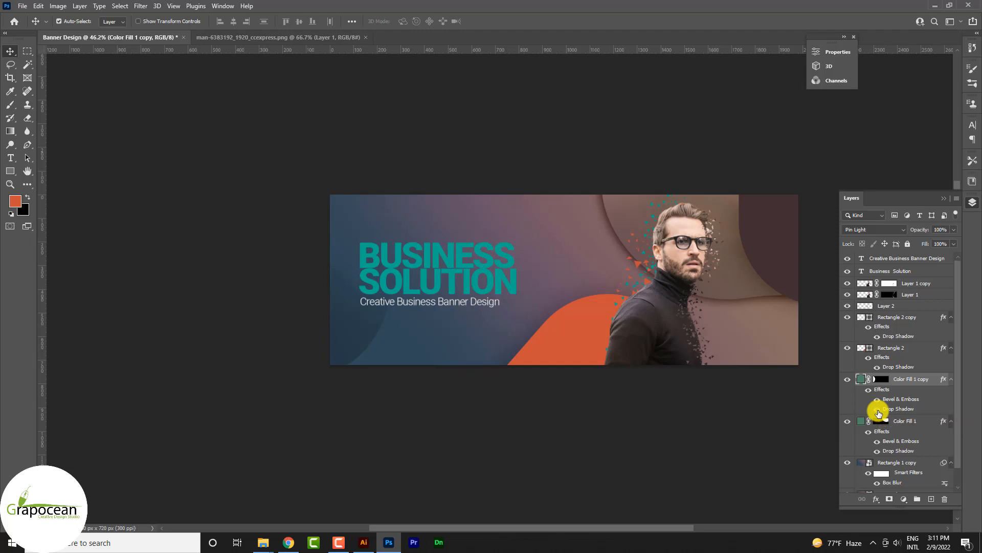
# Lower the Drop Shadow opacity of the Color Fill 1 copy shape to 10%.
pyautogui.click(877, 409)
pyautogui.doubleClick(901, 409)
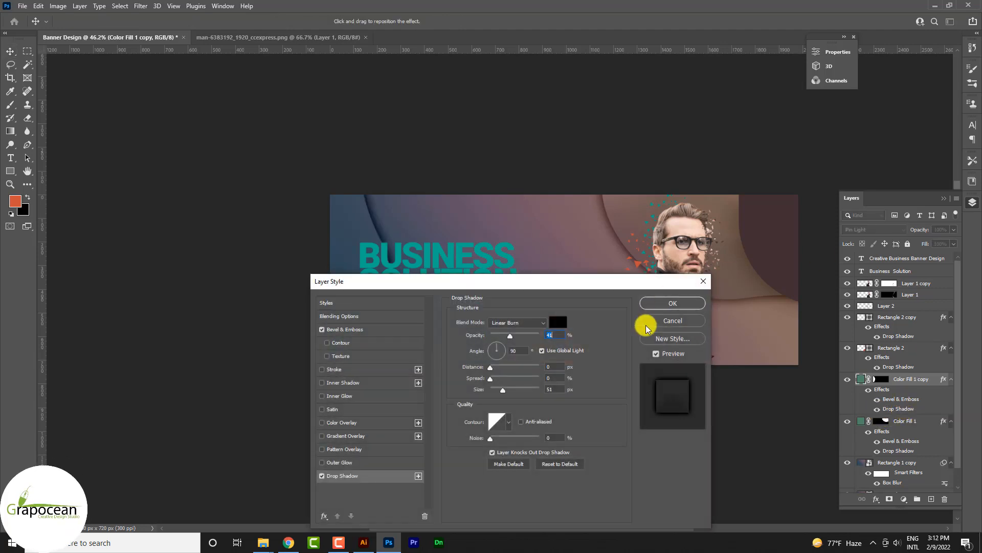
pyautogui.moveTo(509, 339); pyautogui.dragTo(497, 335)
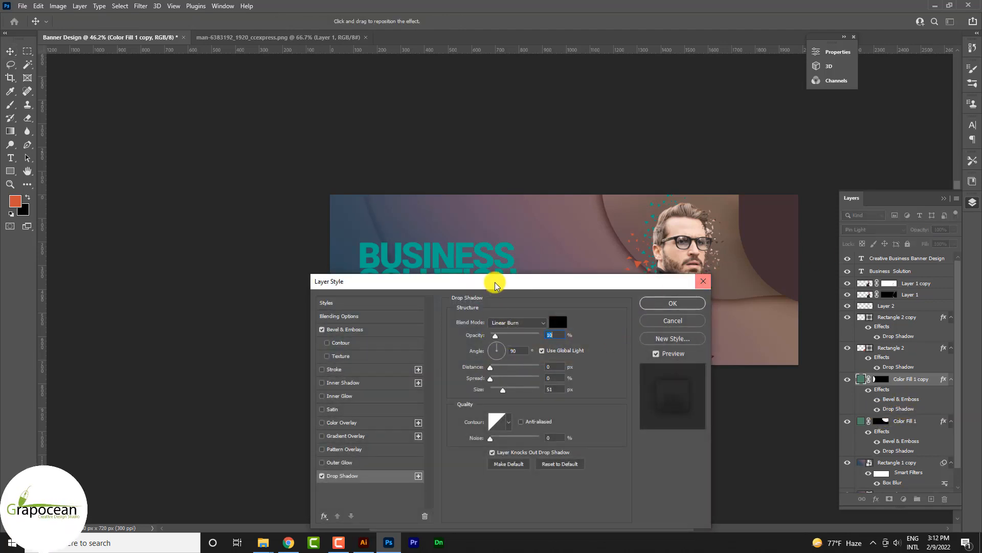
pyautogui.moveTo(495, 285); pyautogui.dragTo(406, 368)
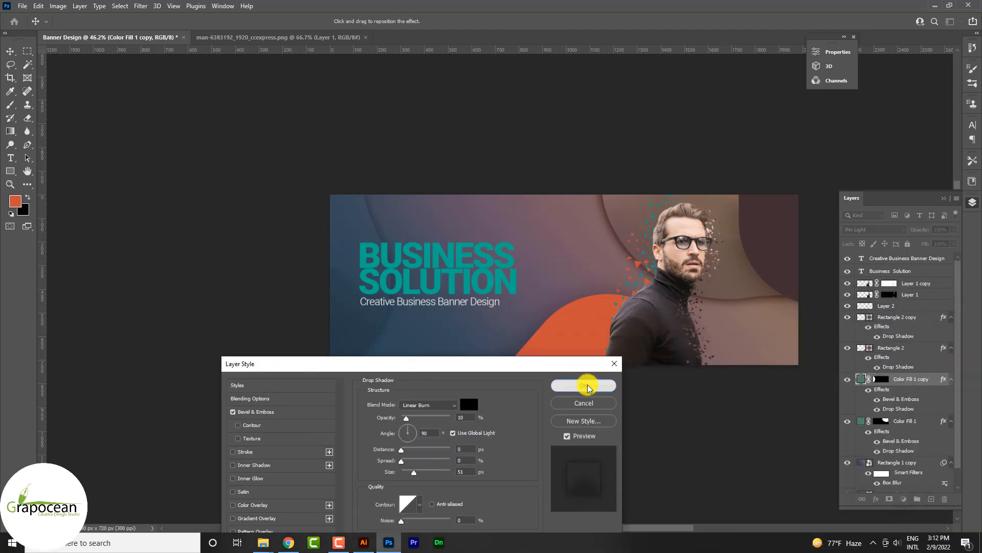
pyautogui.click(584, 386)
# Set the word SOLUTION in the title to 22.37 pt and recolor it with the orange shape's color.
pyautogui.scroll(3, 487, 277)
pyautogui.doubleClick(531, 277)
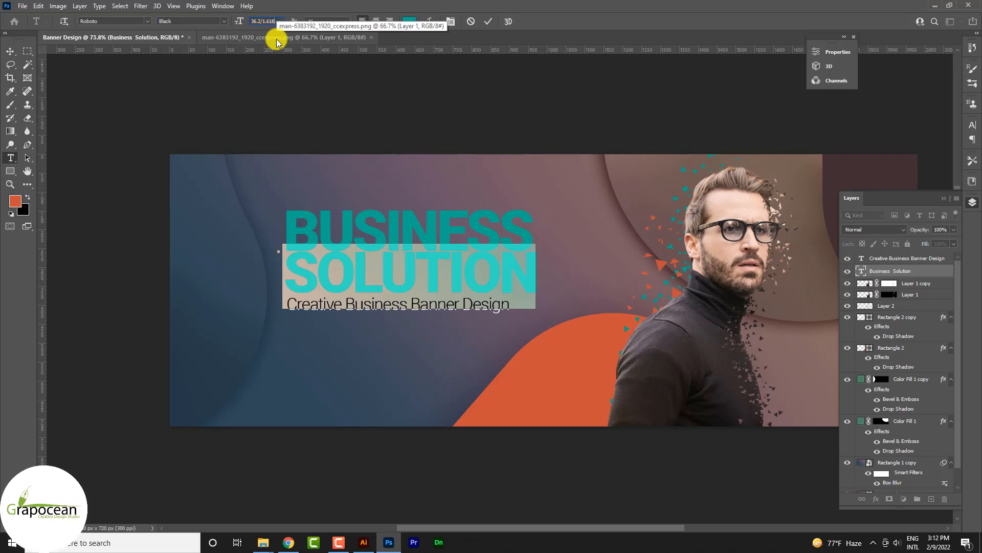
pyautogui.press('Return')
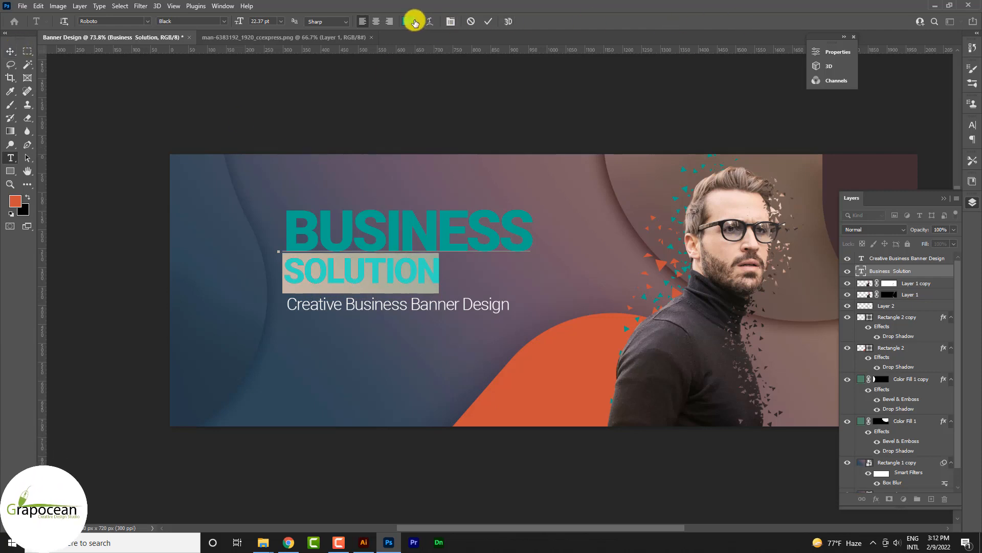
pyautogui.click(414, 22)
pyautogui.click(552, 353)
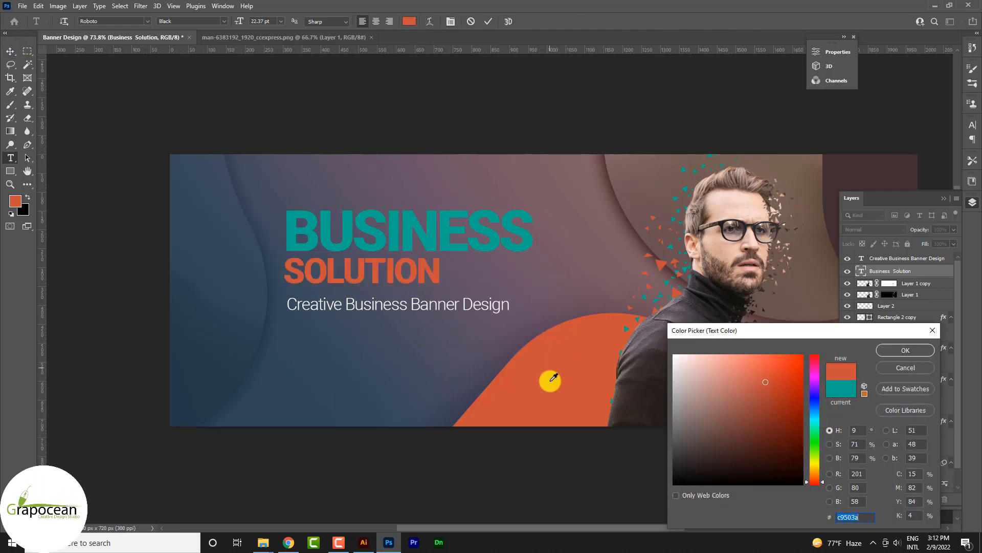
pyautogui.click(882, 349)
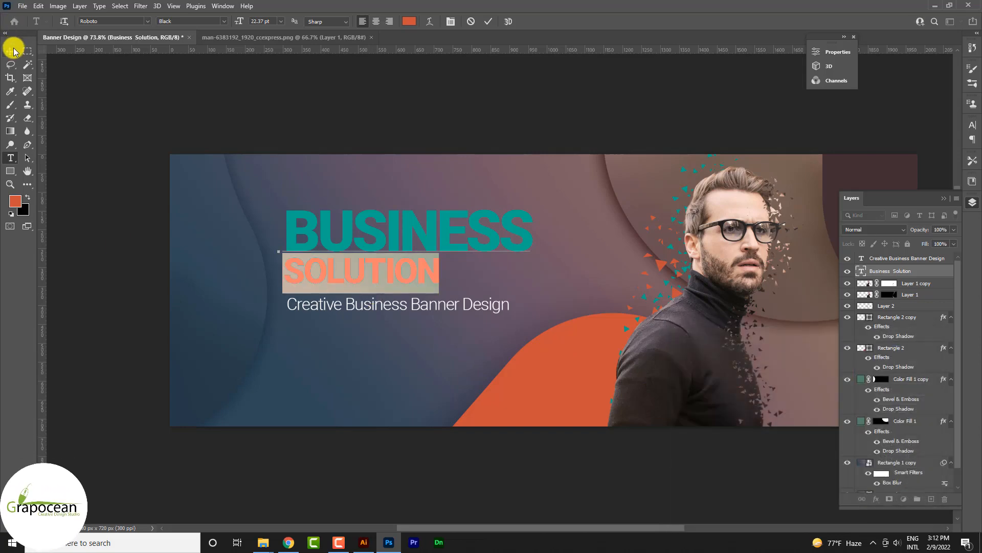
pyautogui.click(11, 51)
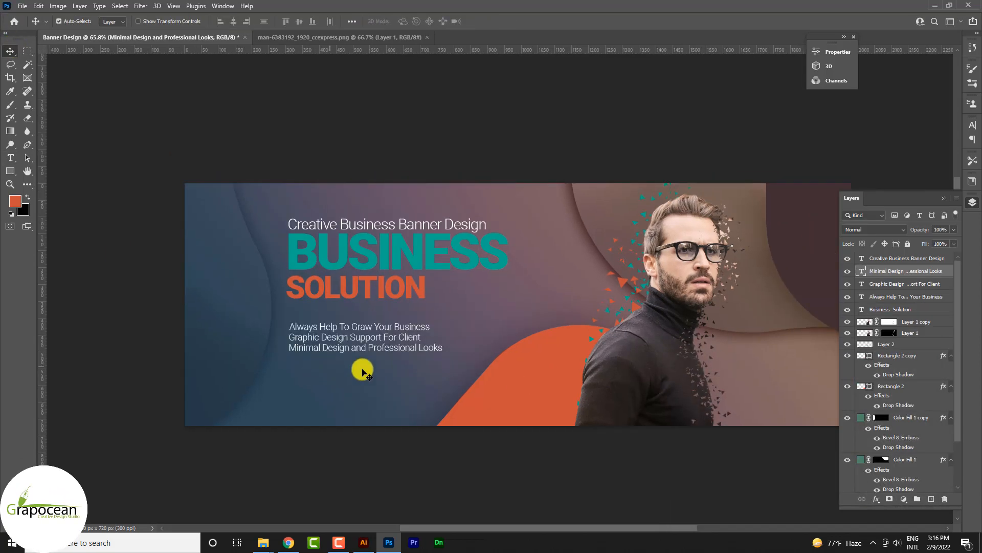
pyautogui.scroll(5, 362, 371)
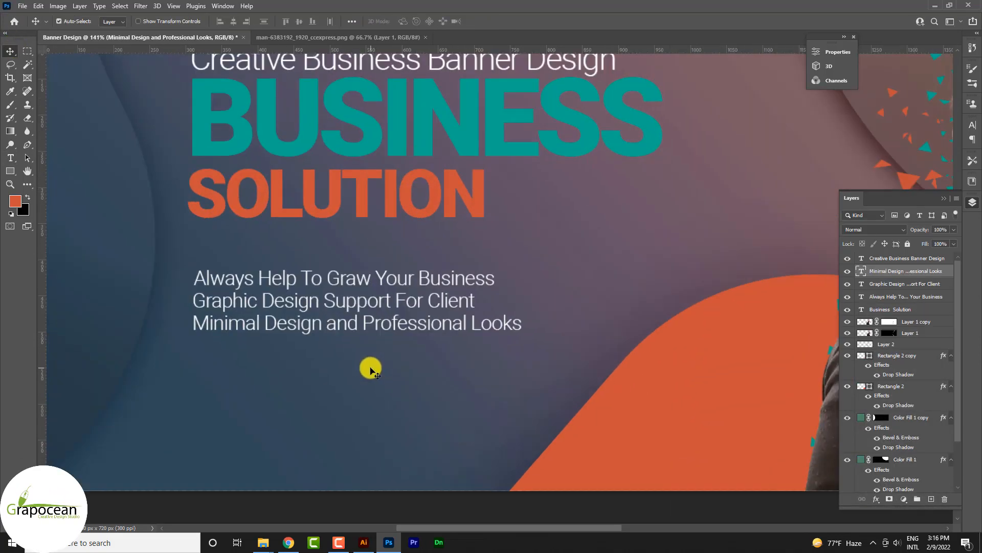
pyautogui.click(920, 286)
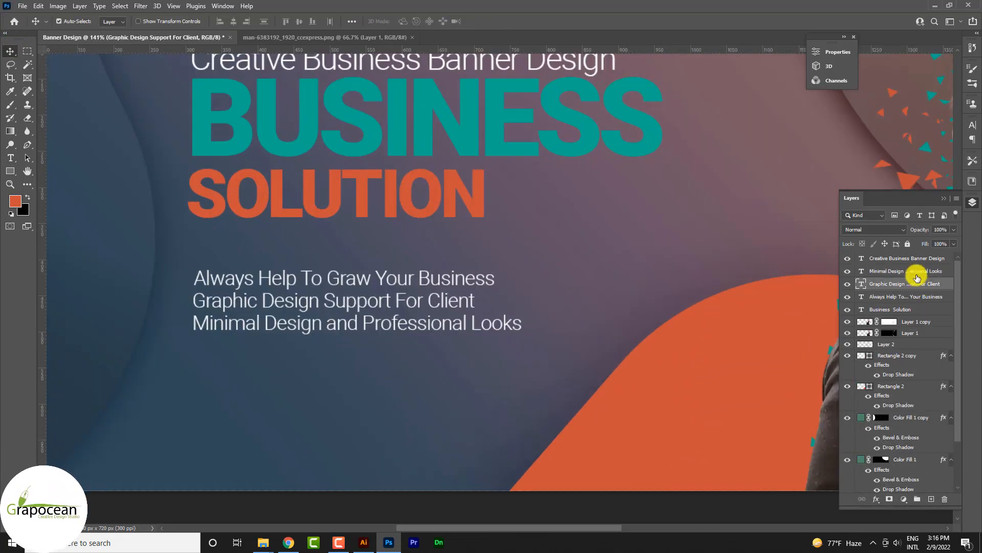
pyautogui.keyDown('shift'); pyautogui.click(919, 259); pyautogui.keyUp('shift')
pyautogui.hotkey('ctrl', 't')
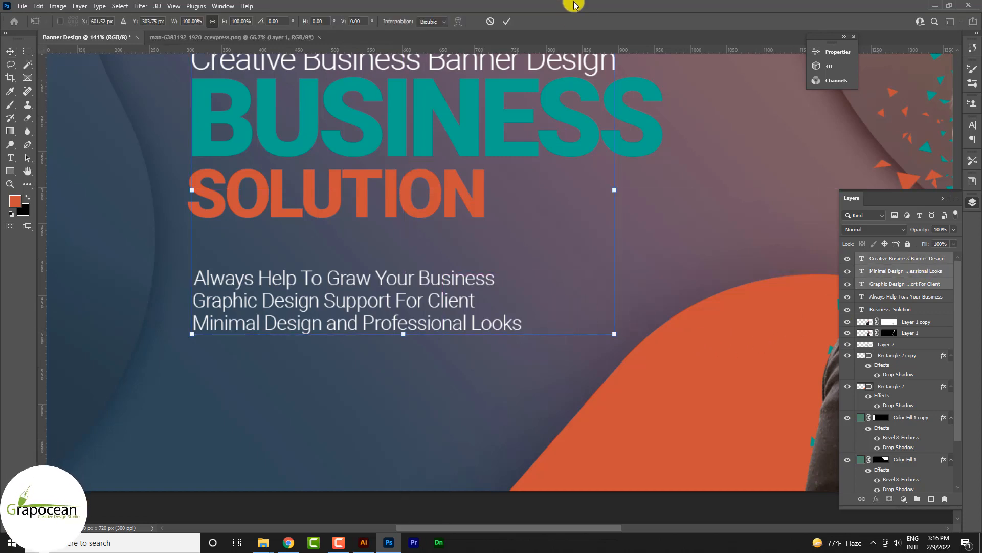
pyautogui.click(508, 21)
# Scale the three small text lines below the title to 68.71% and align them with the subtitle's left edge.
pyautogui.click(928, 285)
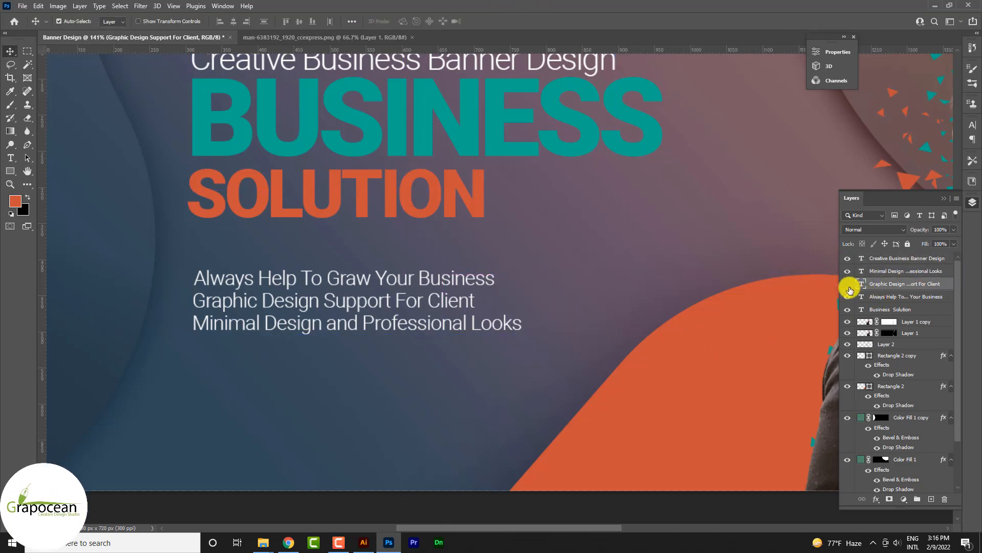
pyautogui.keyDown('ctrl'); pyautogui.click(929, 287); pyautogui.keyUp('ctrl')
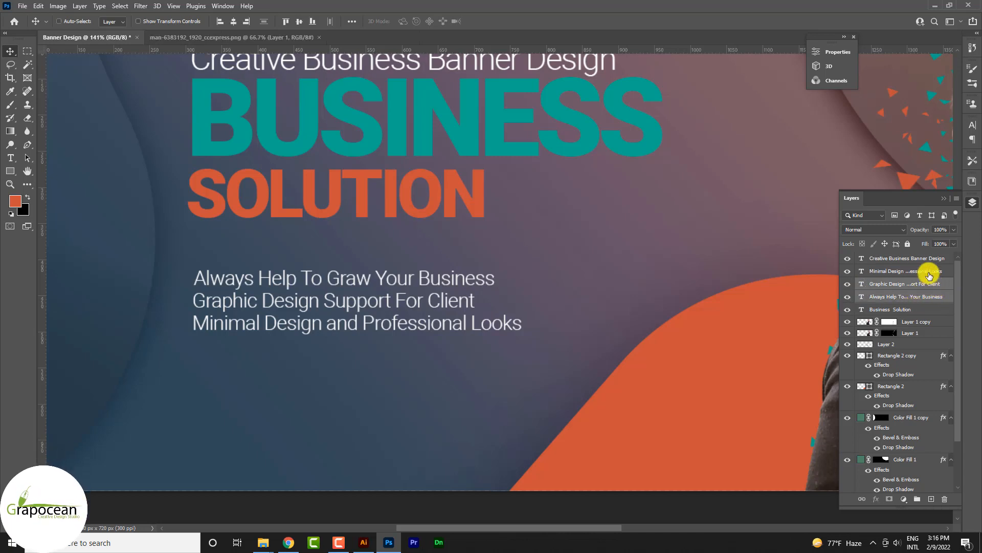
pyautogui.hotkey('ctrl', 't')
pyautogui.moveTo(523, 330); pyautogui.dragTo(470, 337)
pyautogui.moveTo(362, 305); pyautogui.dragTo(310, 320)
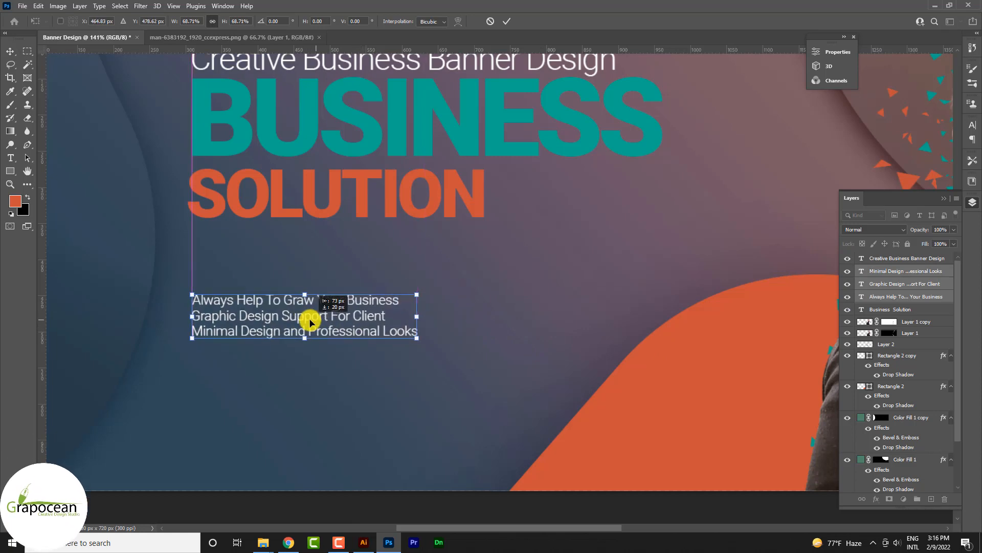
pyautogui.click(507, 21)
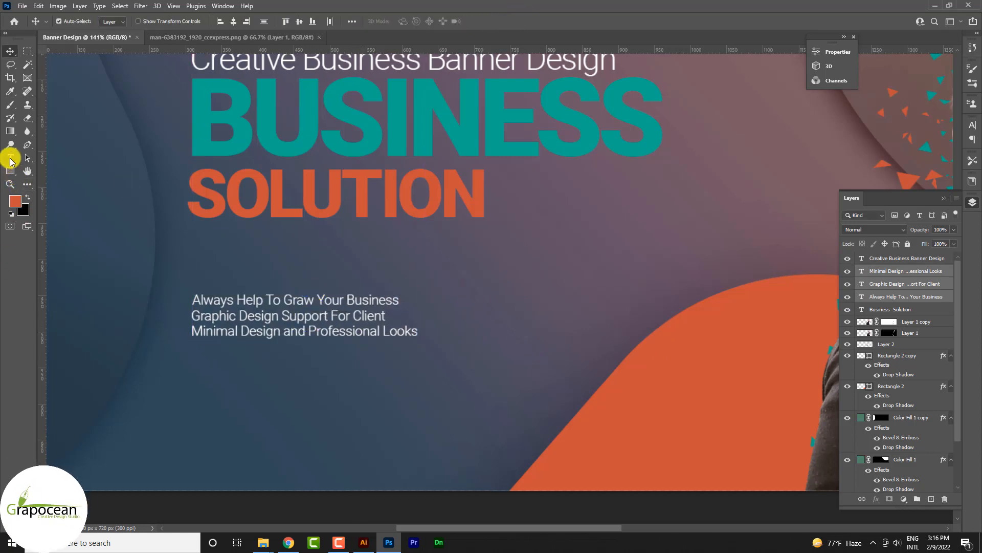
# Change the font style of the three small text lines to Roboto Thin.
pyautogui.click(10, 159)
pyautogui.click(224, 22)
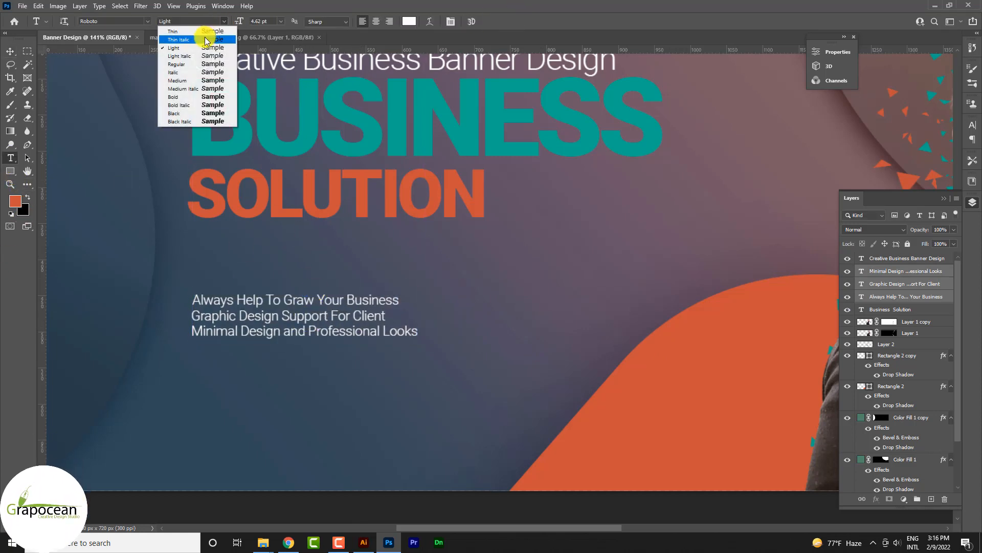
pyautogui.click(202, 31)
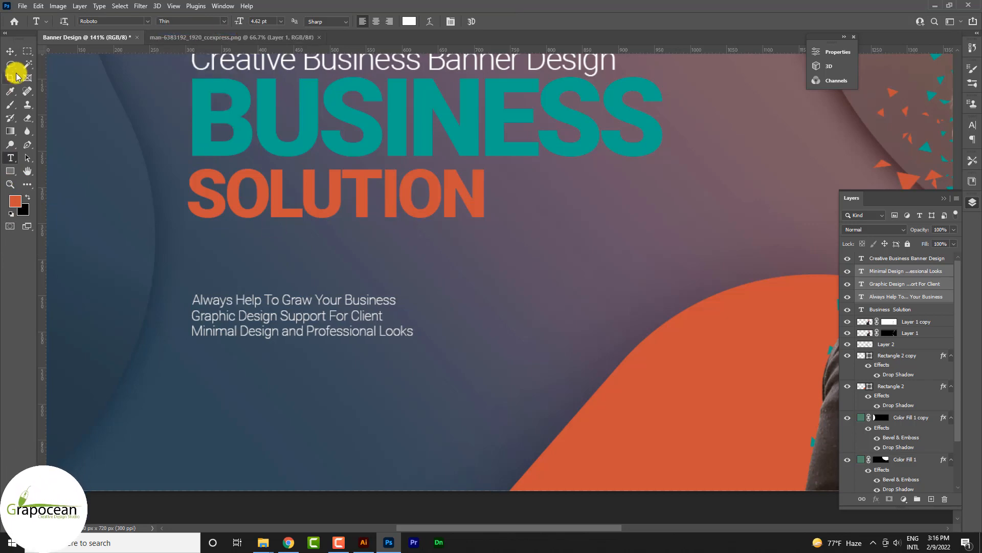
pyautogui.click(11, 51)
# Open check-40319_1280.png and bring its green check mark into the Banner Design document.
pyautogui.scroll(-3, 450, 380)
pyautogui.scroll(4, 263, 211)
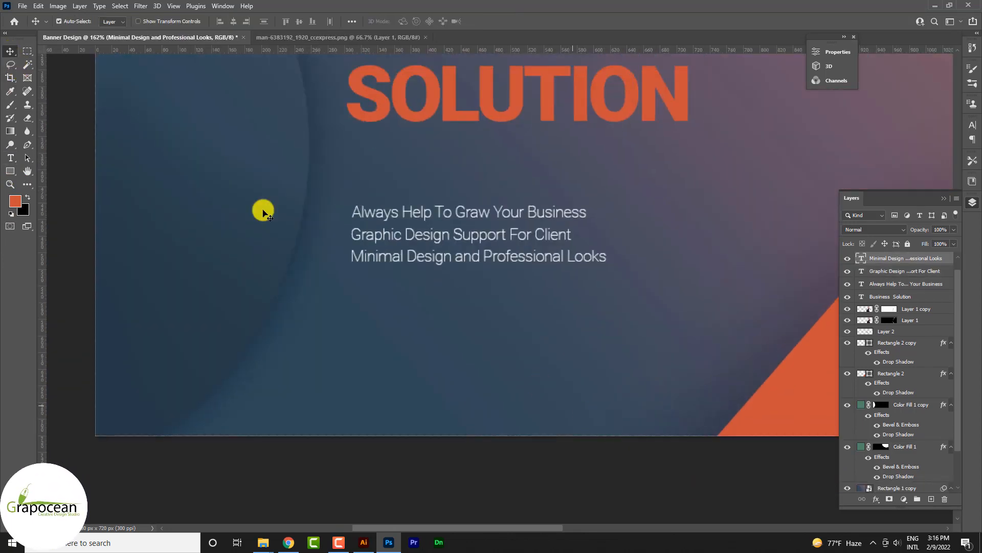
pyautogui.click(23, 6)
pyautogui.click(31, 26)
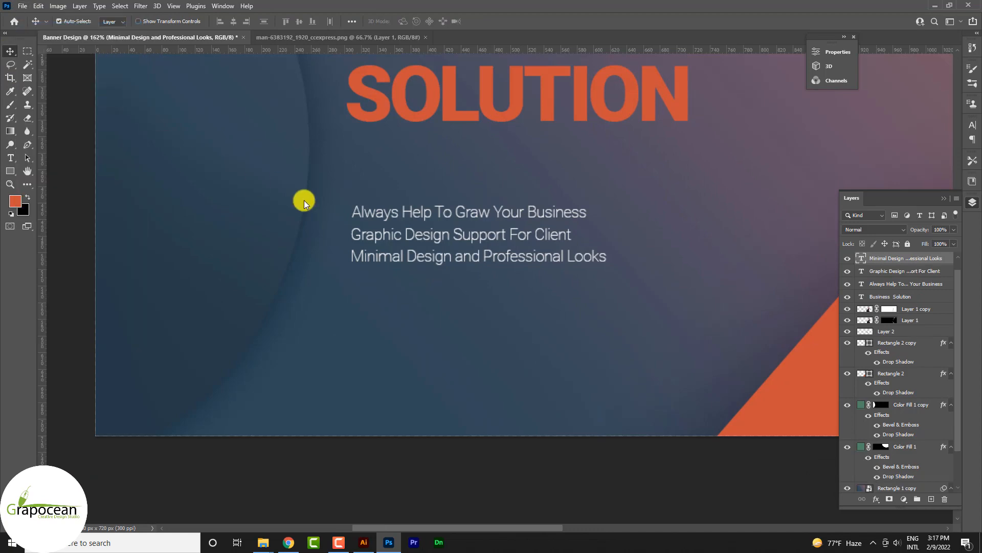
pyautogui.click(424, 315)
pyautogui.click(699, 464)
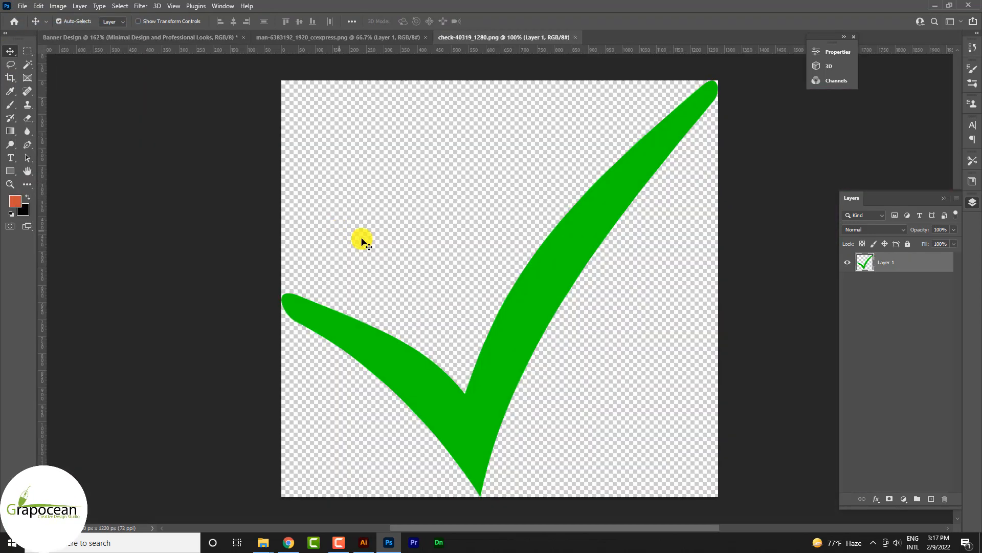
pyautogui.moveTo(519, 275); pyautogui.dragTo(299, 312)
# Scale the check mark to 2.27% and place one copy in front of each of the three small text lines.
pyautogui.hotkey('ctrl', 't')
pyautogui.hotkey('ctrl', '0')
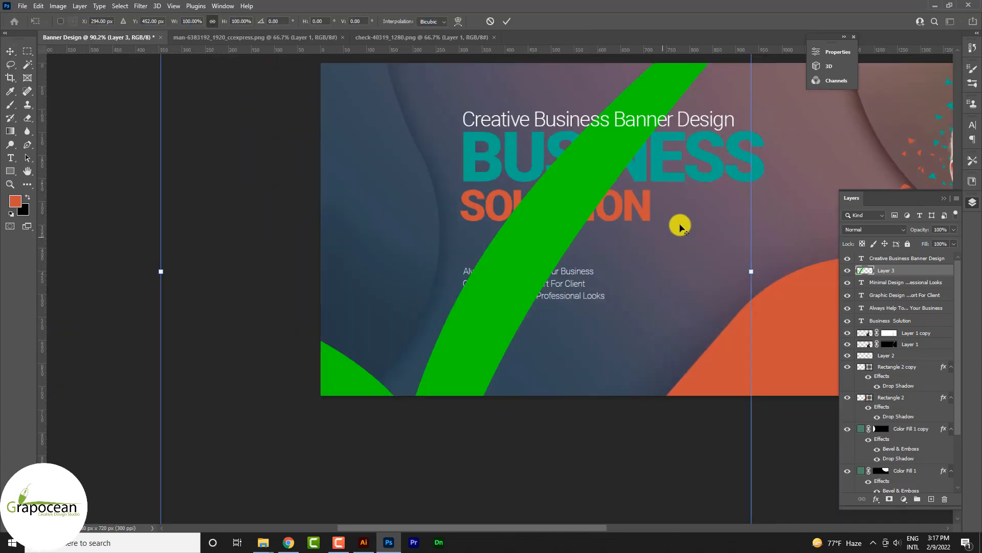
pyautogui.scroll(-3, 755, 264)
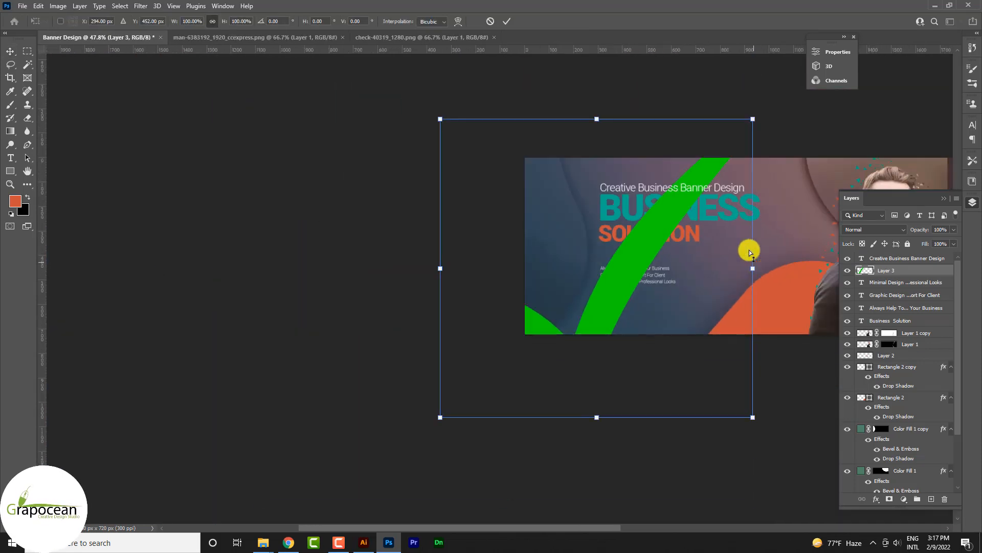
pyautogui.moveTo(756, 120); pyautogui.dragTo(618, 276)
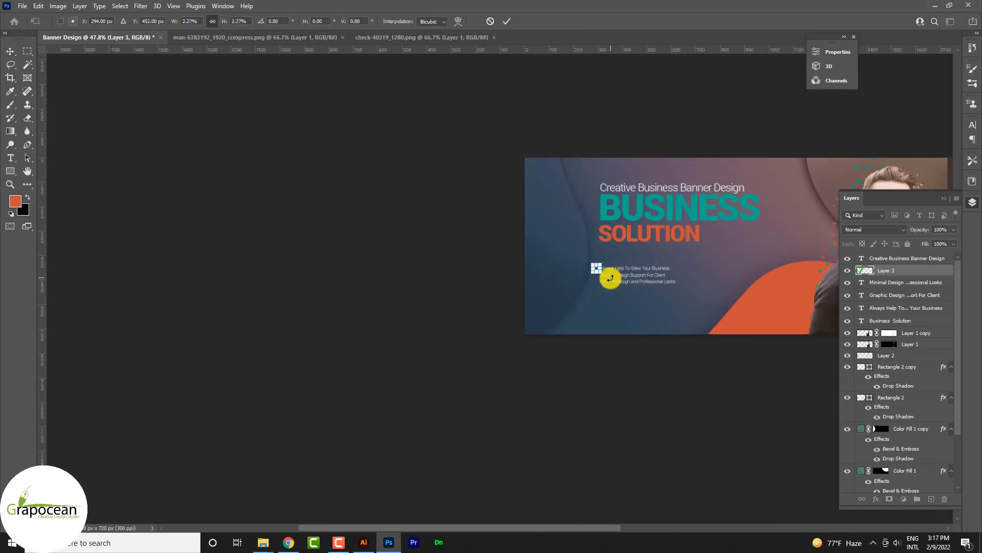
pyautogui.scroll(10, 610, 278)
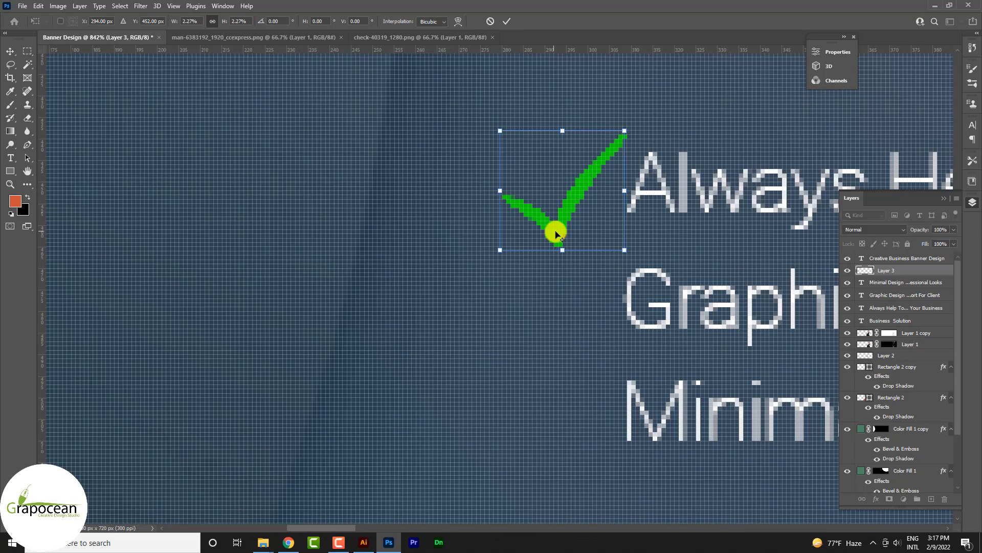
pyautogui.moveTo(558, 230); pyautogui.dragTo(574, 435)
pyautogui.click(510, 21)
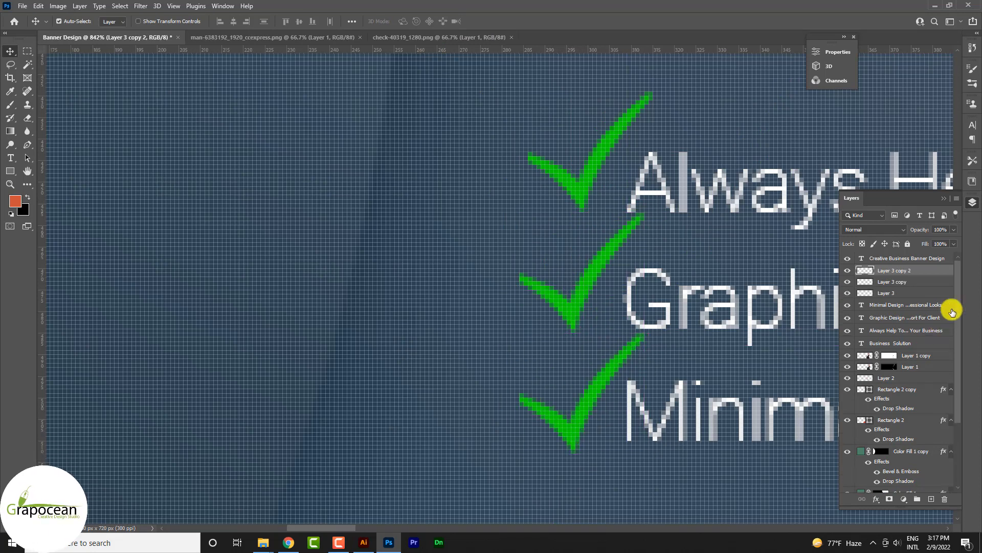
# Scale the three check marks together to about half size, keeping them just left of the small text lines.
pyautogui.keyDown('shift'); pyautogui.click(919, 293); pyautogui.keyUp('shift')
pyautogui.hotkey('ctrl', 't')
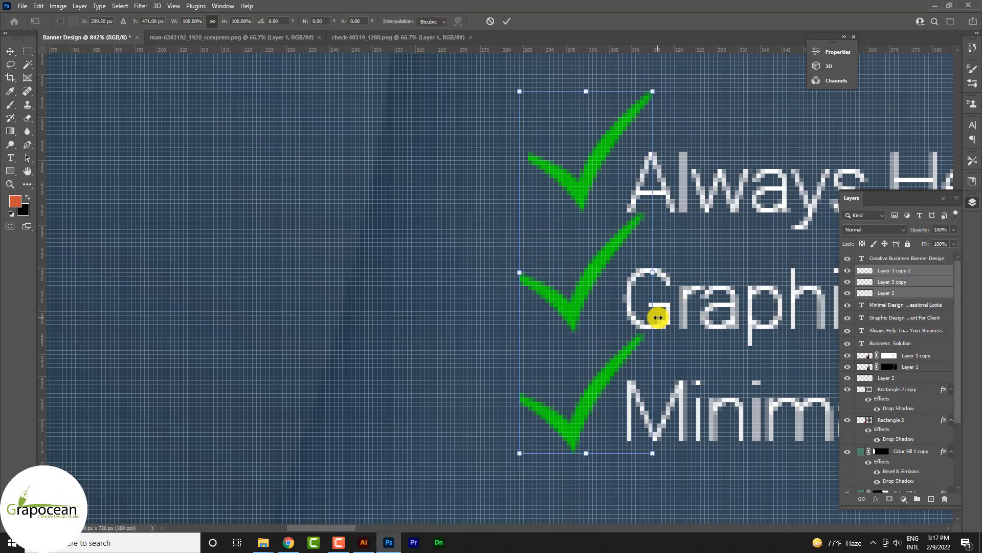
pyautogui.moveTo(645, 442); pyautogui.dragTo(545, 389)
pyautogui.press('Return')
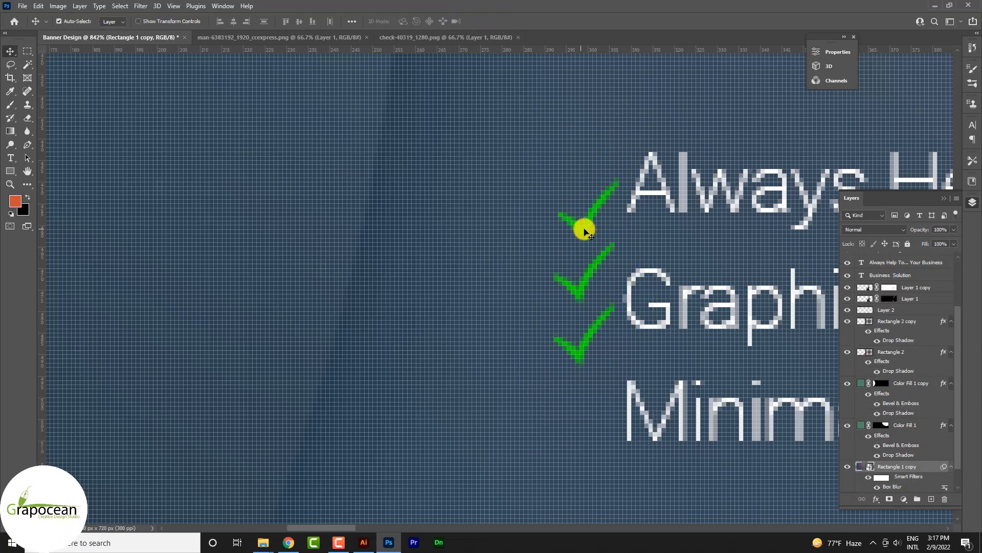
# Move the three green check marks so each lines up directly in front of its own small text line.
pyautogui.moveTo(583, 225); pyautogui.dragTo(588, 197)
pyautogui.moveTo(588, 344); pyautogui.dragTo(585, 404)
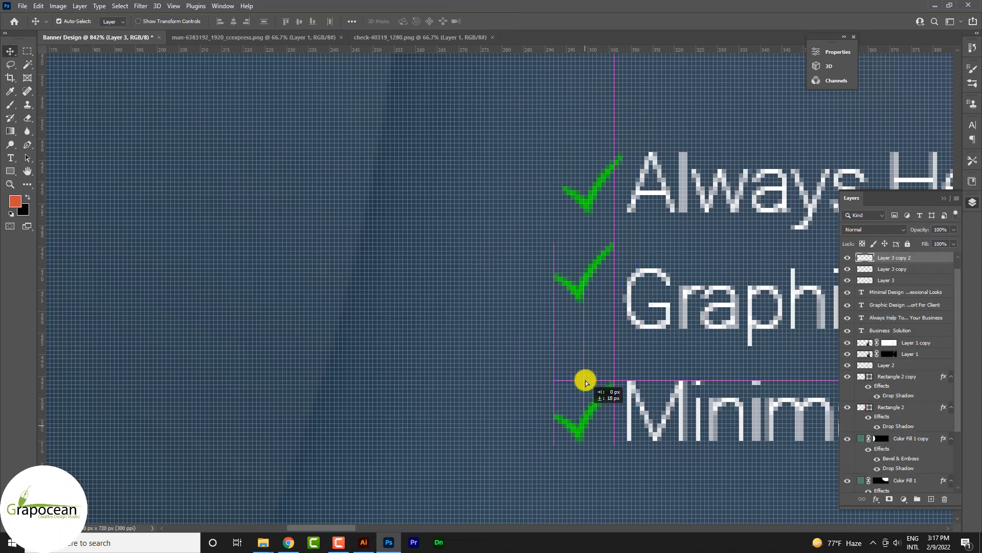
pyautogui.moveTo(584, 295); pyautogui.dragTo(592, 319)
pyautogui.click(595, 413)
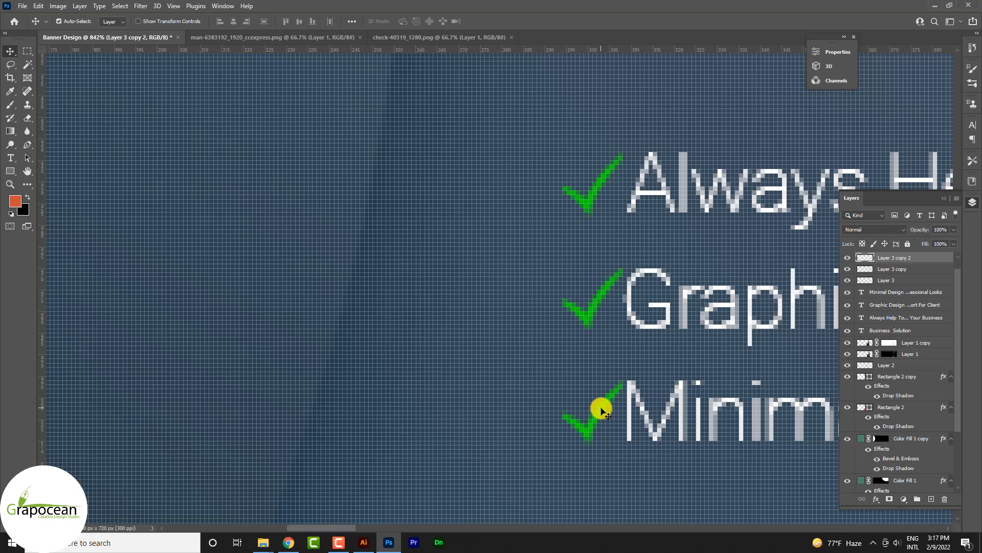
pyautogui.scroll(-5, 497, 336)
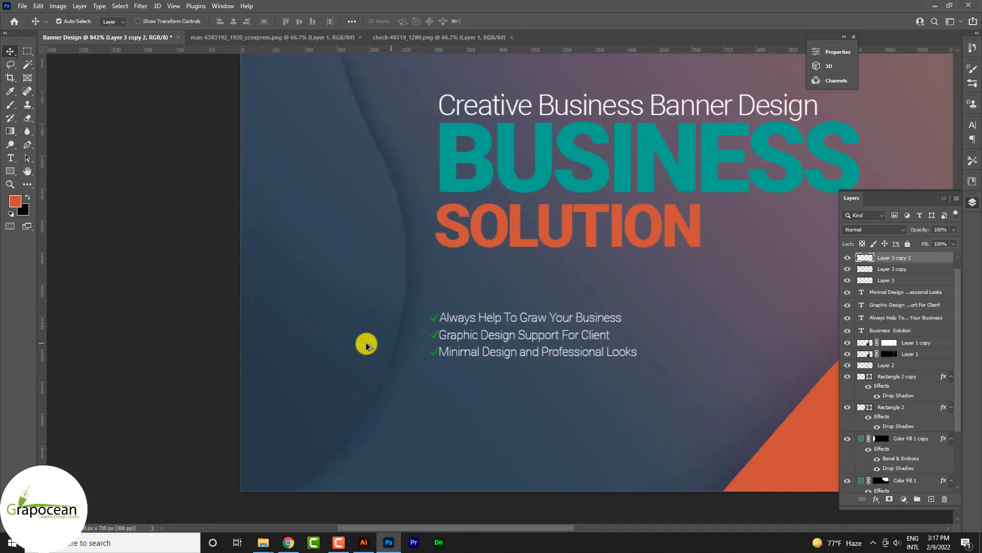
pyautogui.scroll(-5, 366, 346)
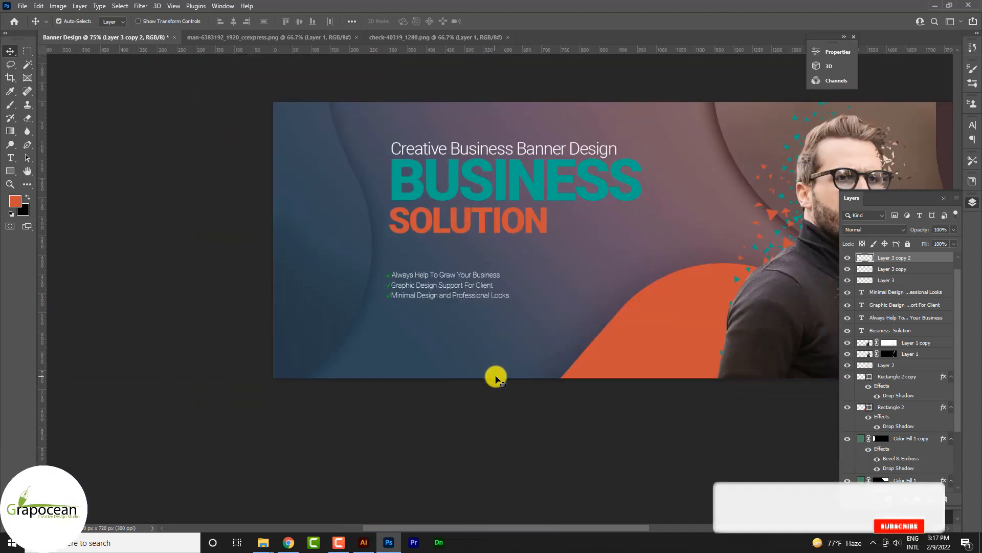
pyautogui.scroll(-3, 483, 366)
pyautogui.scroll(2, 454, 266)
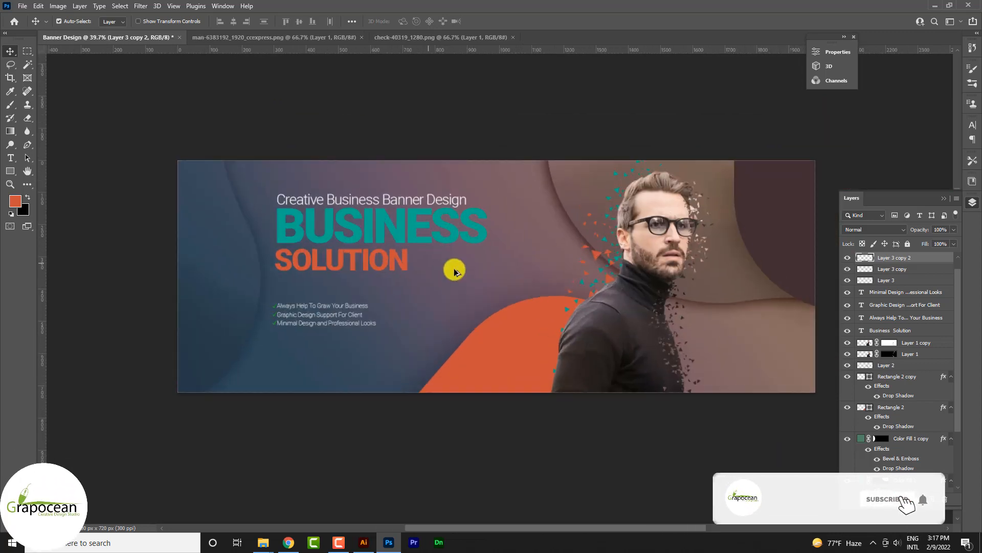
# Add a Bevel & Emboss layer style to the BUSINESS SOLUTION title text.
pyautogui.click(460, 235)
pyautogui.rightClick(915, 330)
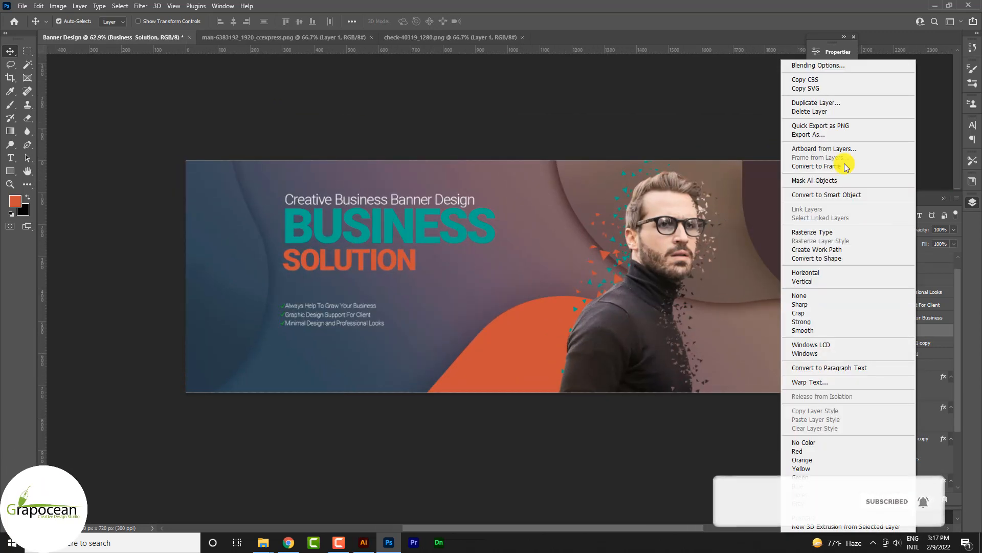
pyautogui.click(829, 65)
pyautogui.click(302, 331)
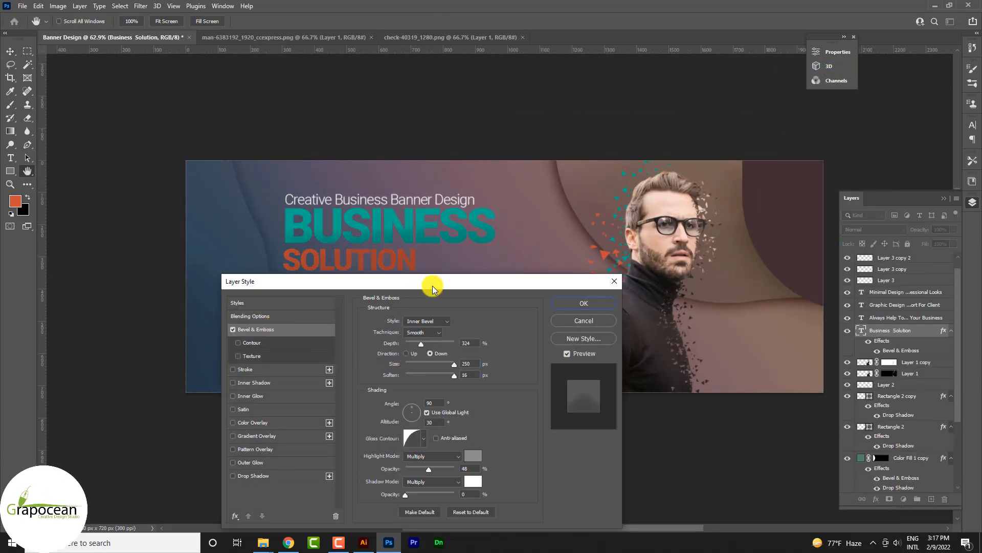
pyautogui.moveTo(434, 281); pyautogui.dragTo(776, 216)
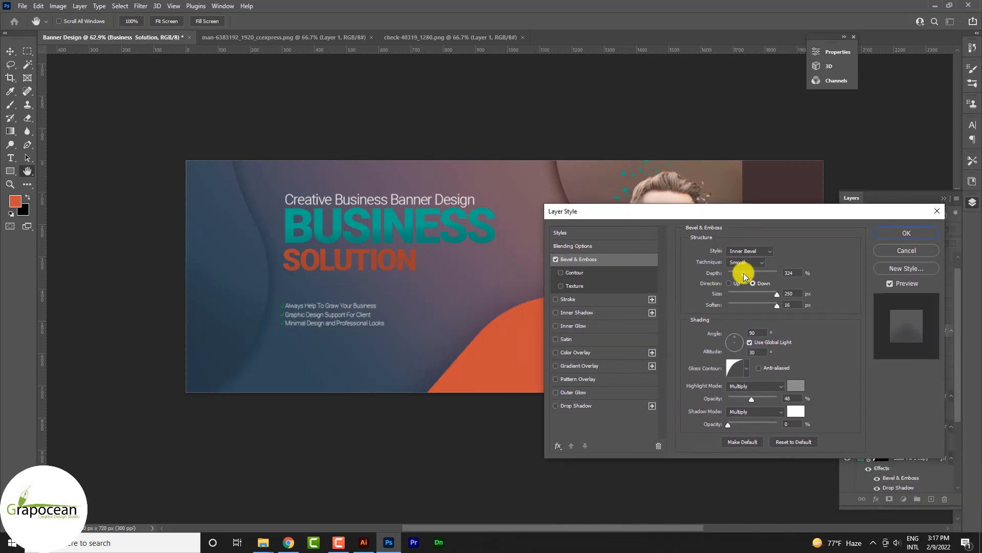
# Set the title's Bevel & Emboss depth to 886% with the inverted-cone gloss contour, and apply the style.
pyautogui.moveTo(777, 274); pyautogui.dragTo(770, 275)
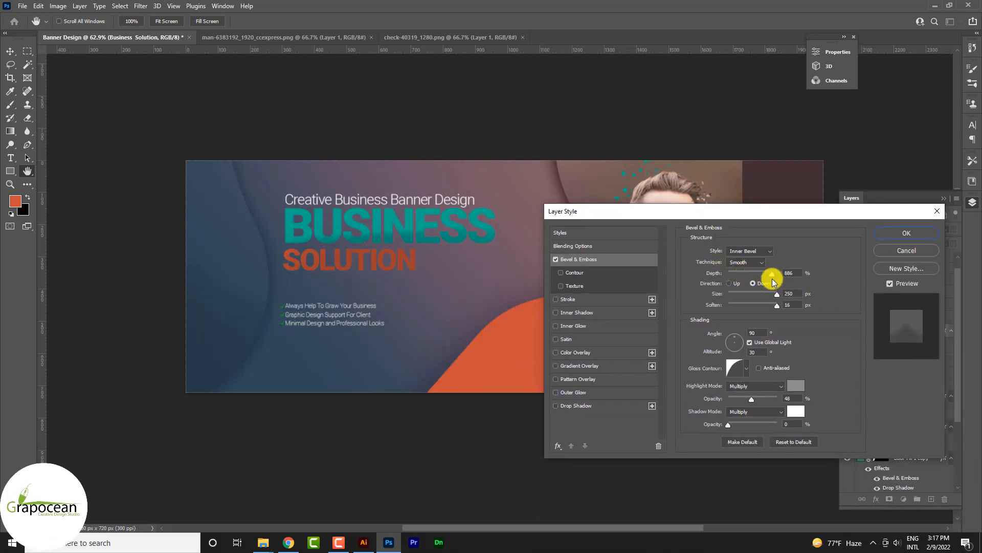
pyautogui.click(746, 368)
pyautogui.click(717, 392)
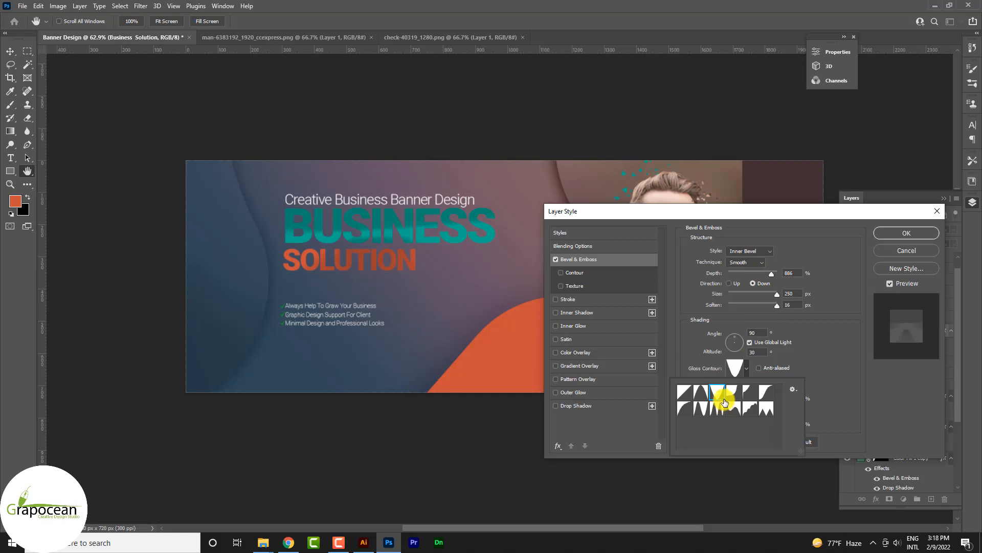
pyautogui.moveTo(777, 306); pyautogui.dragTo(701, 307)
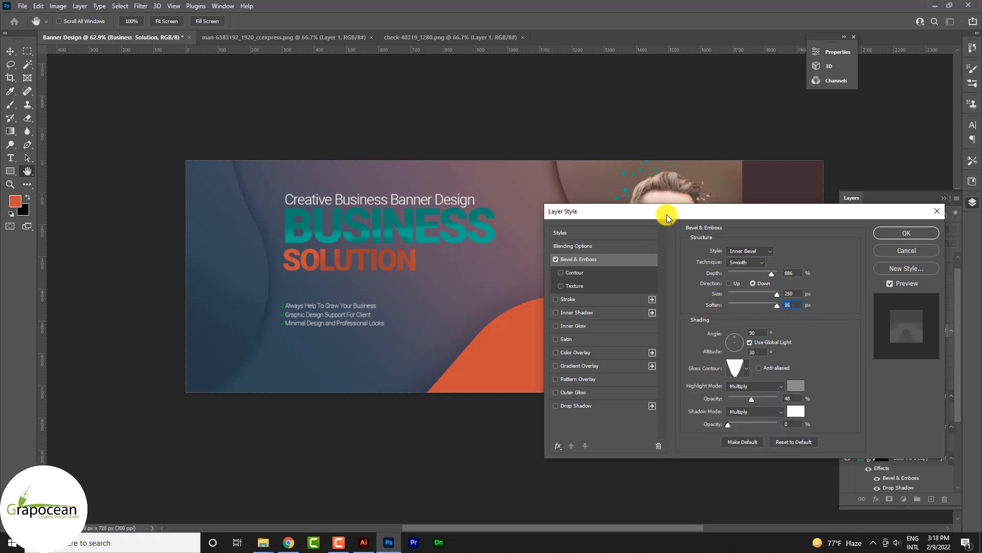
pyautogui.moveTo(666, 217); pyautogui.dragTo(394, 379)
pyautogui.click(640, 398)
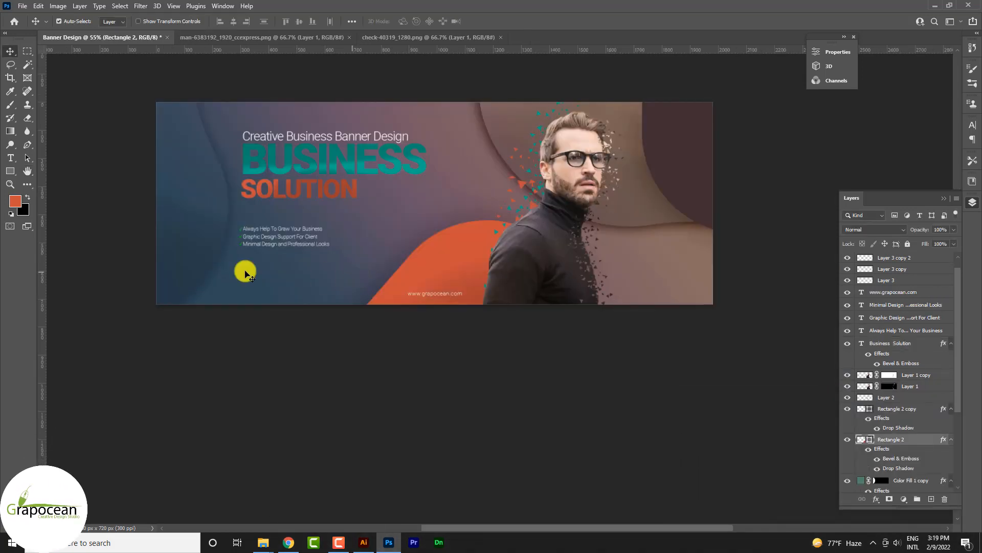
# Draw a closed curved shape with the Pen tool over the banner's lower-left corner, extending past the canvas edges.
pyautogui.click(27, 144)
pyautogui.click(166, 192)
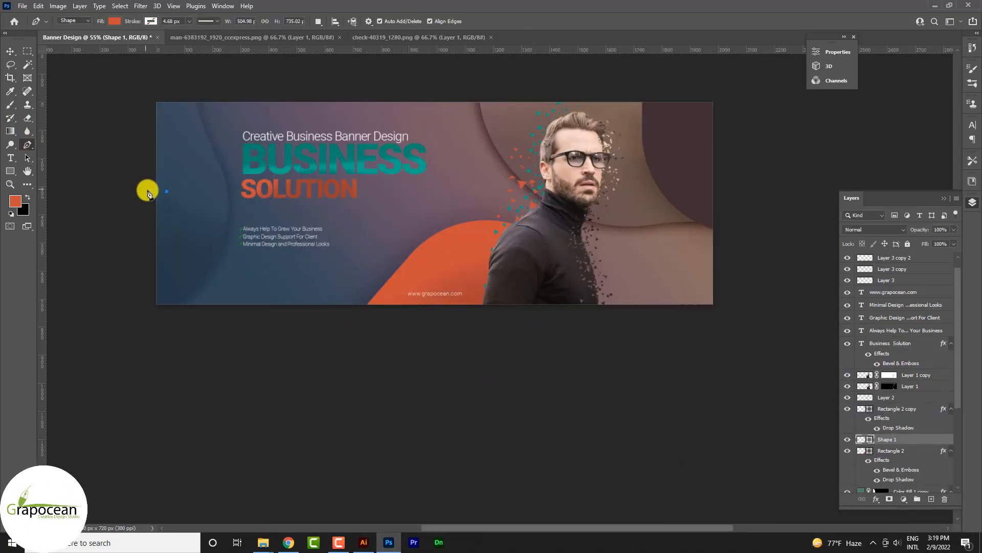
pyautogui.moveTo(233, 221); pyautogui.dragTo(320, 348)
pyautogui.moveTo(276, 265)
pyautogui.mouseDown()
pyautogui.moveTo(259, 264)
pyautogui.moveTo(263, 255)
pyautogui.mouseUp()
pyautogui.moveTo(301, 340); pyautogui.dragTo(303, 338)
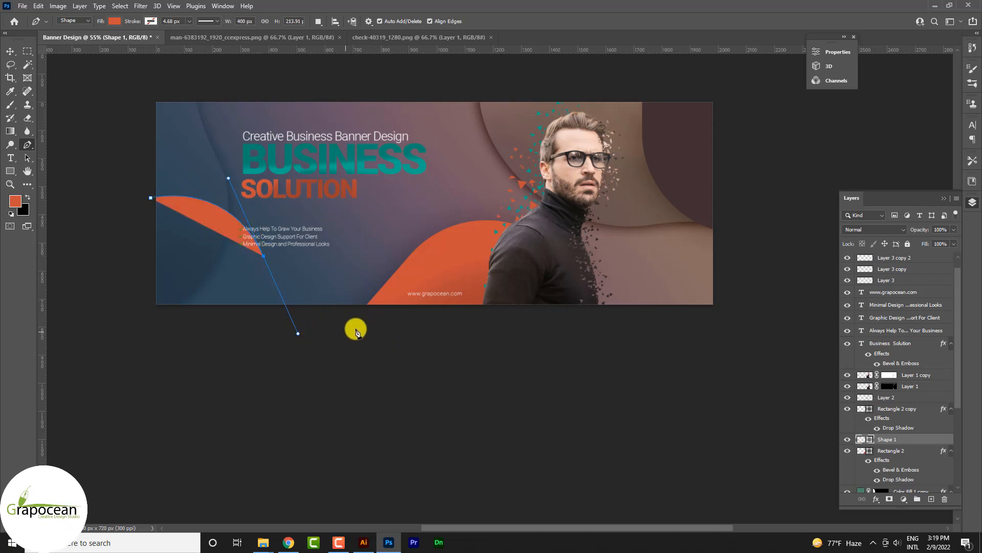
pyautogui.moveTo(361, 324); pyautogui.dragTo(142, 319)
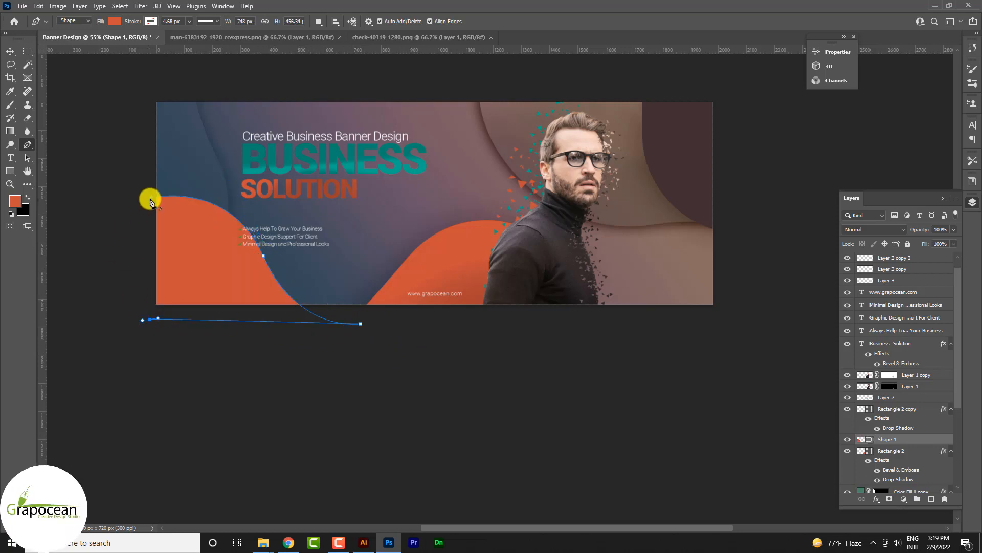
# Fill the lower-left curved shape with teal and set its blend mode to Color Dodge at 16% opacity.
pyautogui.click(109, 21)
pyautogui.click(72, 72)
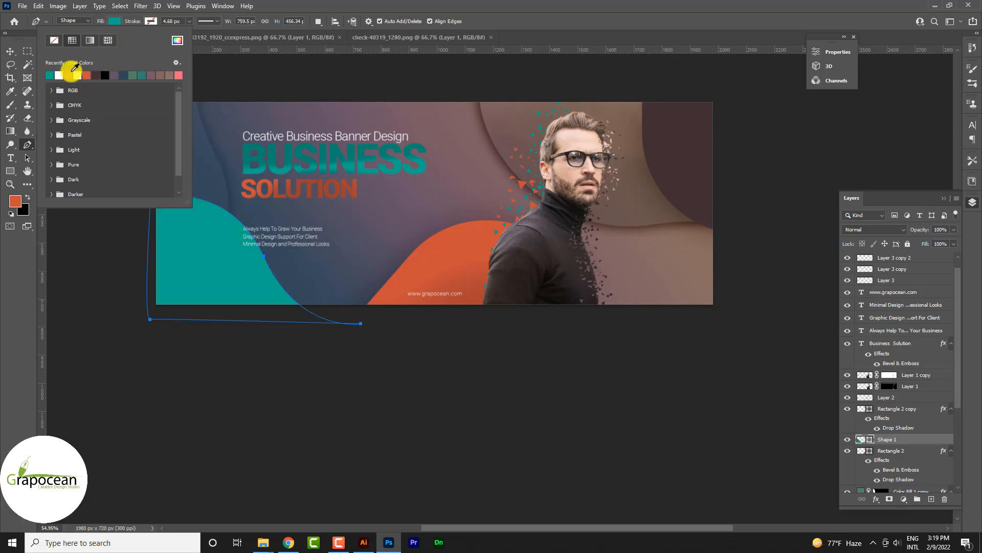
pyautogui.click(10, 51)
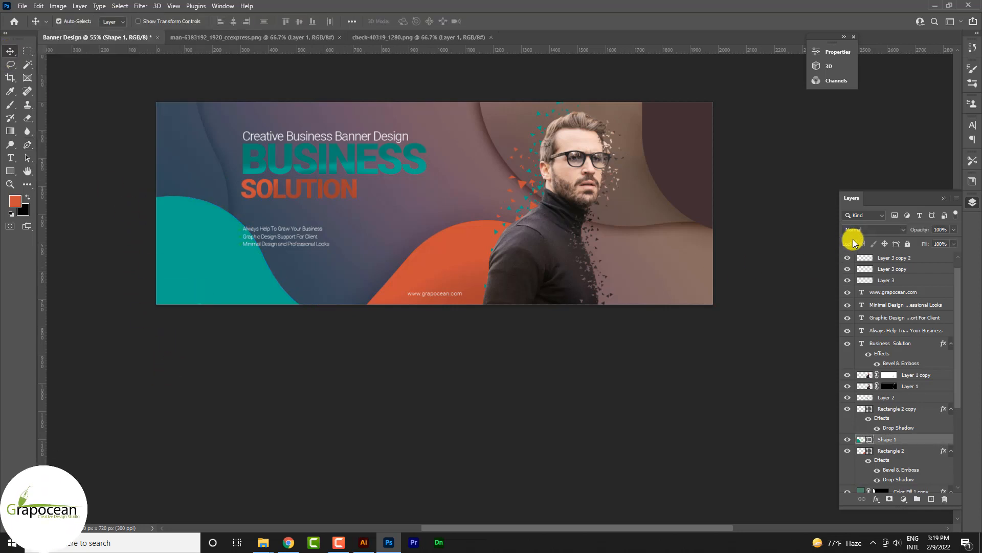
pyautogui.click(865, 229)
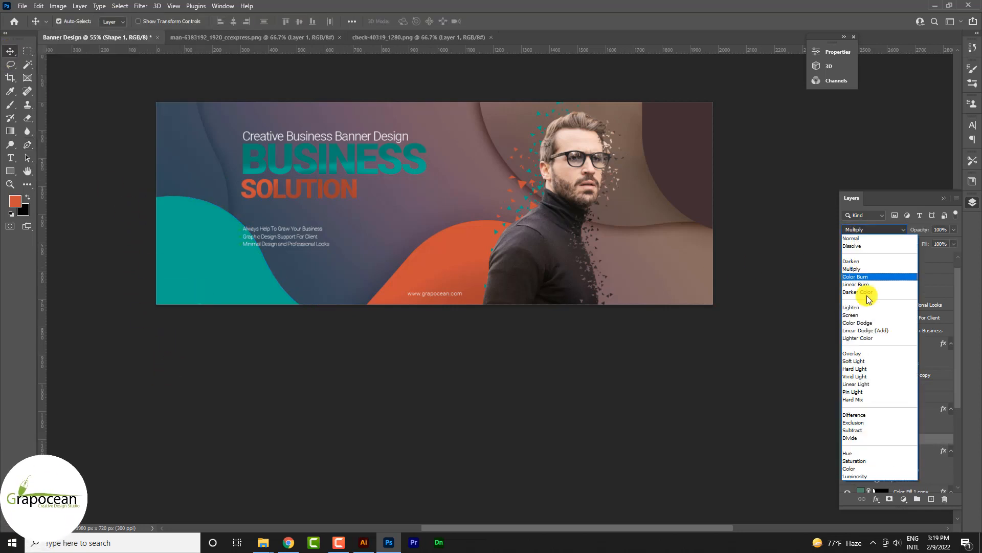
pyautogui.click(878, 323)
pyautogui.moveTo(953, 229); pyautogui.dragTo(915, 245)
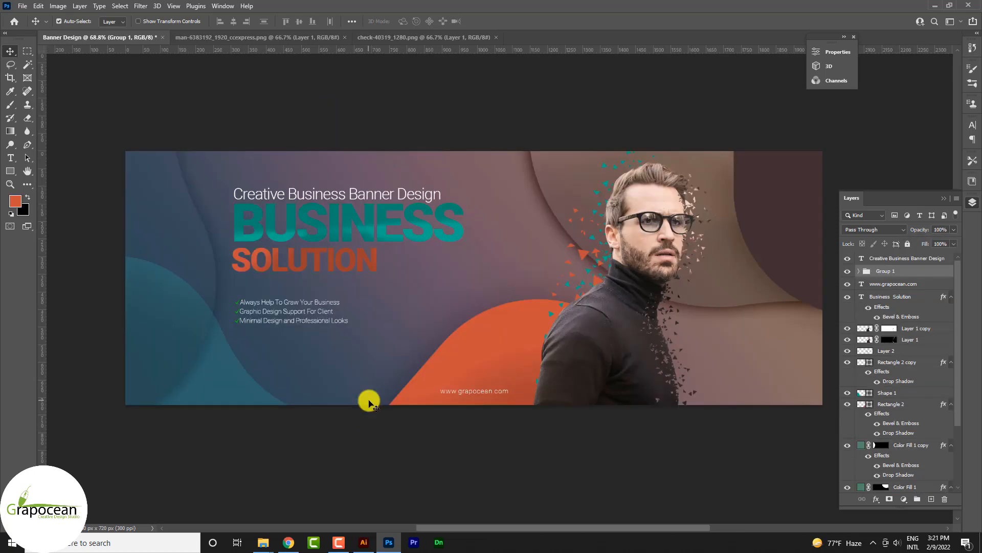
# Draw an orange rectangle about 130 × 51 px below the check-marked text lines and remove its stroke.
pyautogui.scroll(2, 285, 362)
pyautogui.click(15, 175)
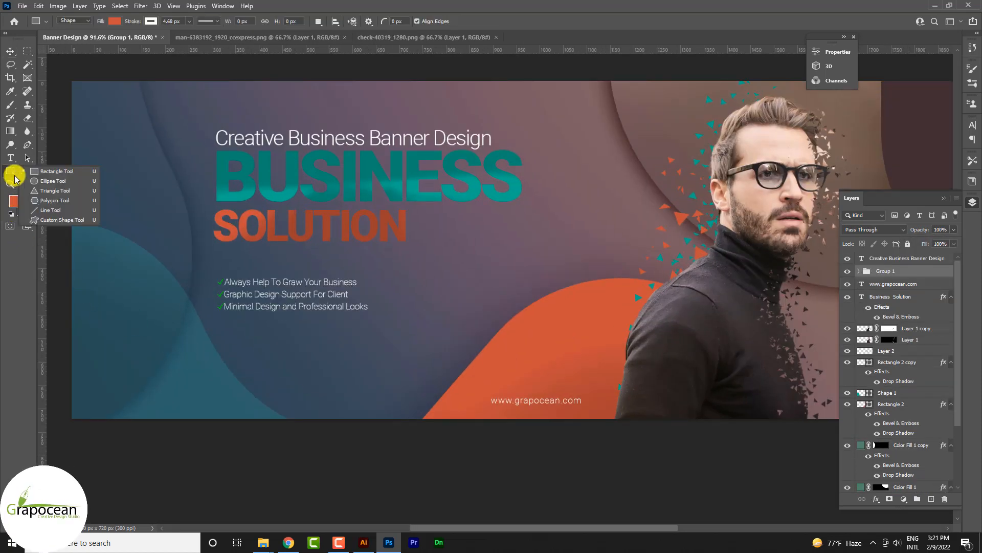
pyautogui.click(52, 175)
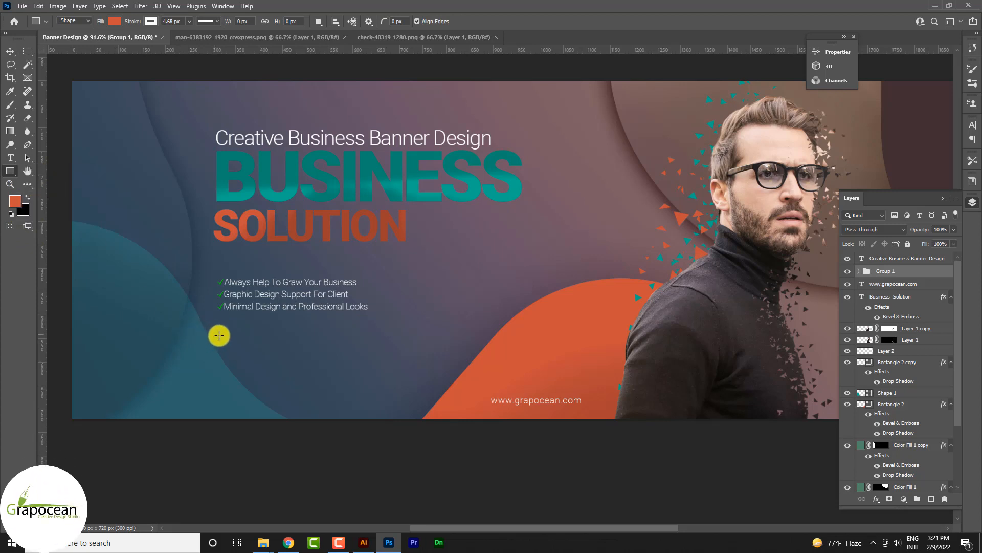
pyautogui.moveTo(217, 334); pyautogui.dragTo(287, 358)
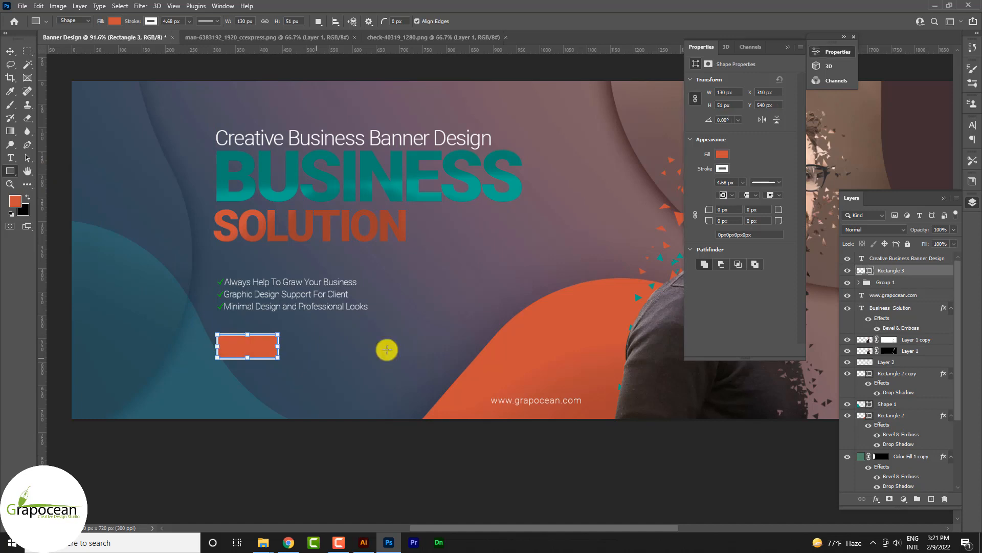
pyautogui.click(146, 21)
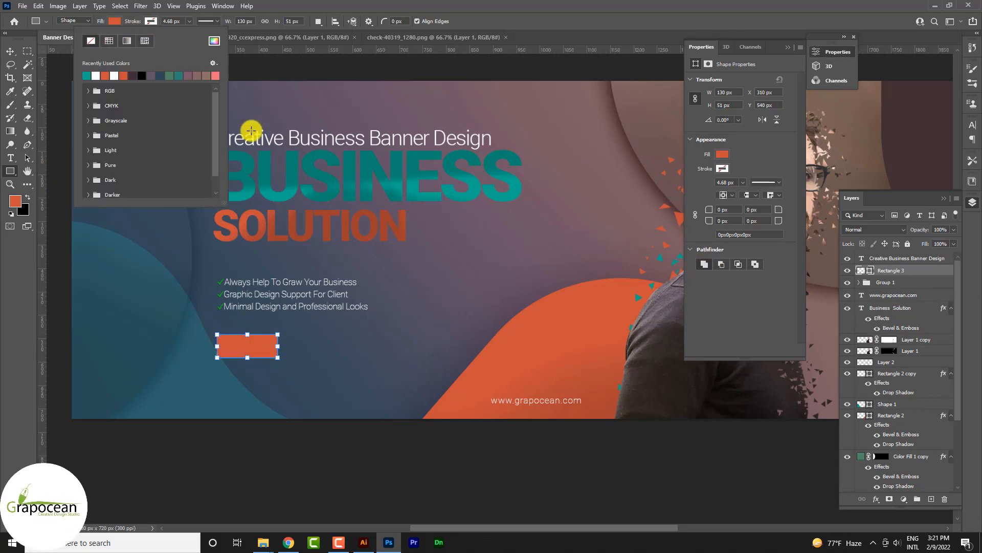
# Round all corners of the small orange rectangle to 25.5 px and nudge it to X 309, Y 543 px.
pyautogui.click(707, 213)
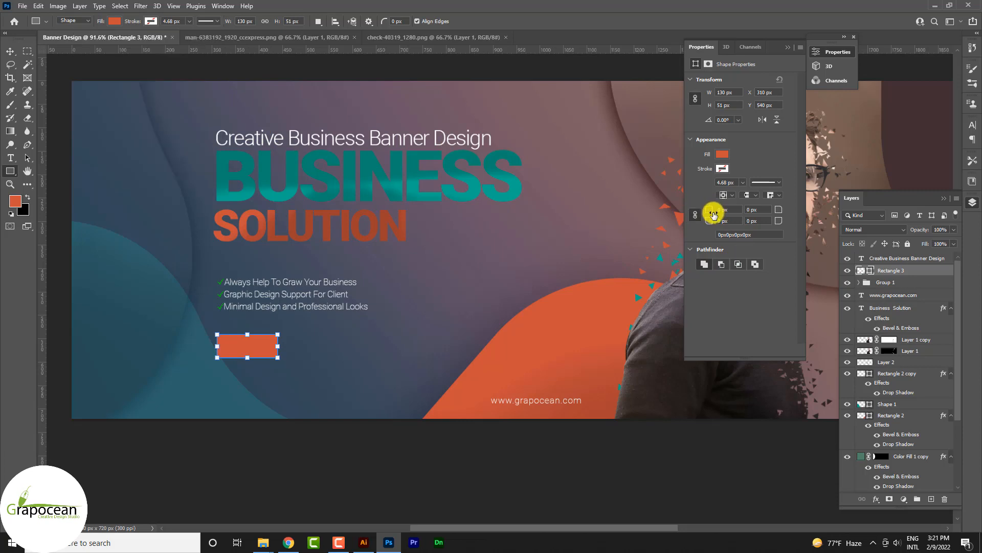
pyautogui.click(722, 214)
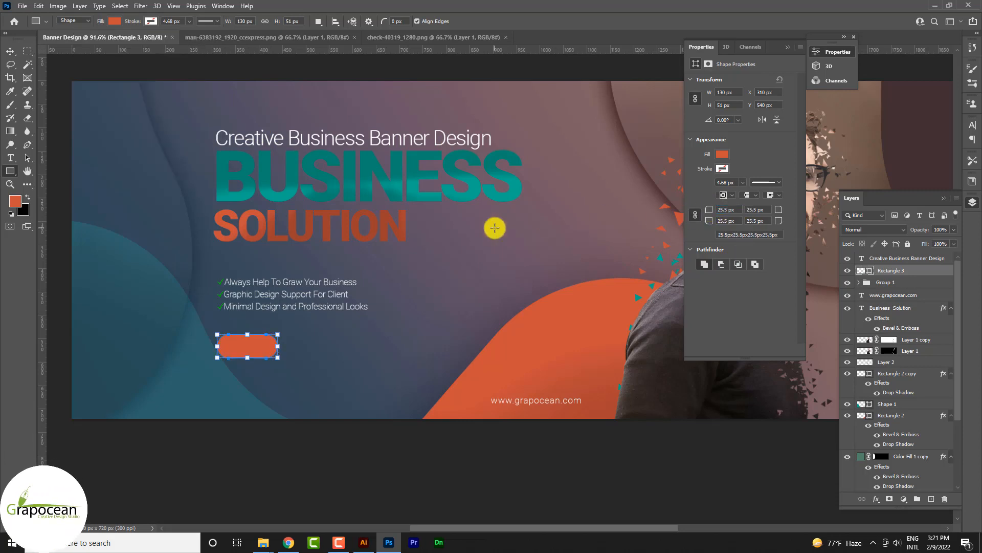
pyautogui.press('v')
pyautogui.moveTo(252, 350); pyautogui.dragTo(252, 351)
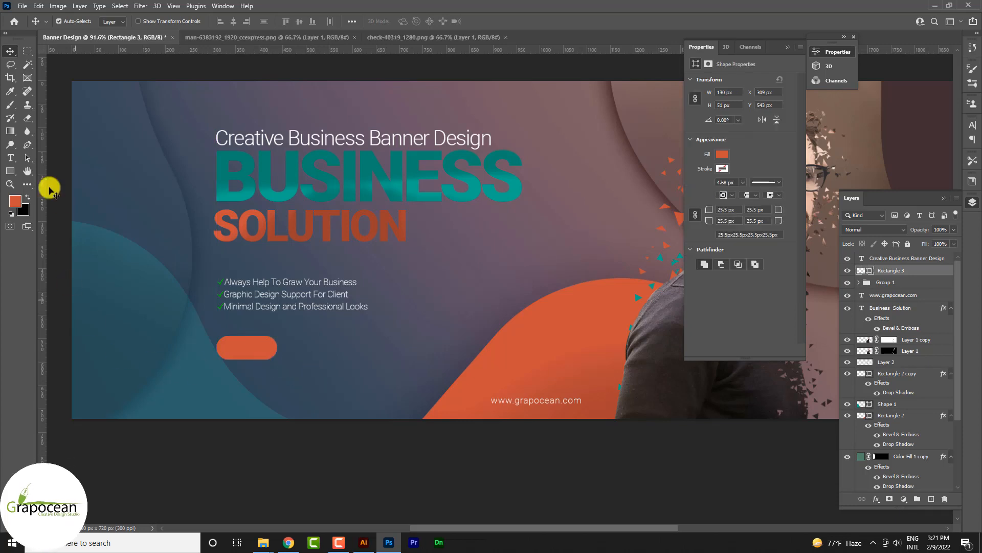
pyautogui.hotkey('ctrl', '-')
pyautogui.moveTo(236, 386); pyautogui.dragTo(220, 377)
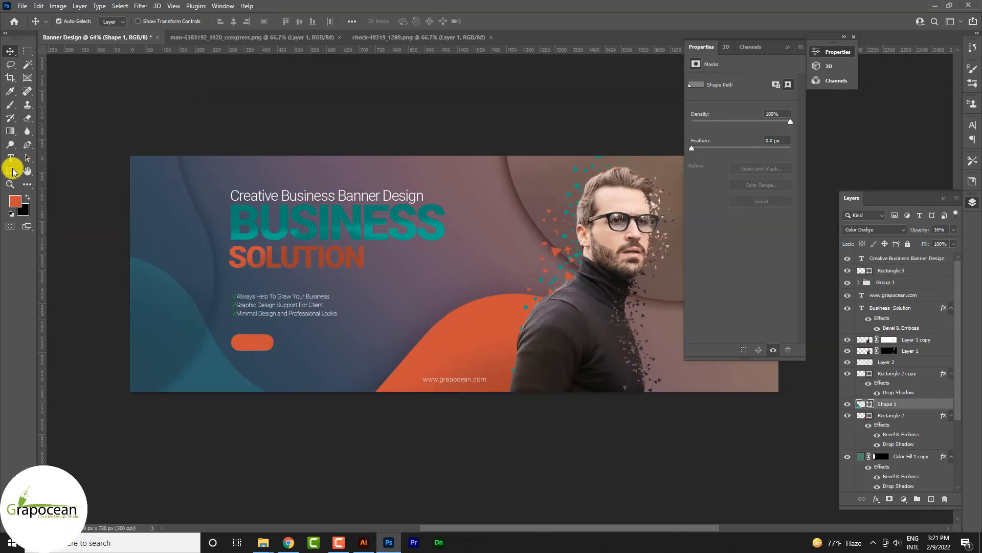
pyautogui.click(12, 170)
pyautogui.click(115, 21)
pyautogui.click(397, 487)
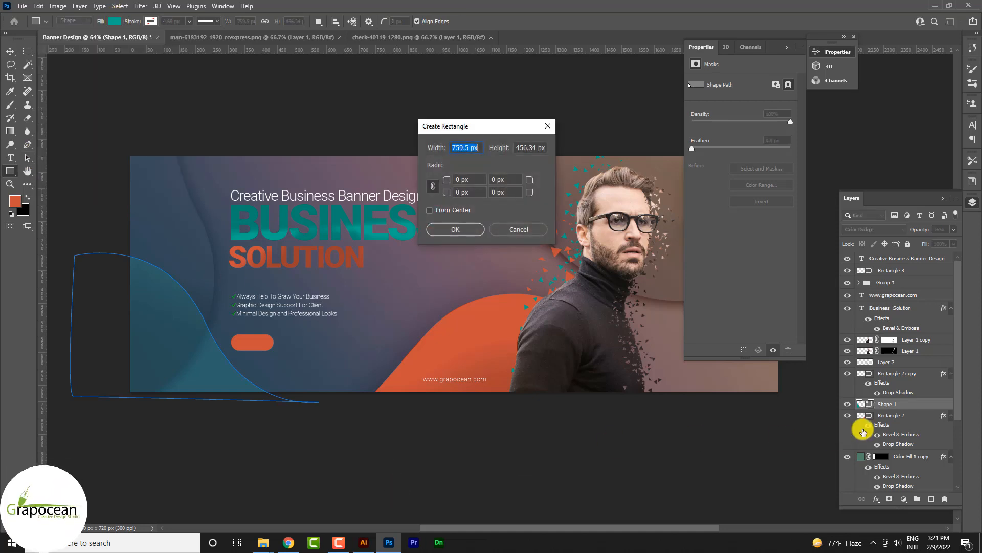
pyautogui.click(525, 231)
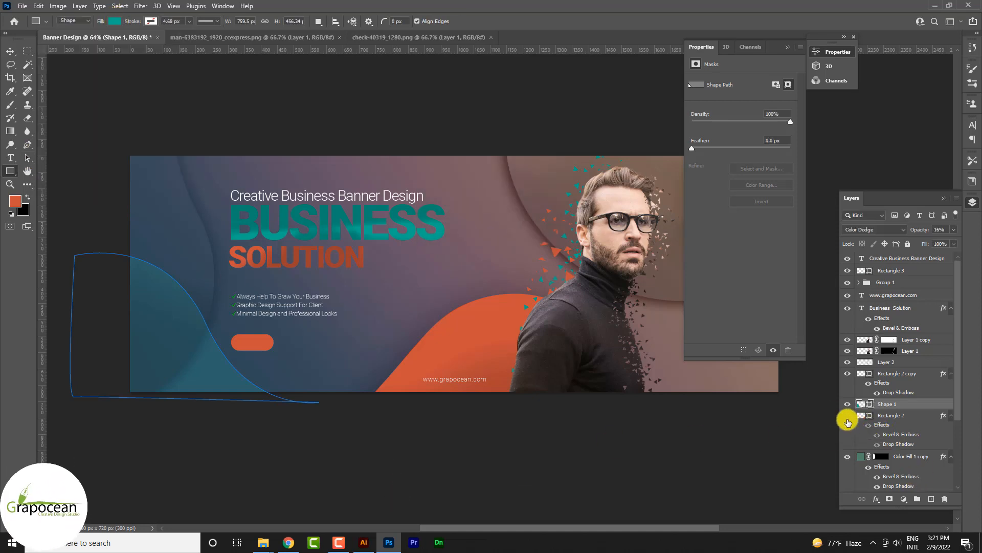
# Turn the small rounded rectangle into an outline with no fill and an orange stroke.
pyautogui.click(10, 51)
pyautogui.click(263, 344)
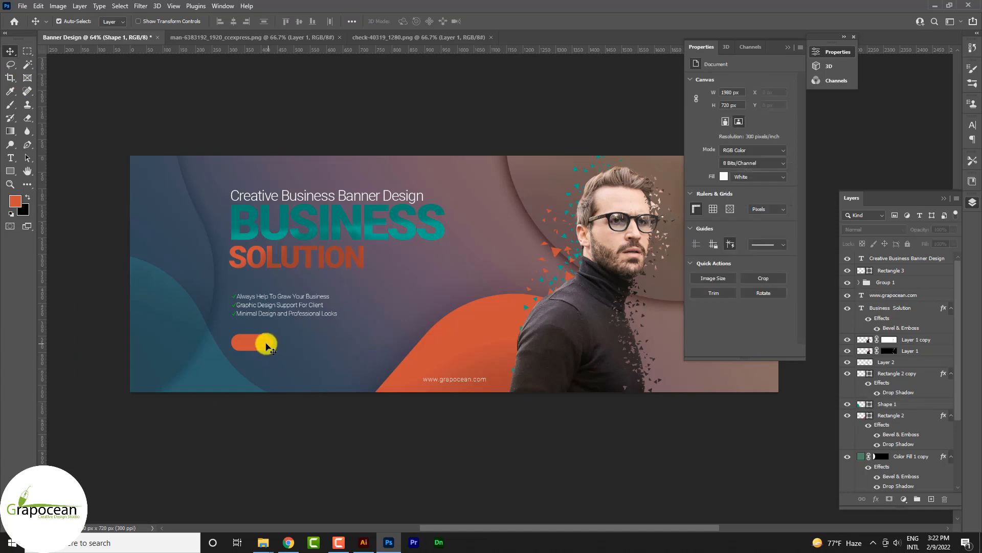
pyautogui.click(10, 171)
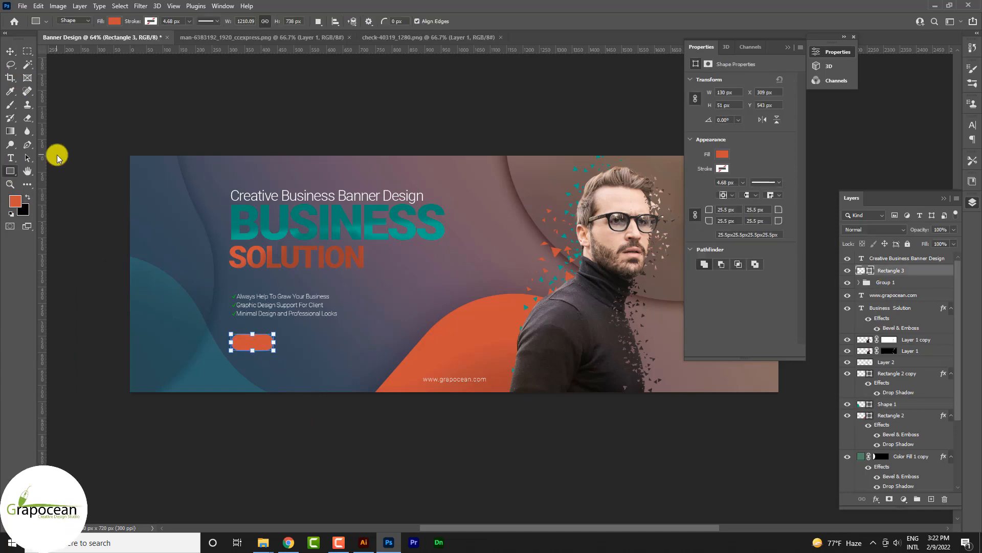
pyautogui.click(115, 22)
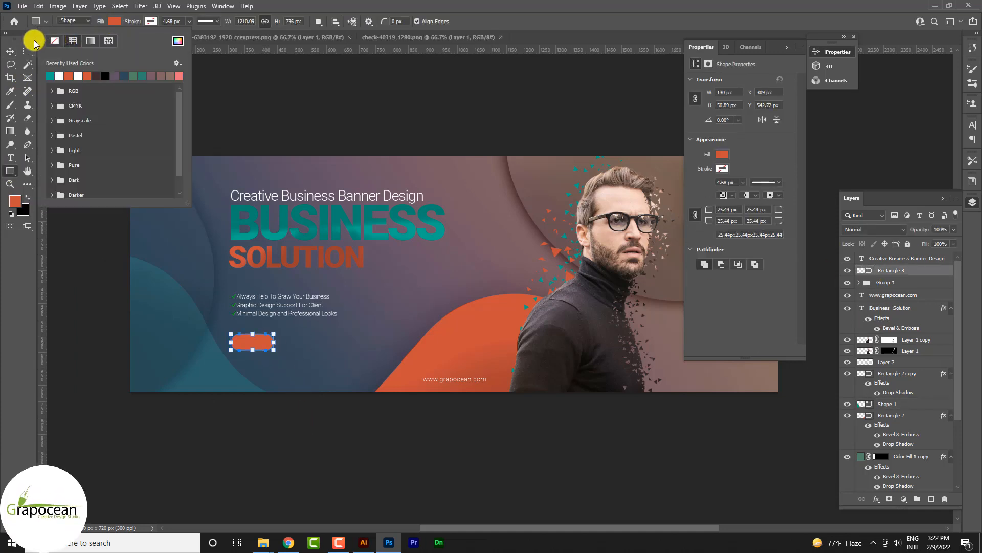
pyautogui.click(151, 21)
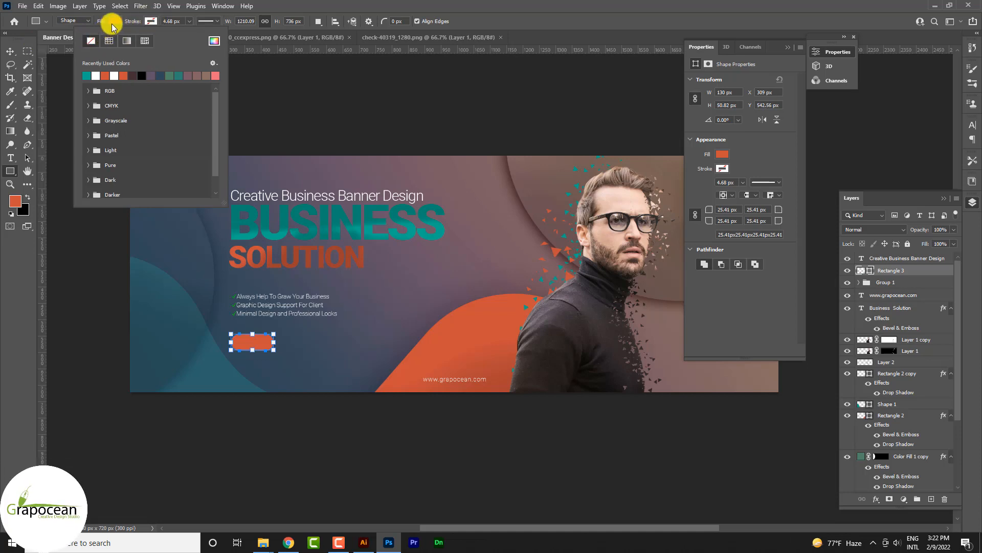
pyautogui.click(114, 22)
pyautogui.click(55, 41)
pyautogui.click(152, 21)
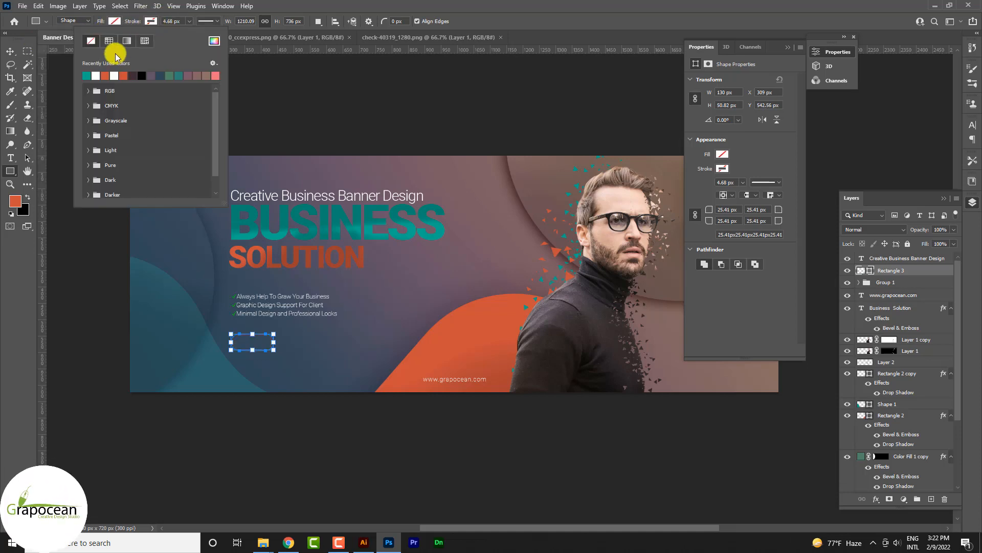
pyautogui.click(105, 76)
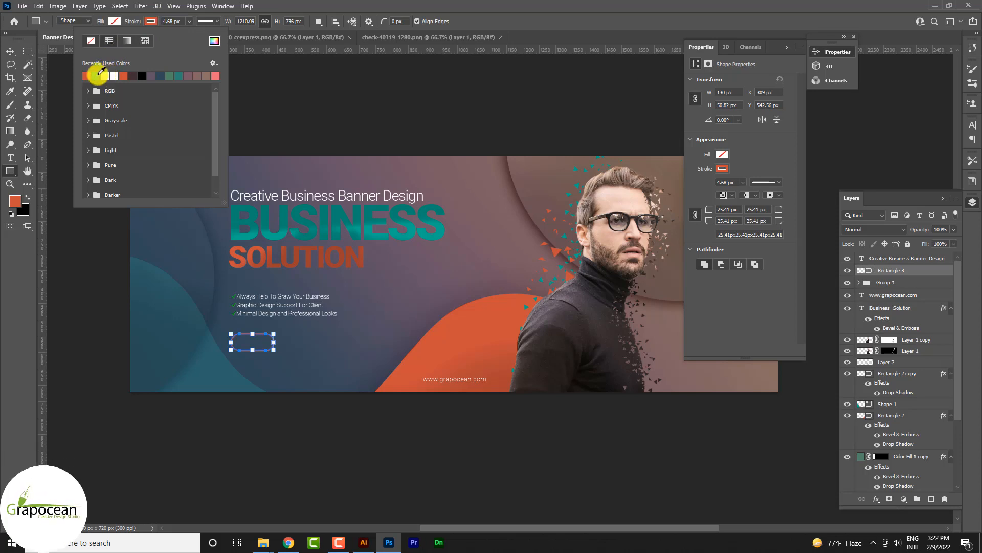
# Change the small rounded rectangle's outline to teal and set its stroke width to 1 px.
pyautogui.click(189, 22)
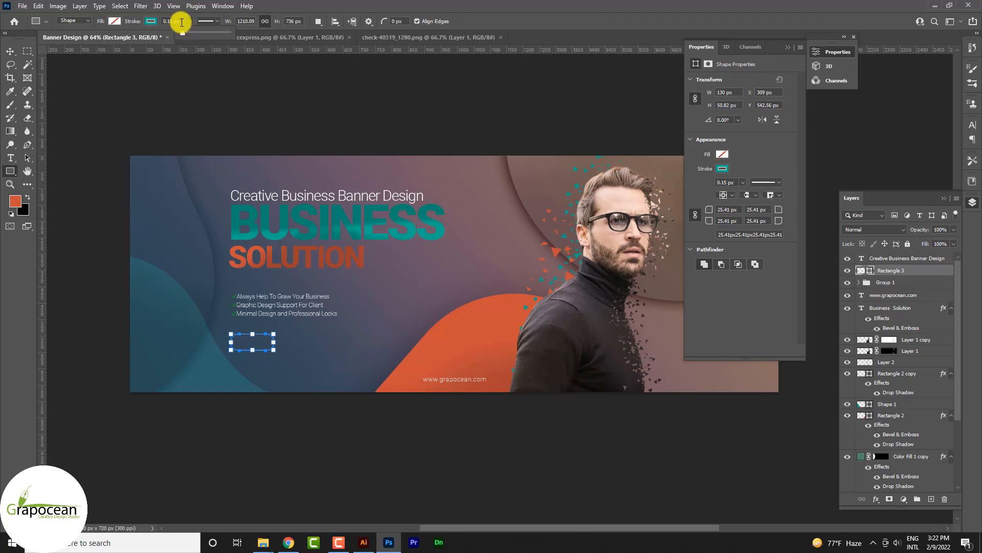
pyautogui.click(182, 22)
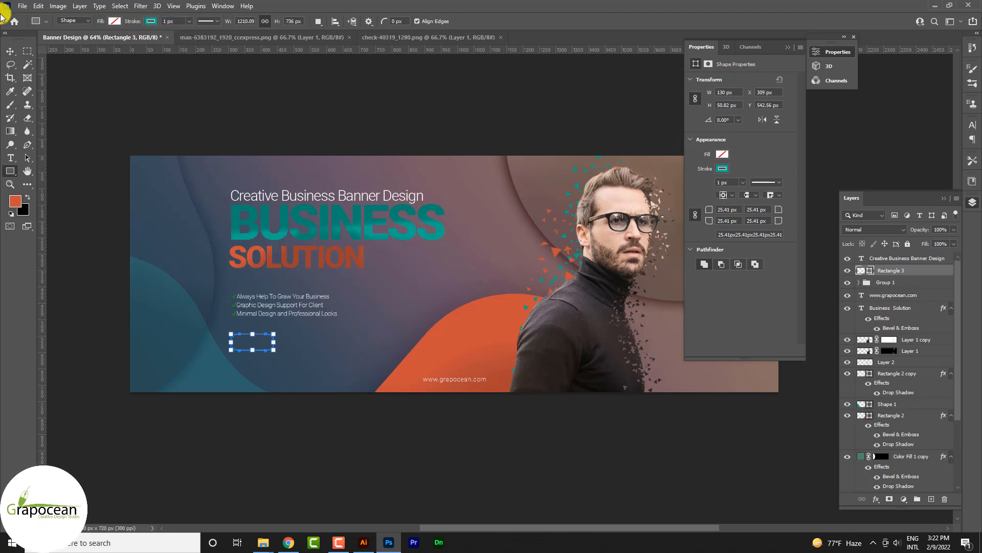
# Duplicate the "Creative Business Banner Design" text onto the rounded outline and replace the copy's wording with "Order Now".
pyautogui.press('v')
pyautogui.scroll(3, 231, 358)
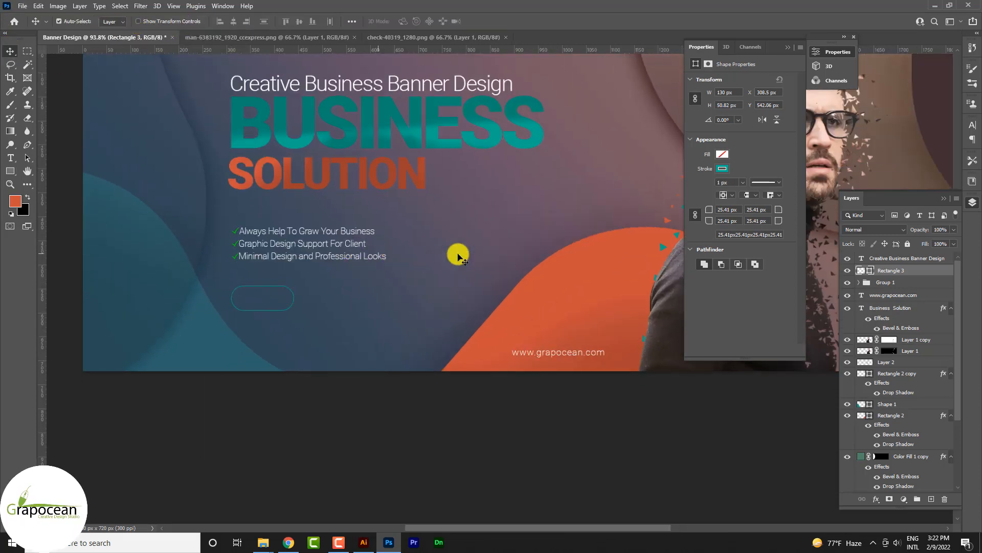
pyautogui.moveTo(415, 90); pyautogui.dragTo(417, 302)
pyautogui.click(11, 157)
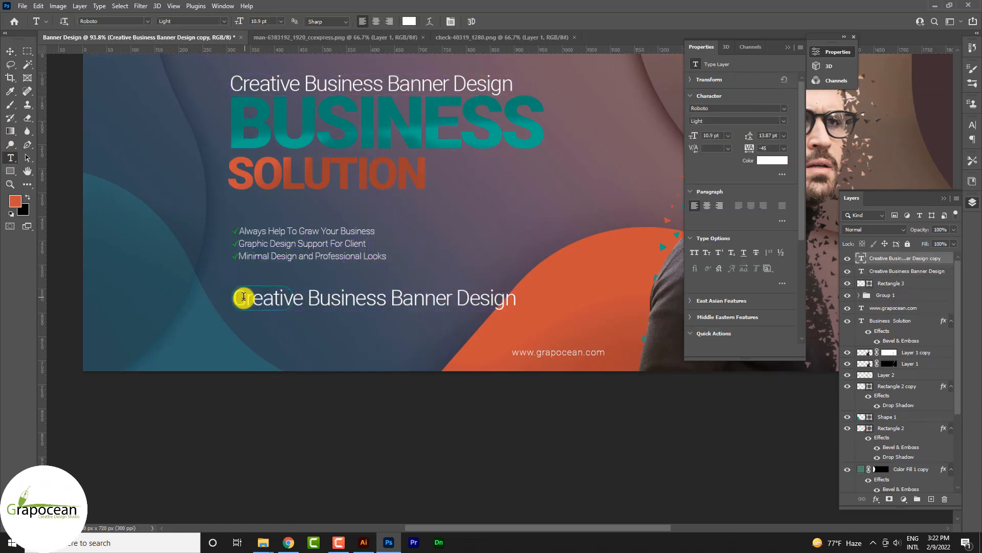
pyautogui.moveTo(243, 297); pyautogui.dragTo(652, 300)
pyautogui.press('BackSpace')
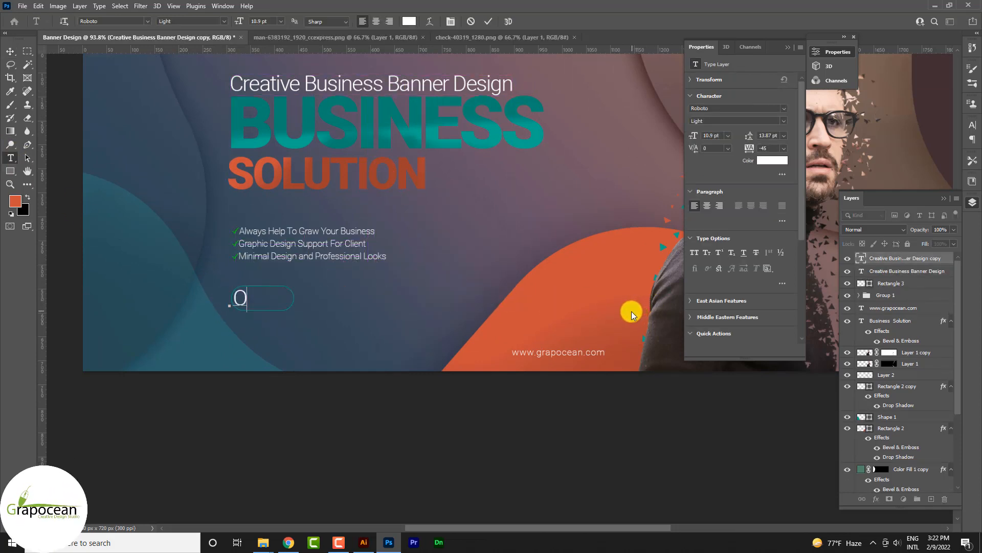
pyautogui.write('Order Now')
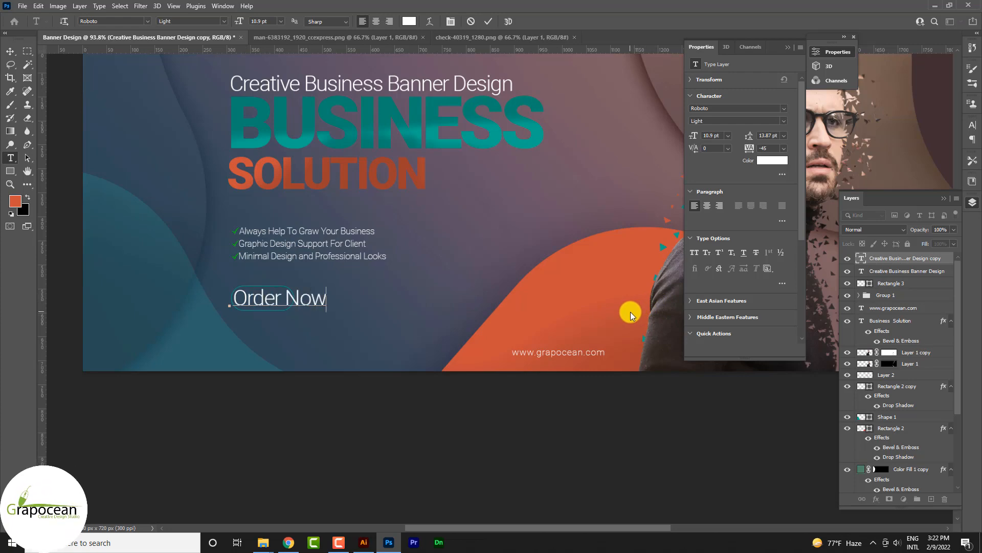